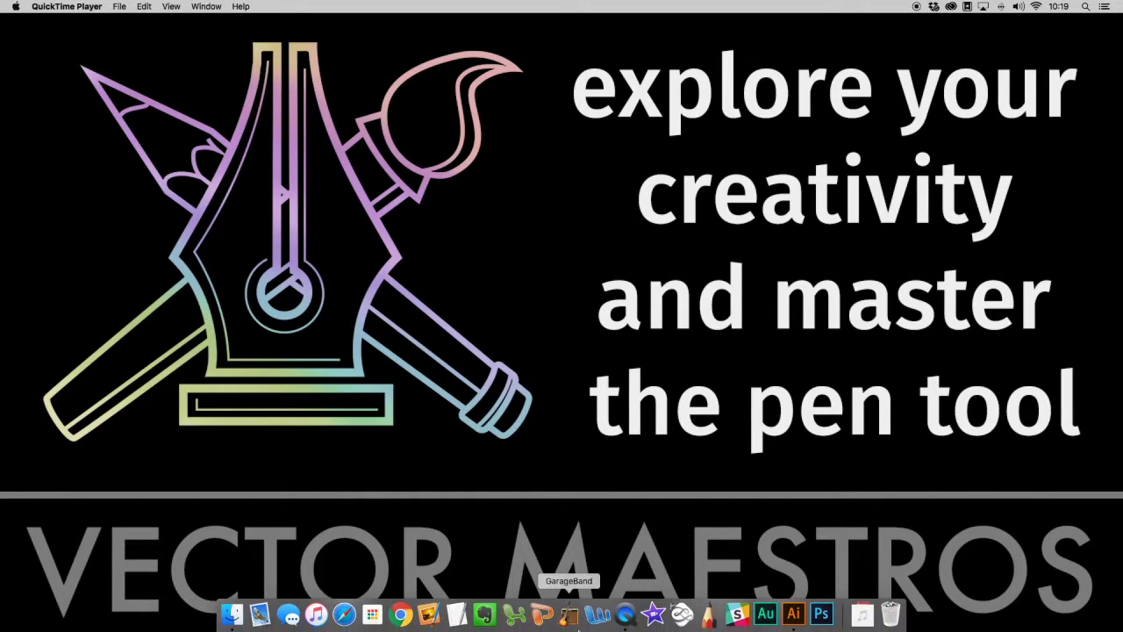
Bring Illustrator forward, shift the window and Tools panel up-left, and close the floating pen tools.
click(795, 613)
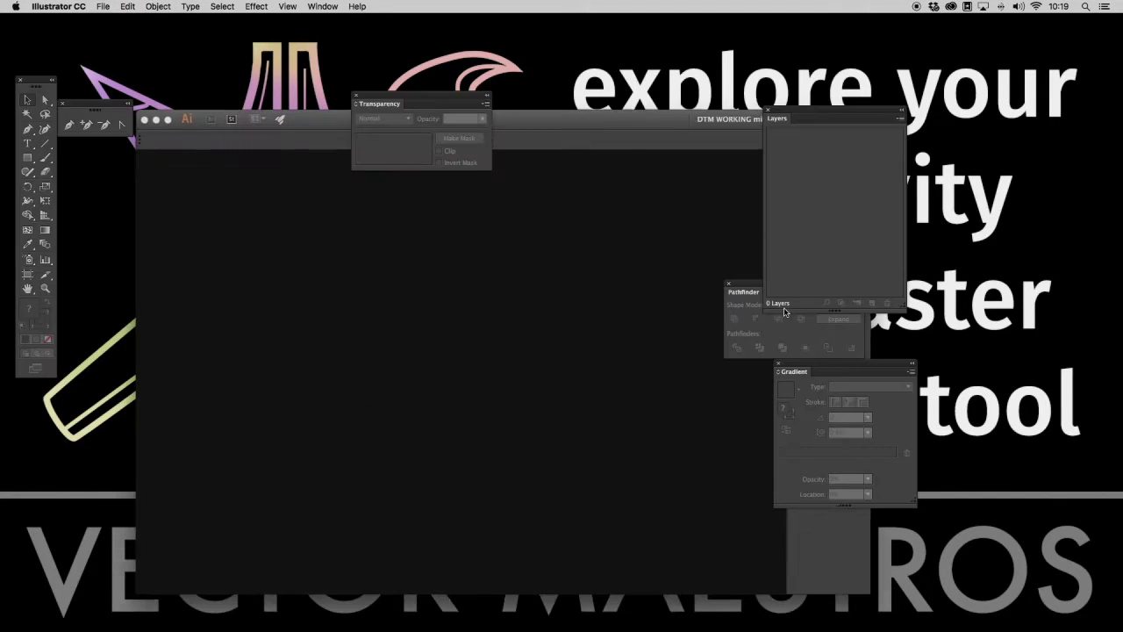
mouse_move(308, 119)
mouse_down()
mouse_move(263, 47)
mouse_move(195, 21)
mouse_up()
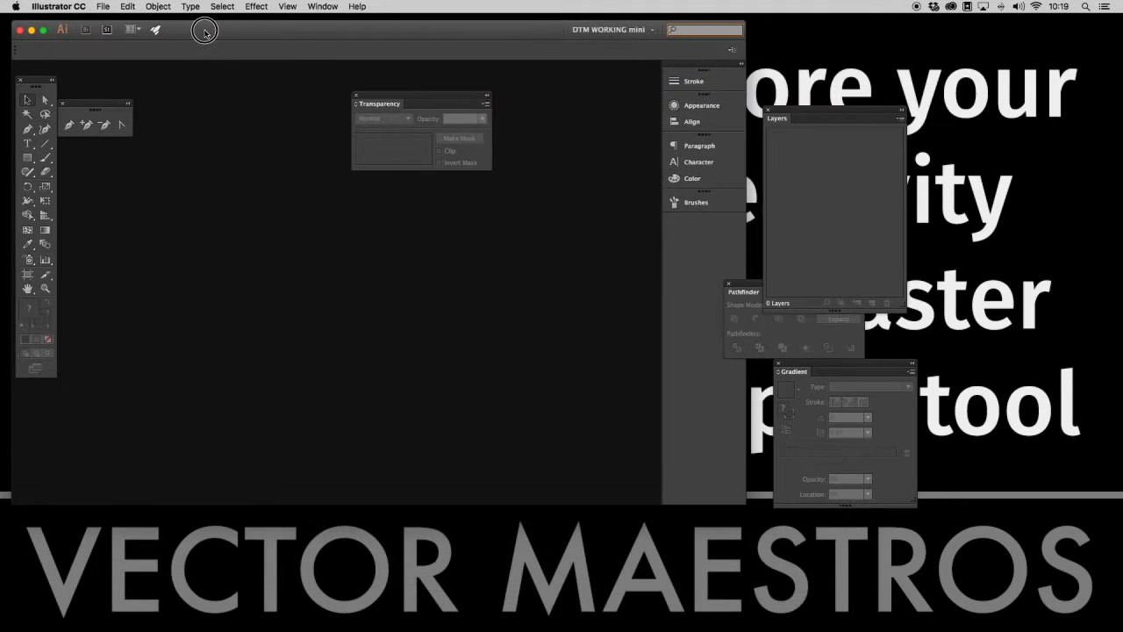
drag(27, 83, 26, 65)
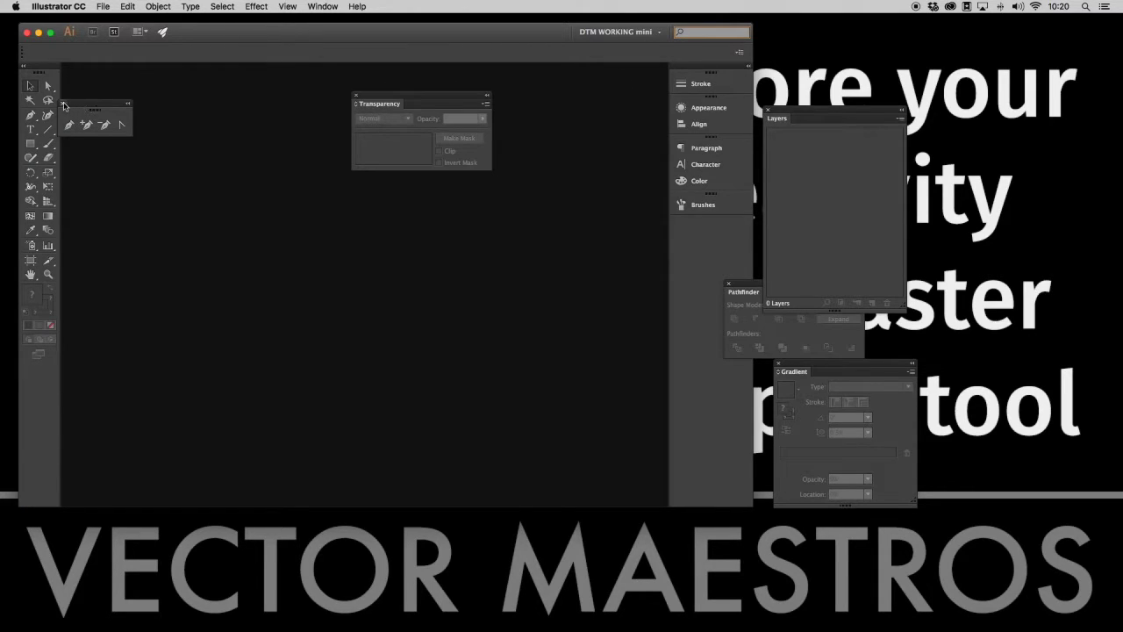
click(63, 105)
Dock the Transparency, Layers, Pathfinder and Gradient panels into the right-hand panel column.
mouse_move(382, 106)
mouse_down()
mouse_move(588, 213)
mouse_move(704, 240)
mouse_move(697, 223)
mouse_move(733, 220)
mouse_up()
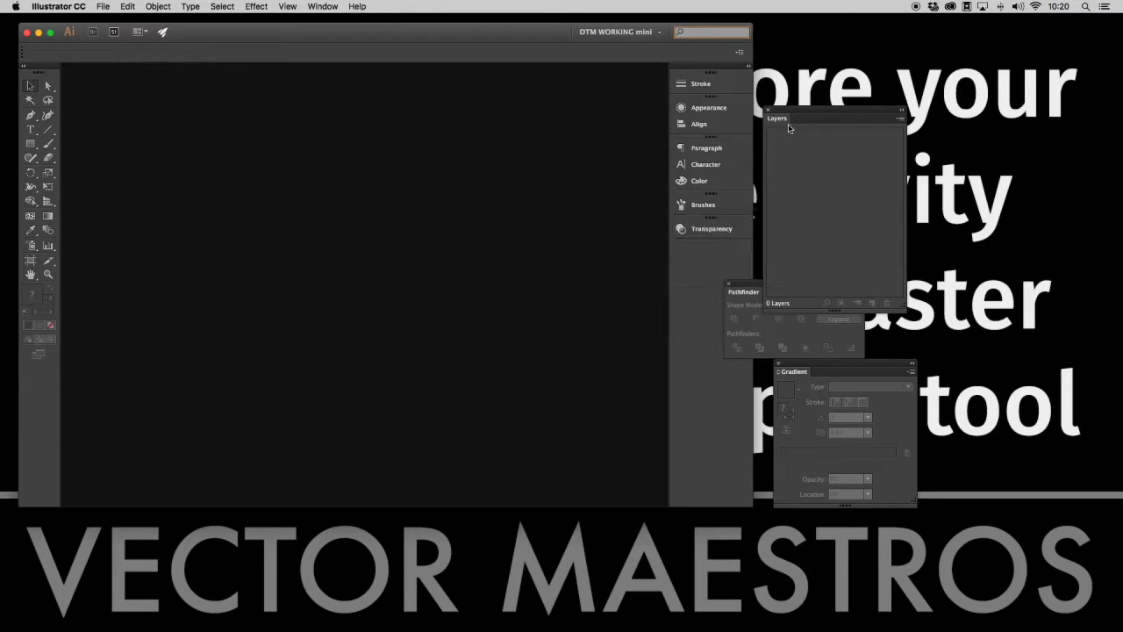
drag(788, 128, 702, 253)
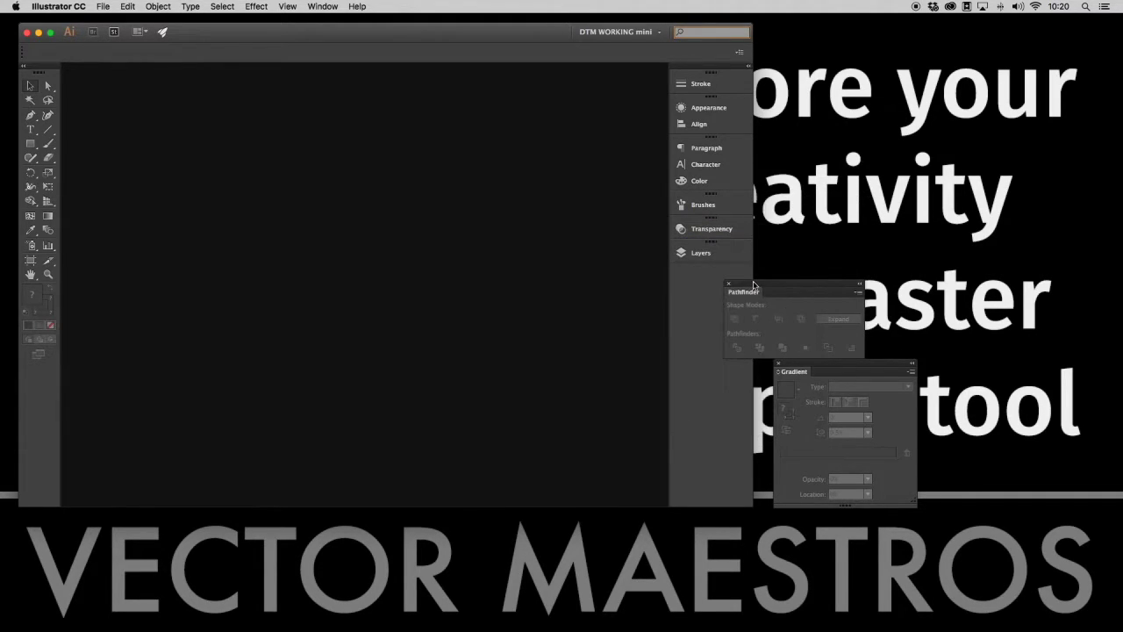
mouse_move(752, 284)
mouse_down()
mouse_move(745, 290)
mouse_move(710, 226)
mouse_move(748, 249)
mouse_up()
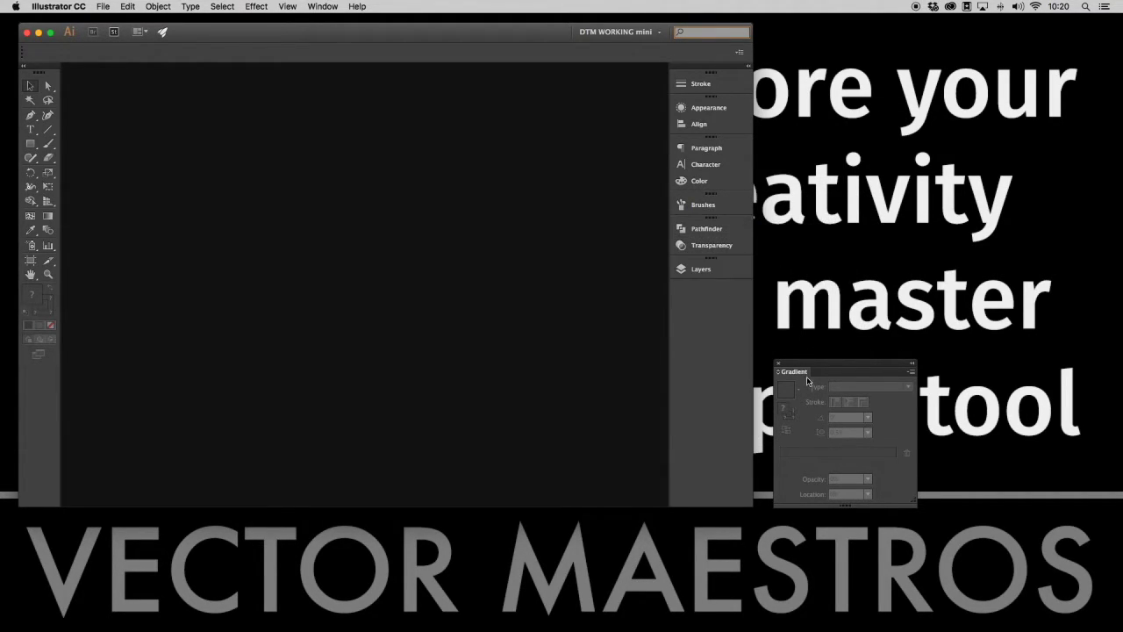
mouse_move(798, 375)
mouse_down()
mouse_move(741, 303)
mouse_move(707, 215)
mouse_up()
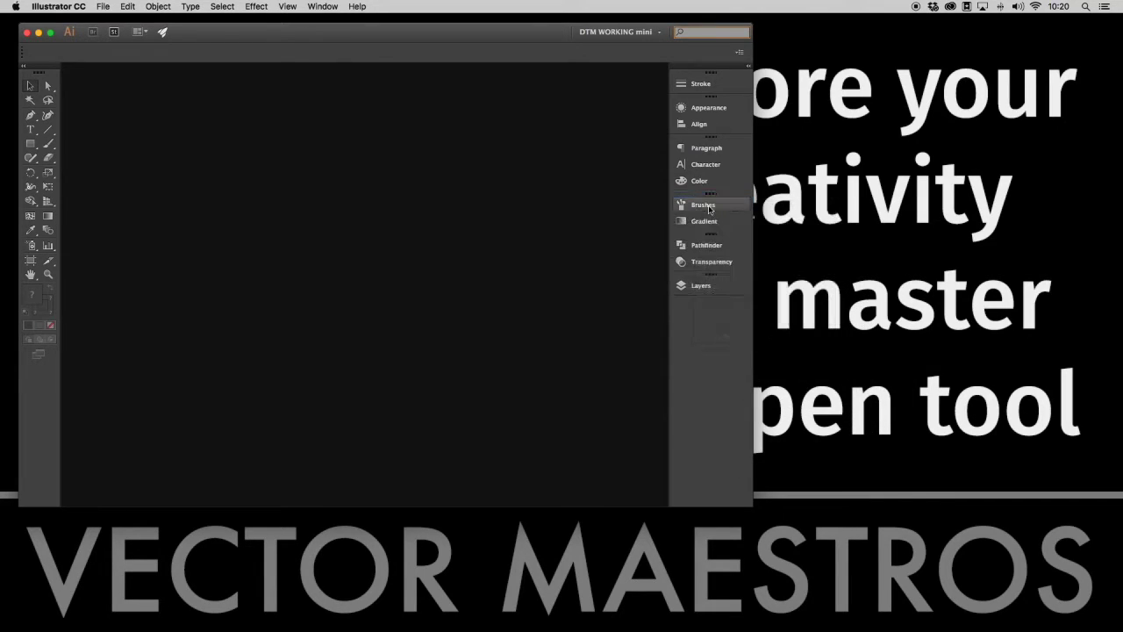
Collapse the panel dock to an icon-only strip and enlarge the Illustrator window.
click(748, 68)
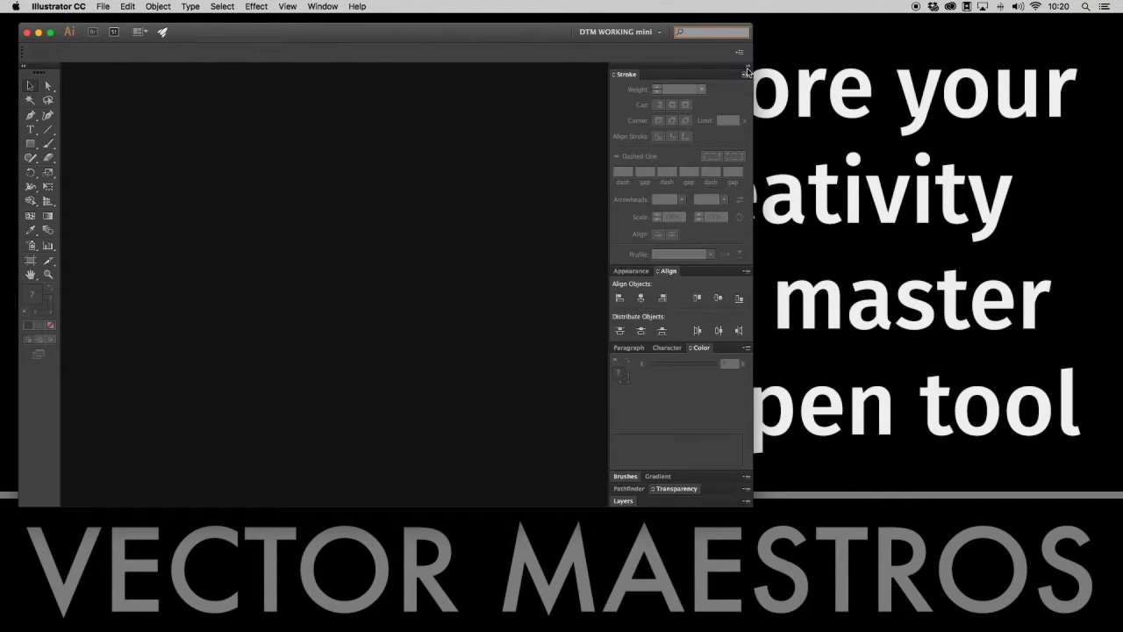
click(748, 67)
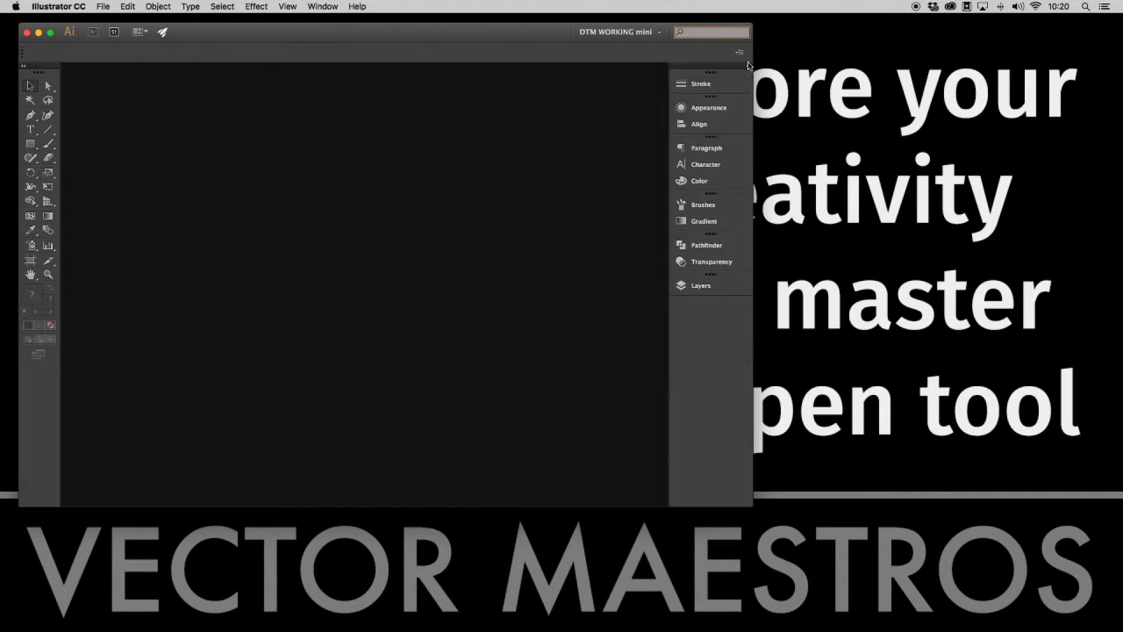
click(672, 76)
click(671, 360)
drag(670, 360, 735, 361)
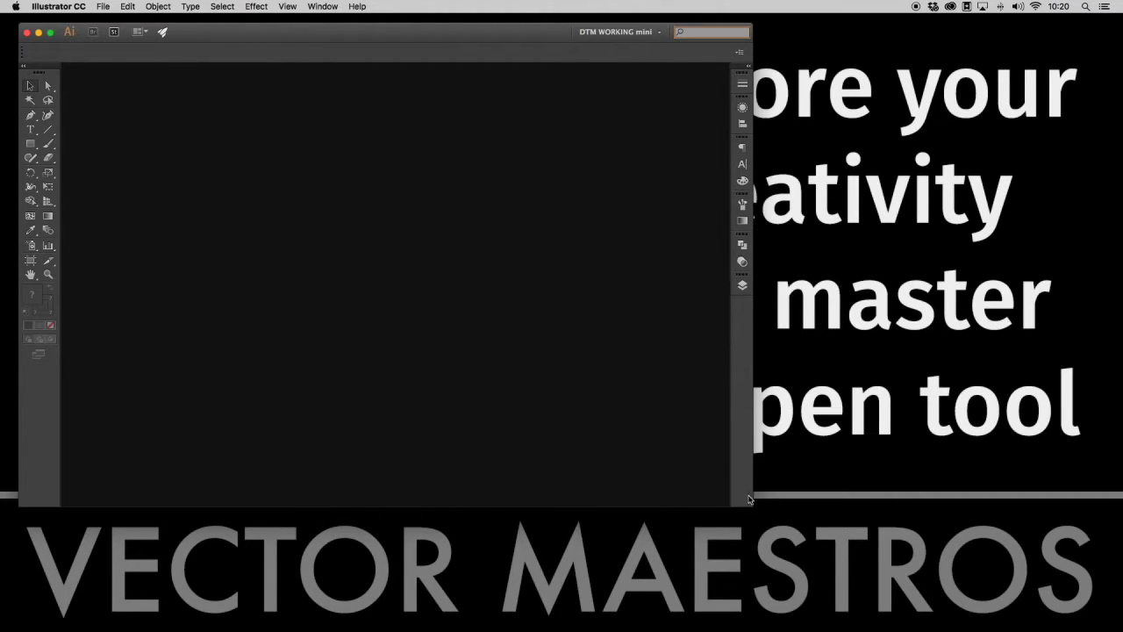
drag(751, 503, 995, 609)
Create a new document with the Print profile at Letter size (612 × 792 pt).
drag(392, 37, 398, 34)
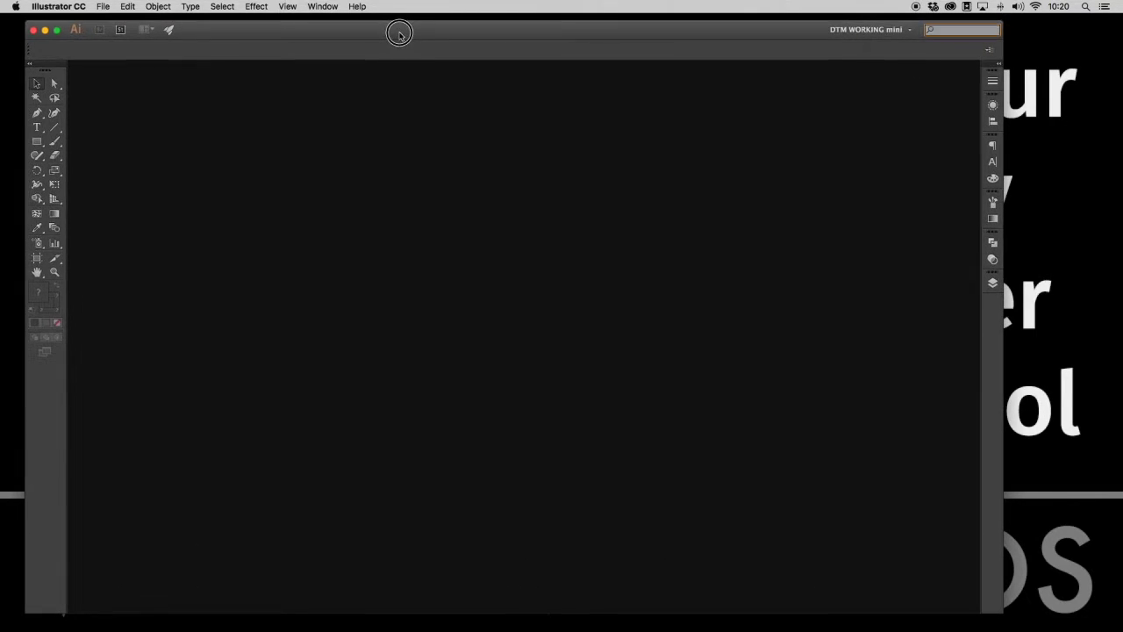
click(104, 7)
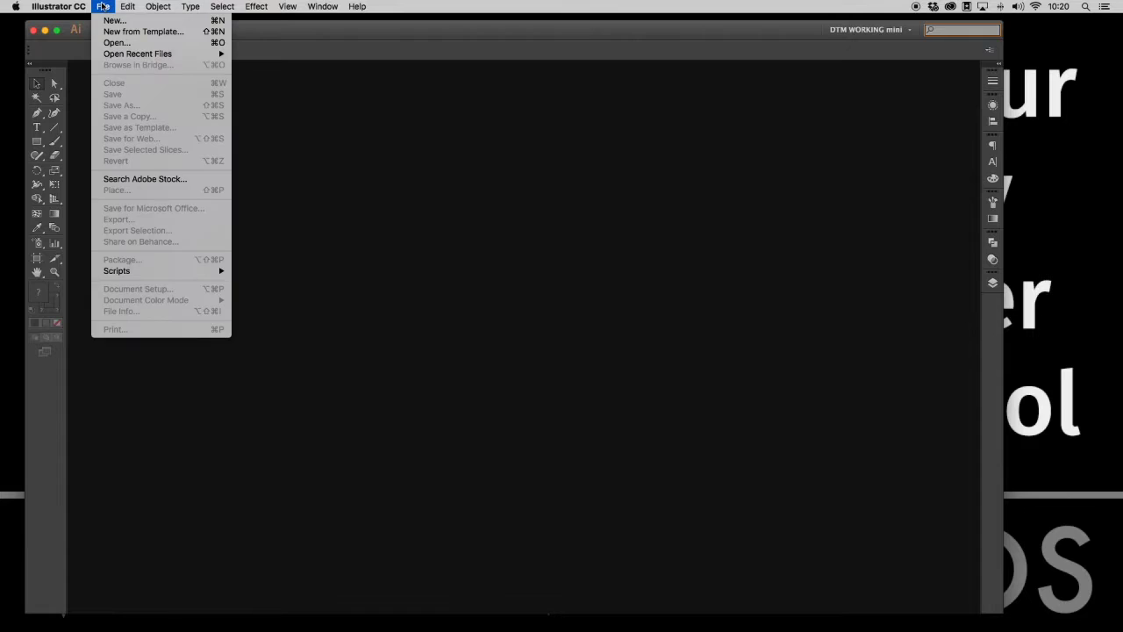
click(109, 21)
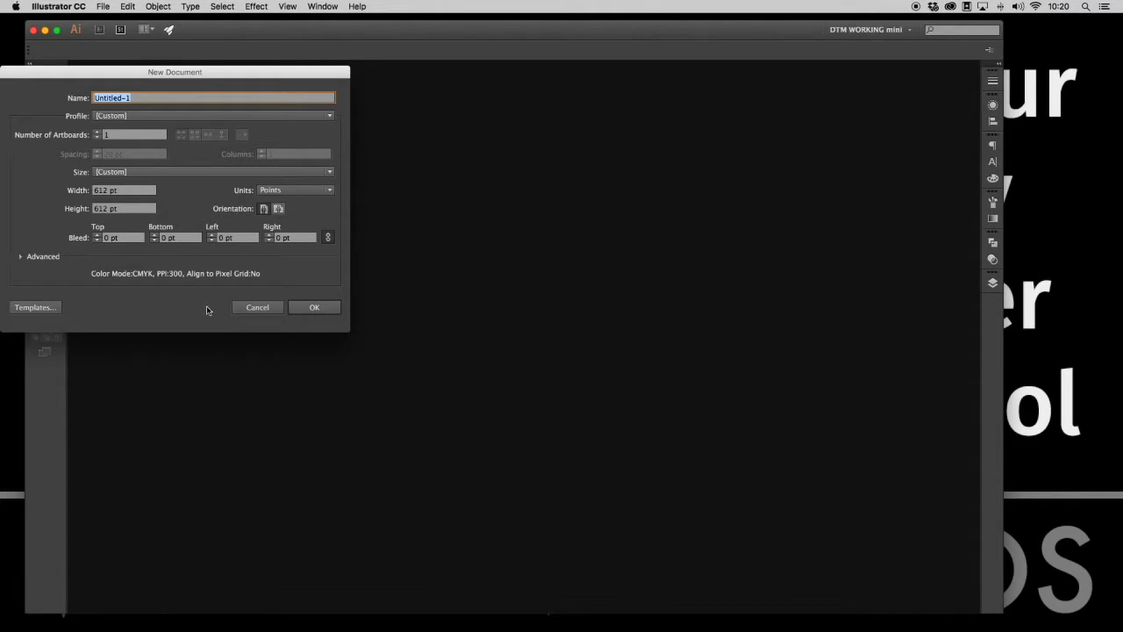
click(169, 117)
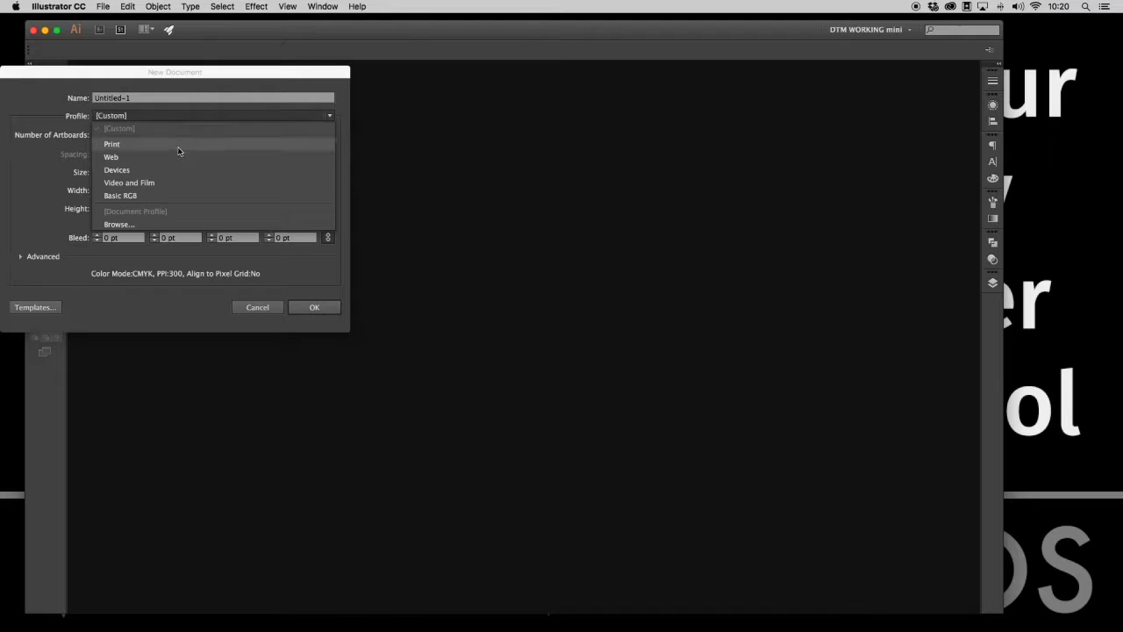
click(179, 145)
click(157, 175)
click(206, 191)
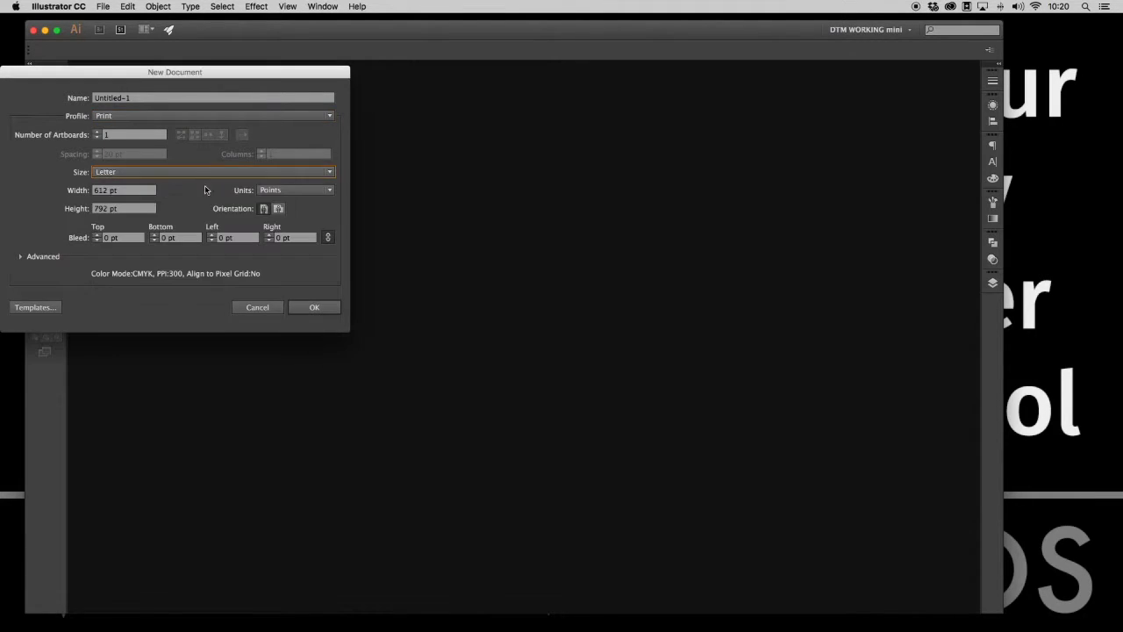
click(301, 308)
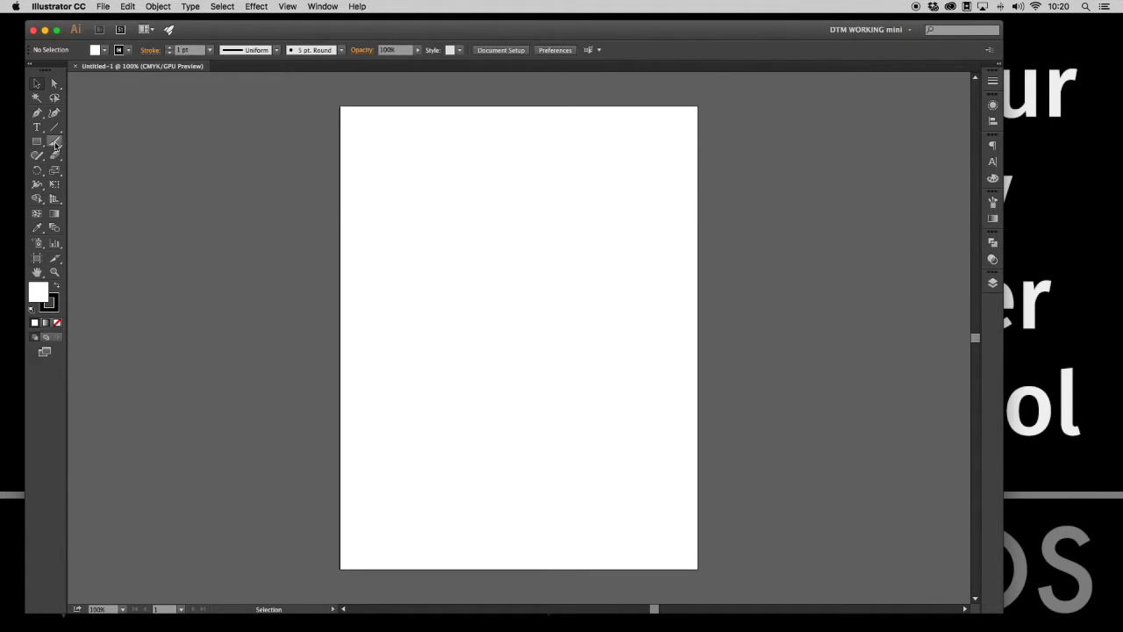
Paint a curving black stroke across the artboard with the Paintbrush.
drag(55, 143, 186, 155)
drag(75, 154, 127, 121)
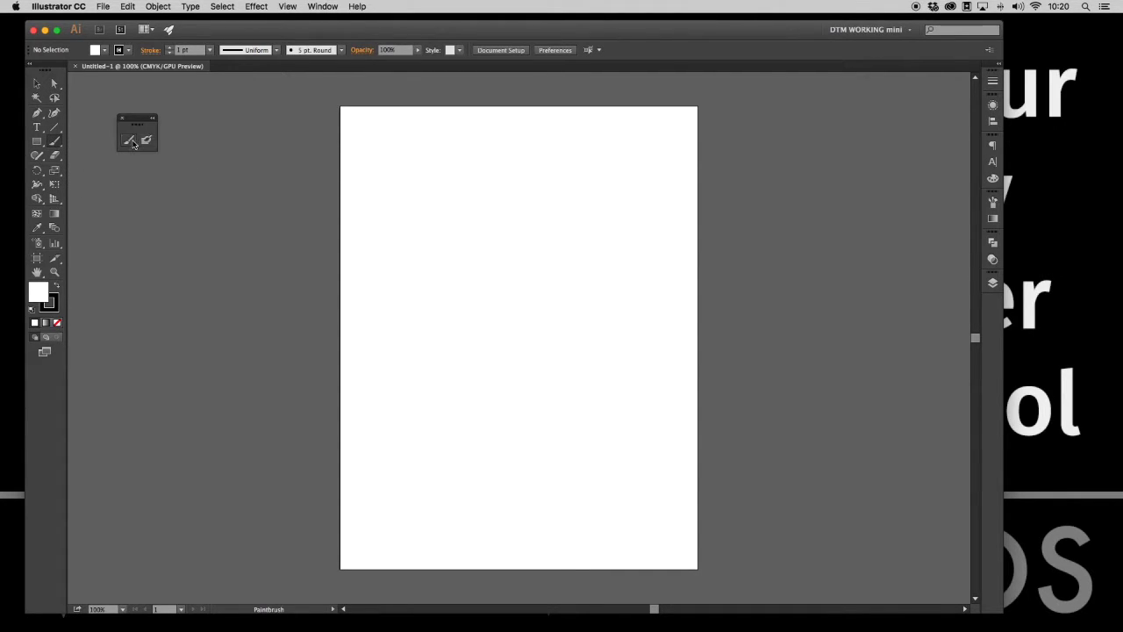
mouse_move(404, 335)
mouse_down()
mouse_move(450, 305)
mouse_move(562, 175)
mouse_up()
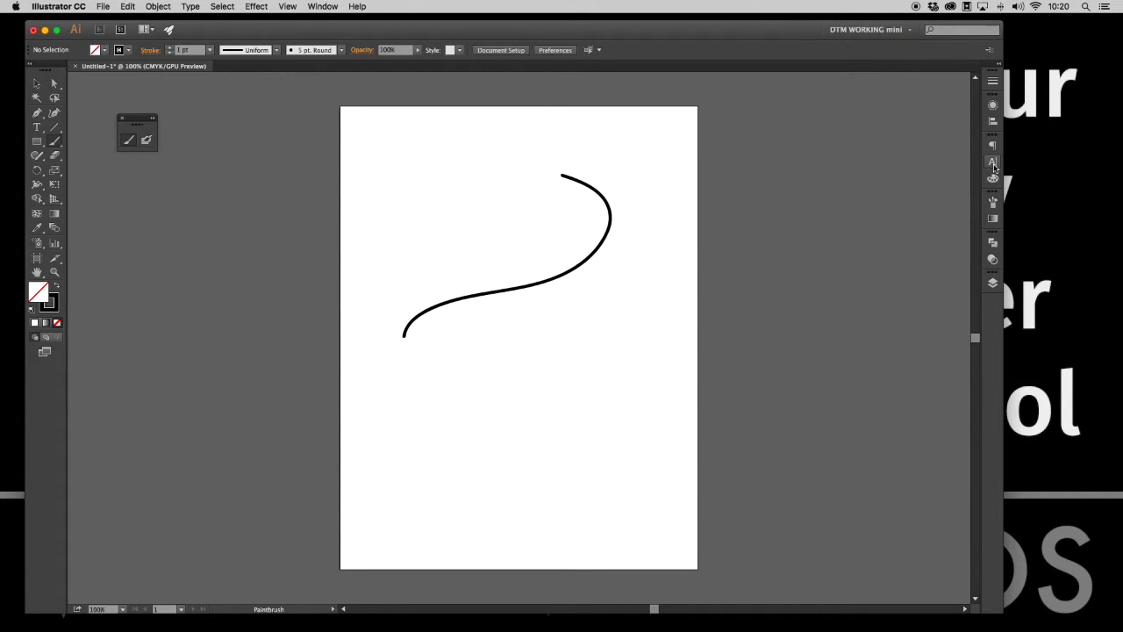
Float the Brushes panel and paint a soft grey stroke with the 6.00 brush.
click(993, 203)
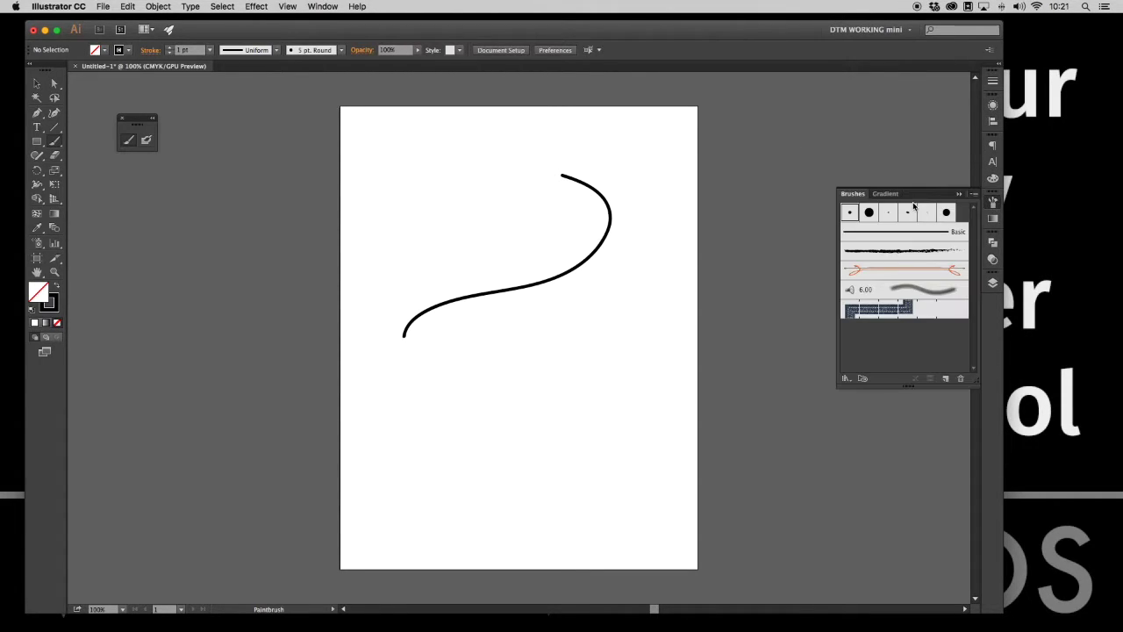
drag(851, 198, 691, 108)
click(763, 199)
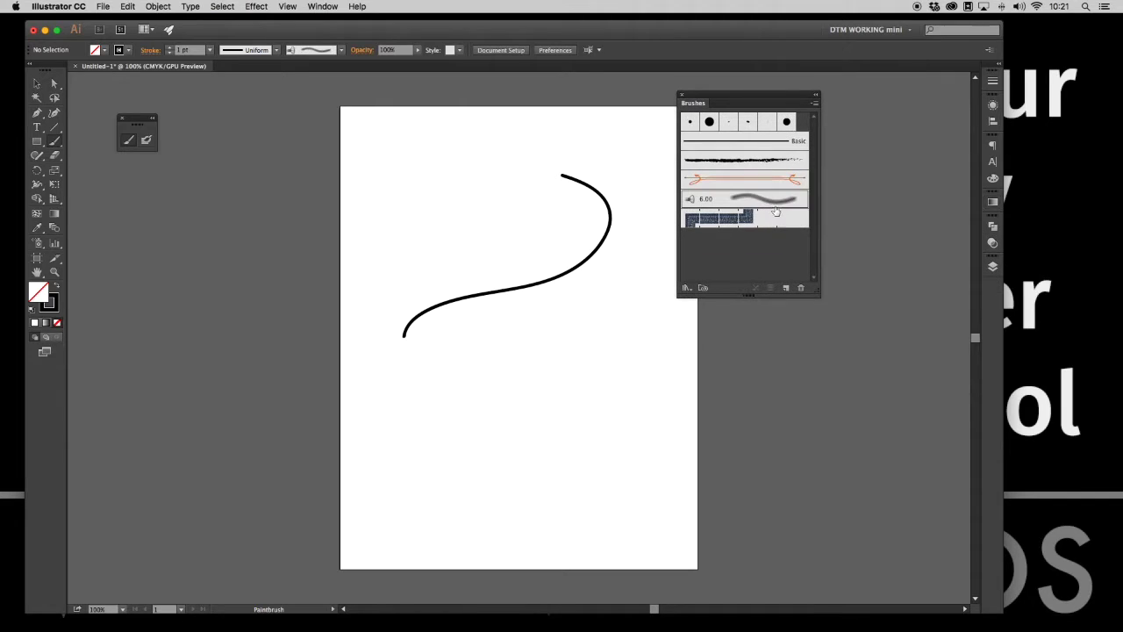
mouse_move(378, 318)
mouse_down()
mouse_move(462, 254)
mouse_move(494, 153)
mouse_move(479, 162)
mouse_up()
Paint an orange arrow-brush stroke and a rough charcoal stroke below the others.
click(733, 182)
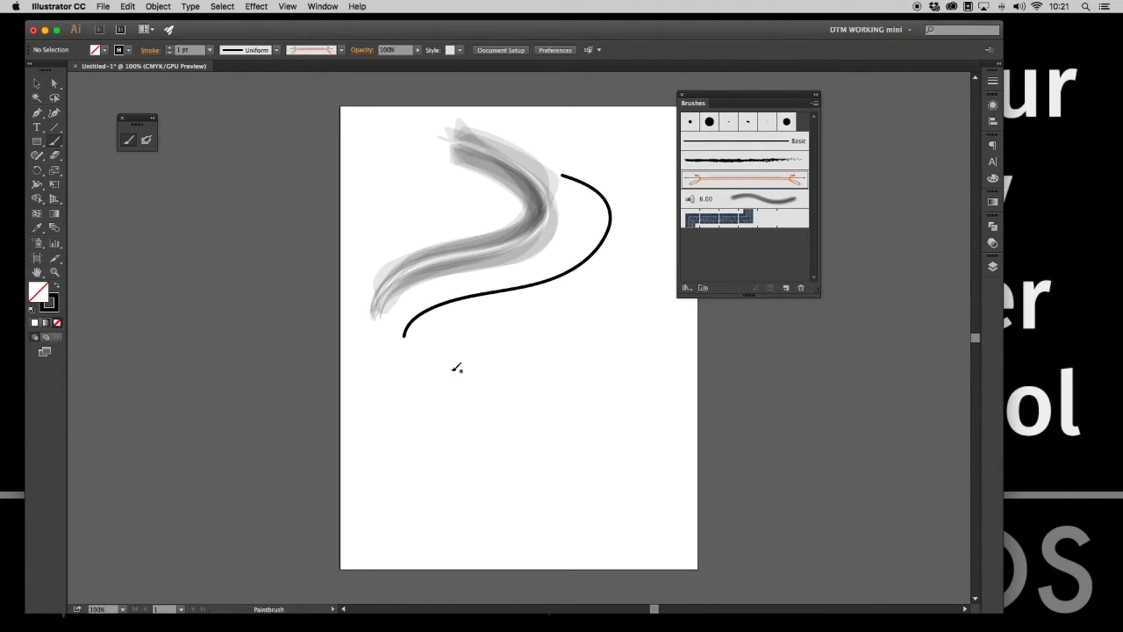
mouse_move(414, 397)
mouse_down()
mouse_move(561, 325)
mouse_move(580, 174)
mouse_up()
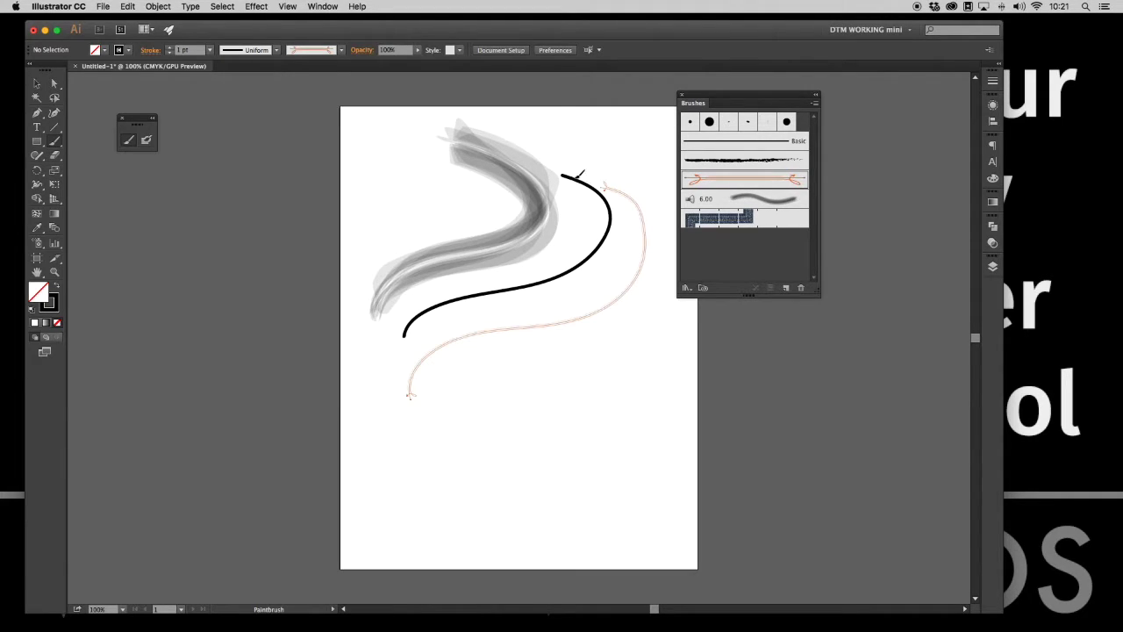
click(721, 161)
mouse_move(428, 451)
mouse_down()
mouse_move(478, 376)
mouse_move(623, 358)
mouse_move(662, 256)
mouse_up()
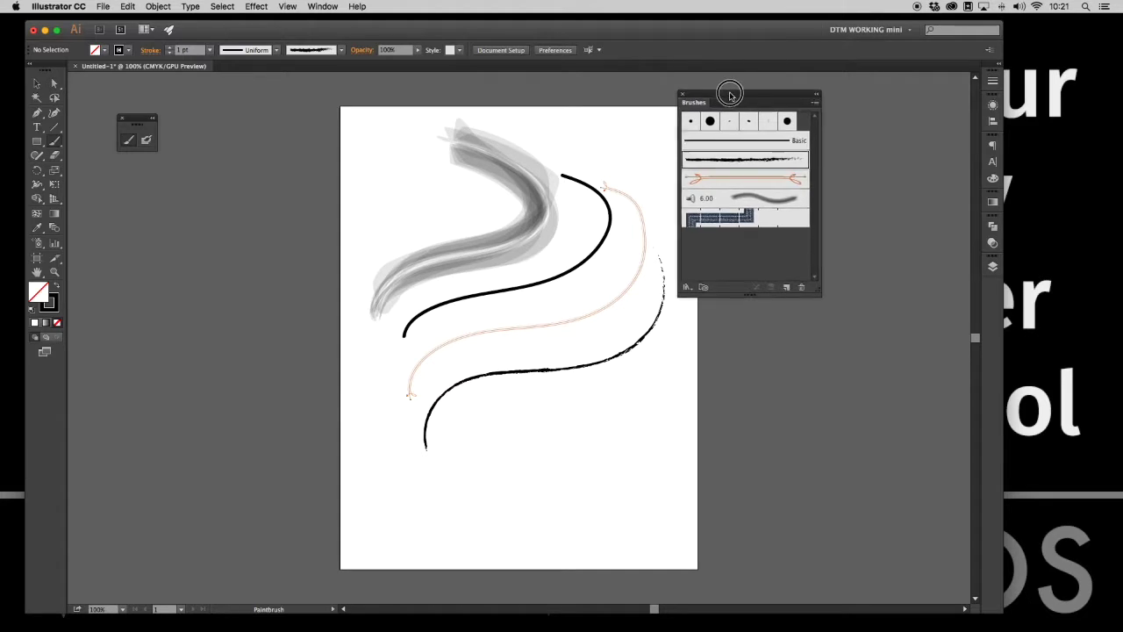
Move the Brushes panel farther right and glance through the brush libraries list.
drag(727, 97, 797, 92)
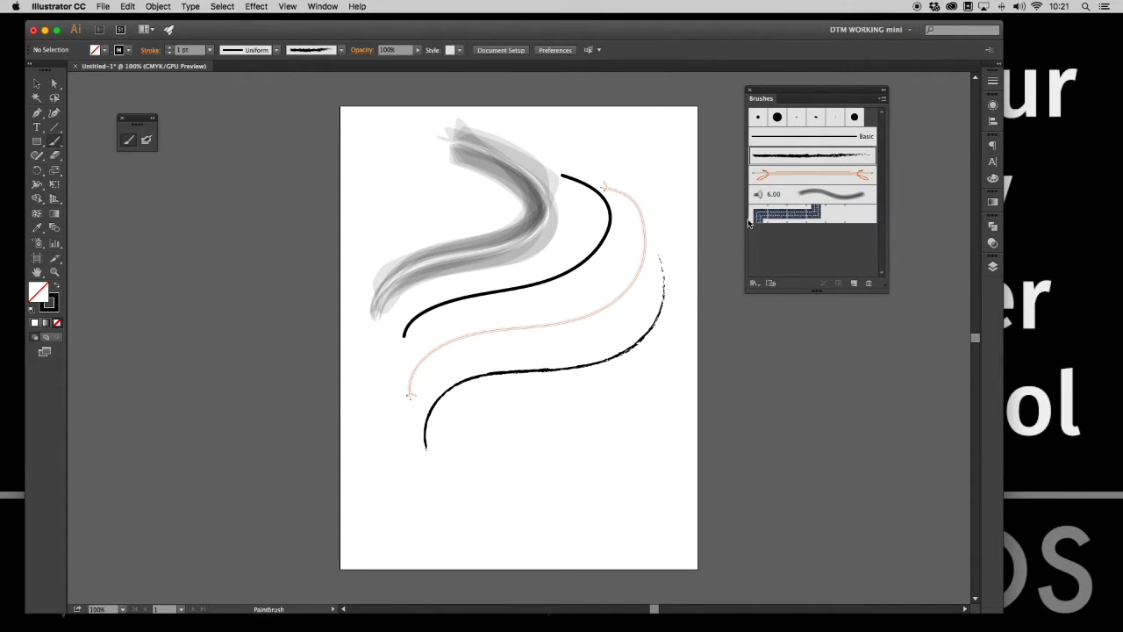
click(754, 283)
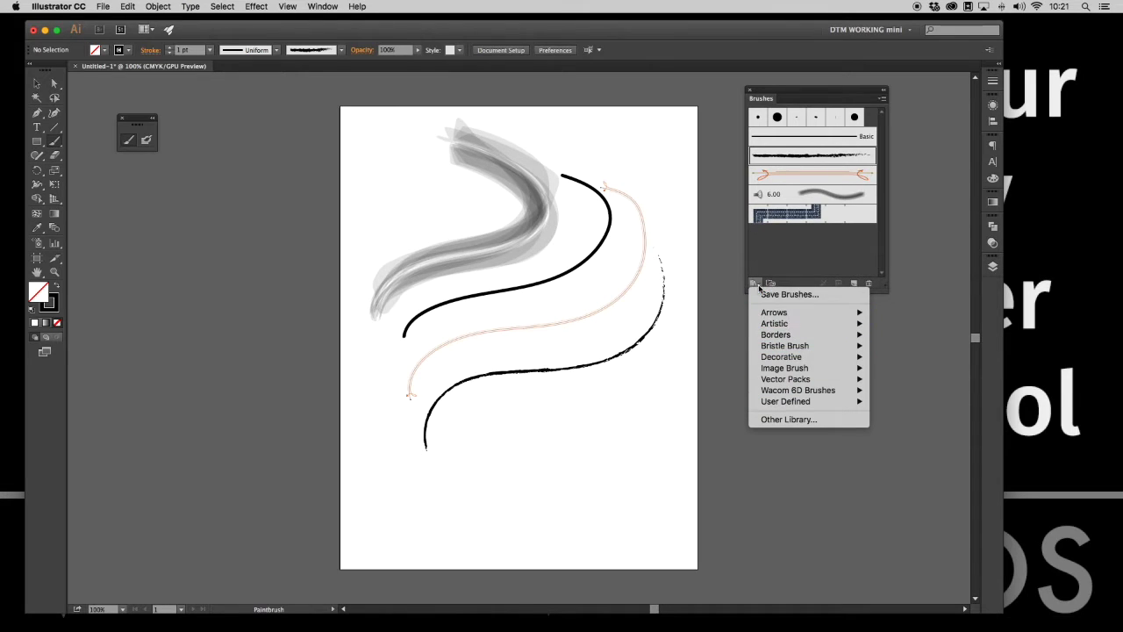
click(734, 298)
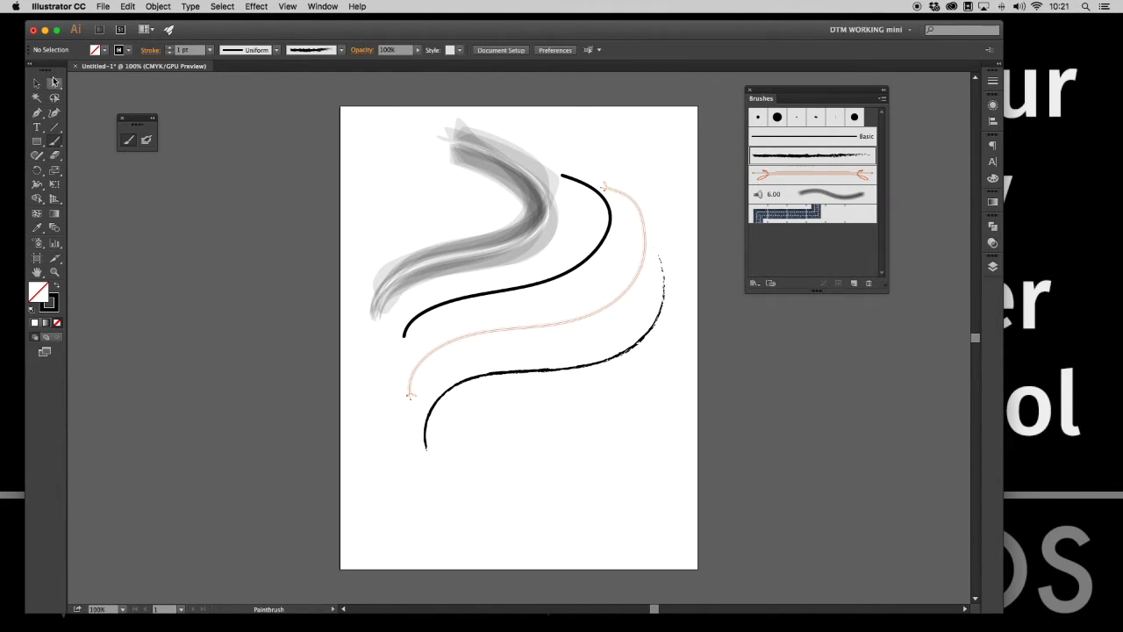
click(54, 83)
Select all four brush swirls and set their stroke weight to 0.25 pt.
drag(401, 208, 600, 451)
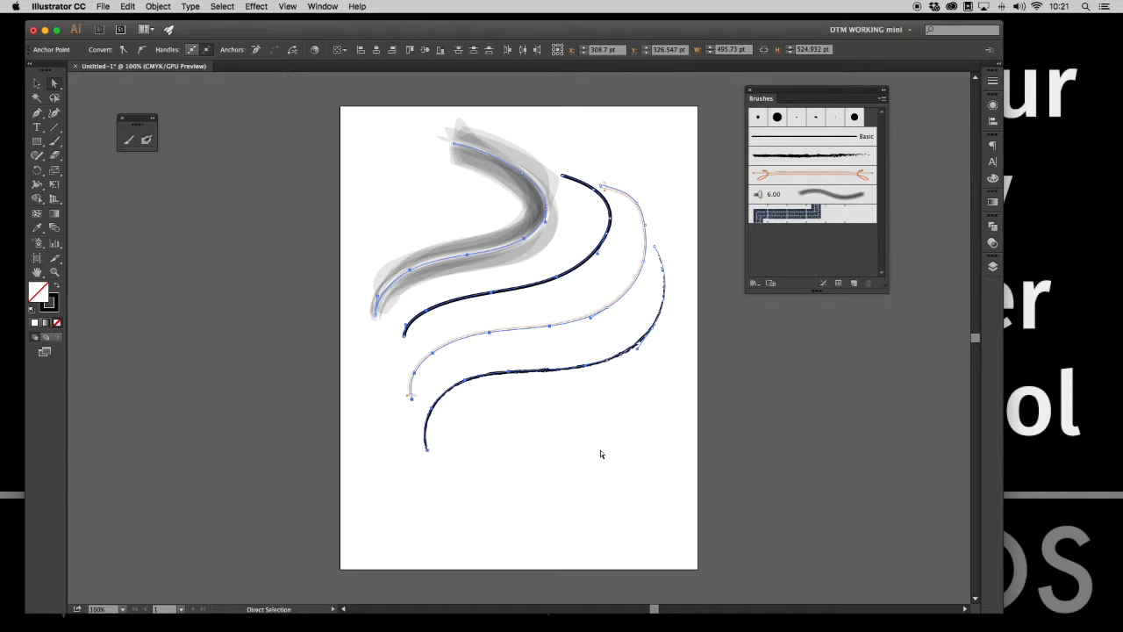
click(992, 80)
click(932, 88)
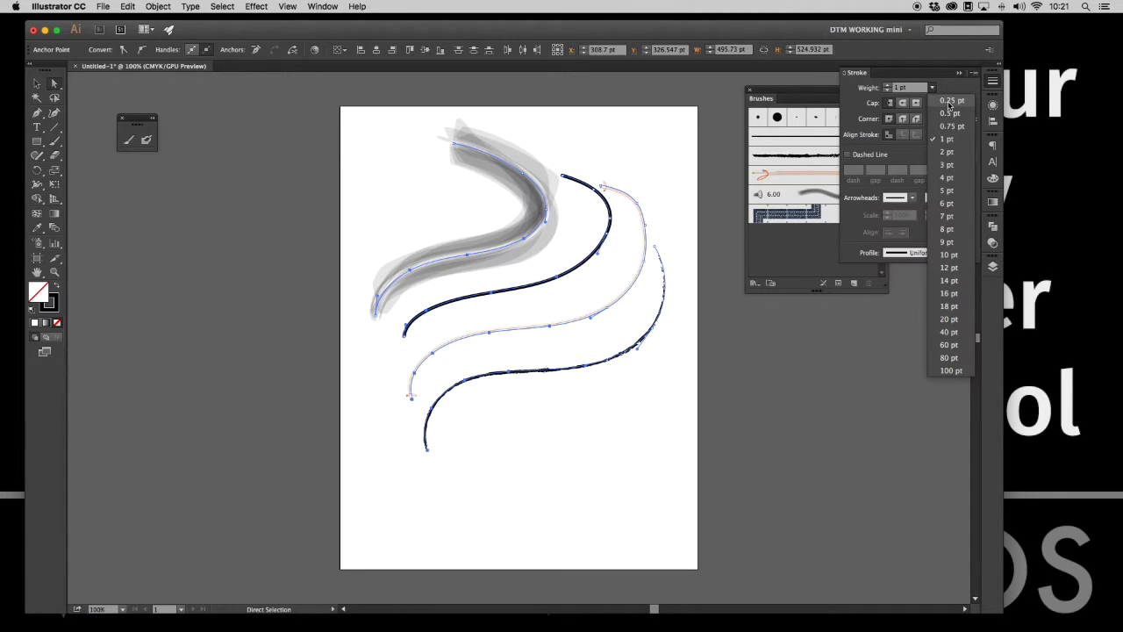
click(948, 102)
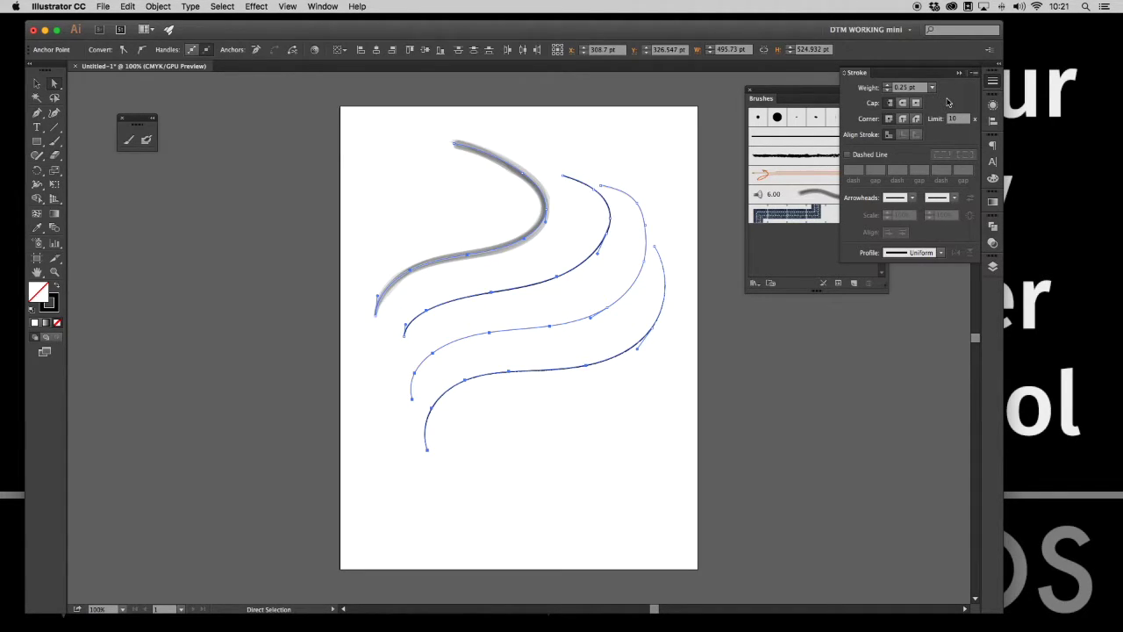
click(697, 321)
Reselect the swirls, try a 10 pt weight, then settle on 2 pt.
drag(673, 378, 492, 201)
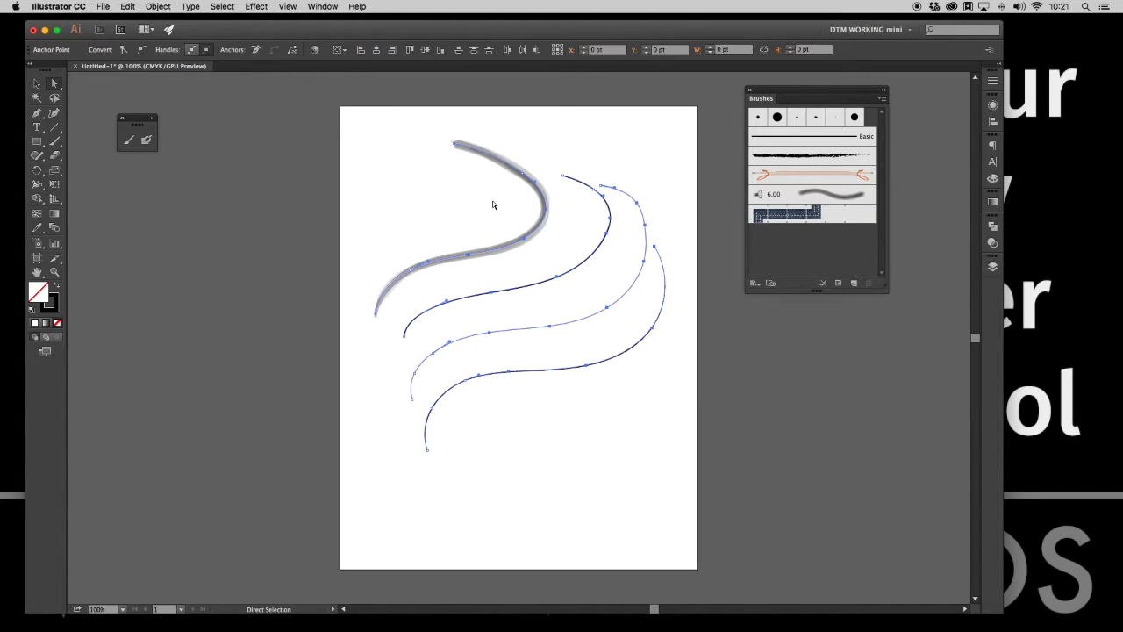
click(993, 82)
click(931, 87)
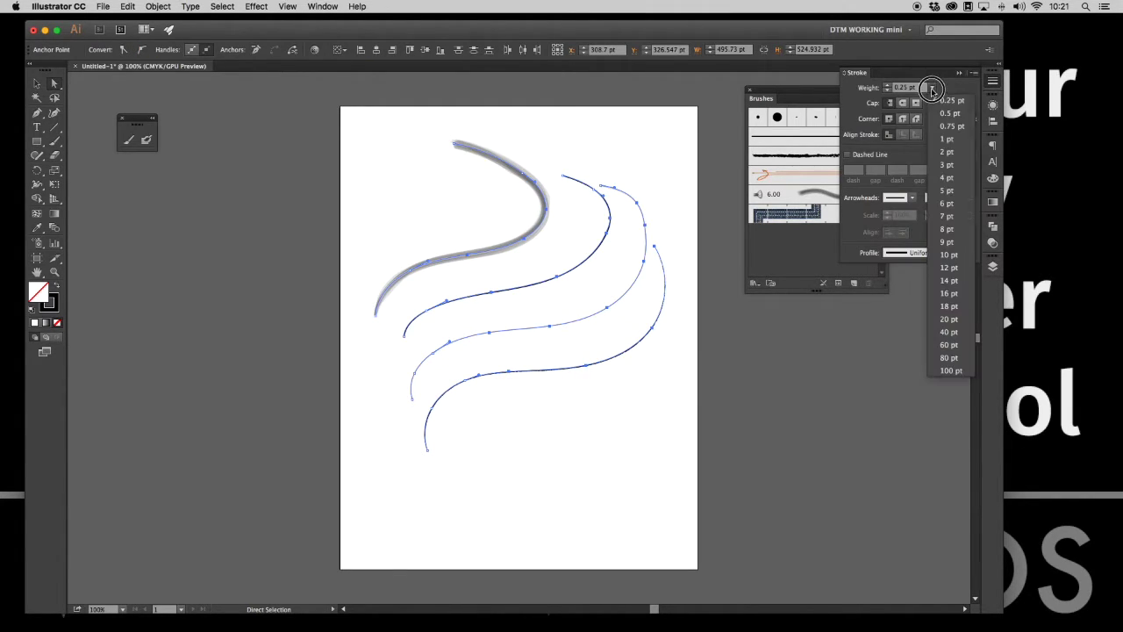
click(948, 255)
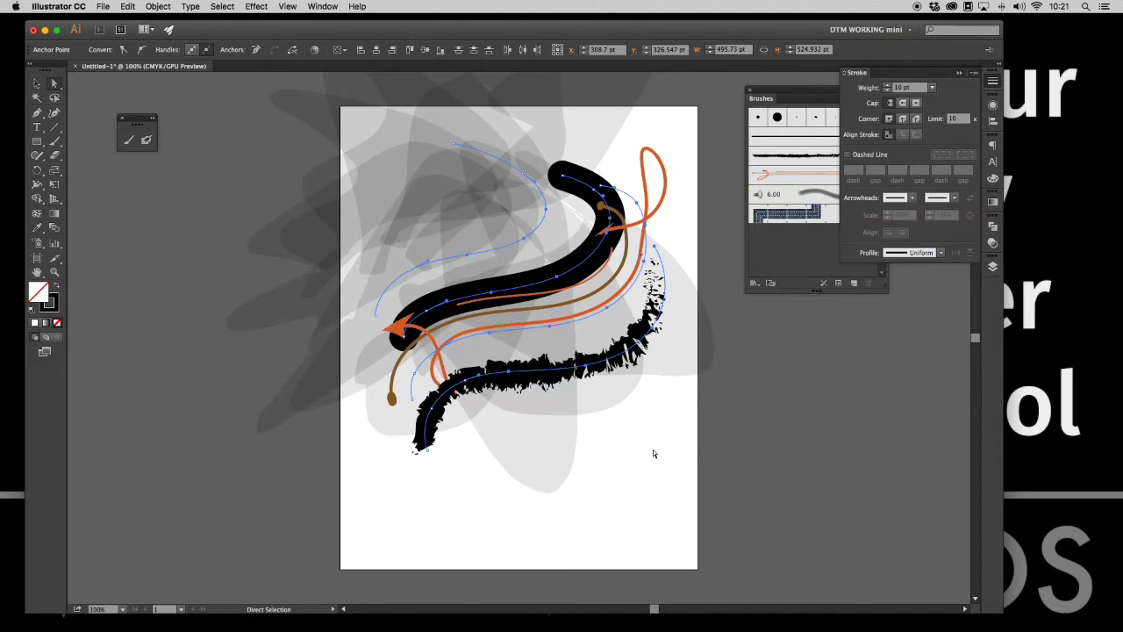
click(931, 87)
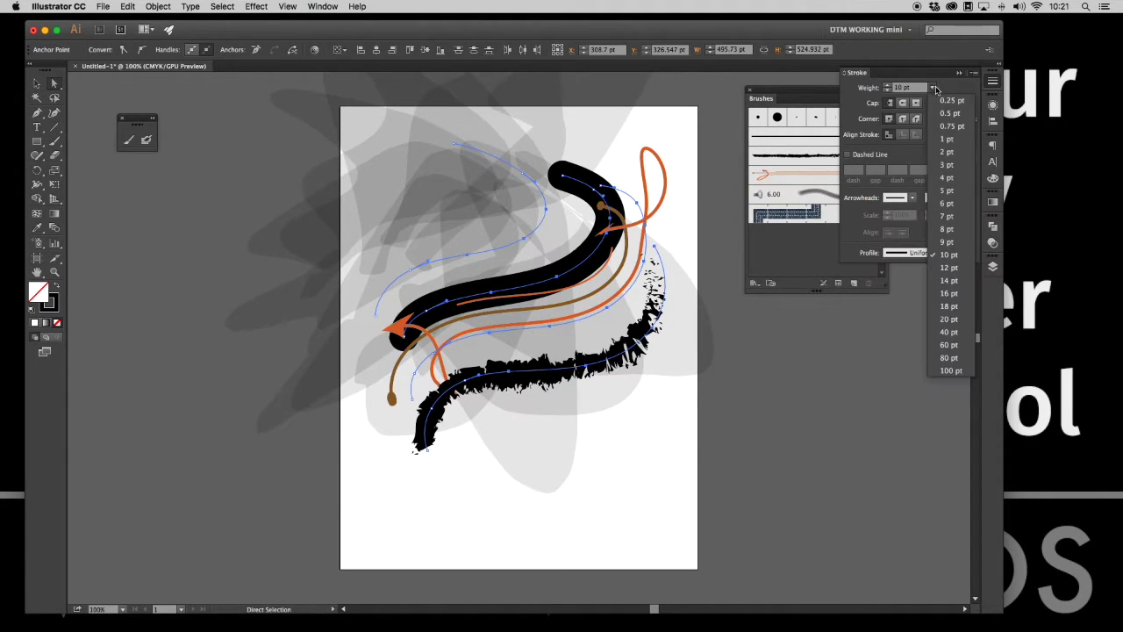
click(949, 146)
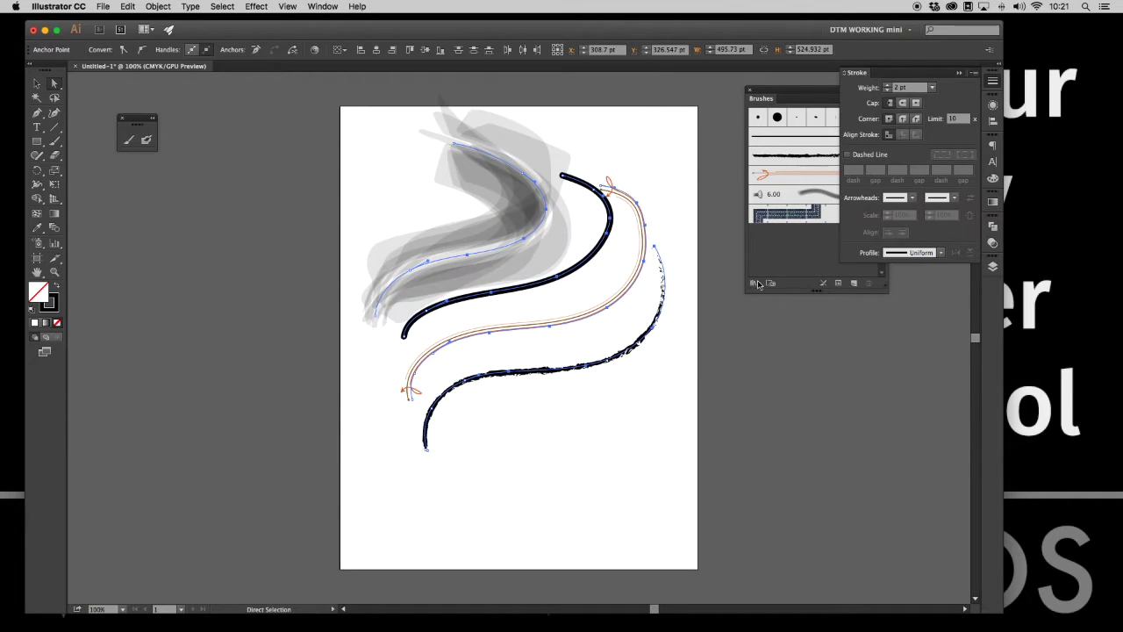
click(588, 454)
Paint a black curving stroke near the page bottom with the Blob Brush.
click(529, 367)
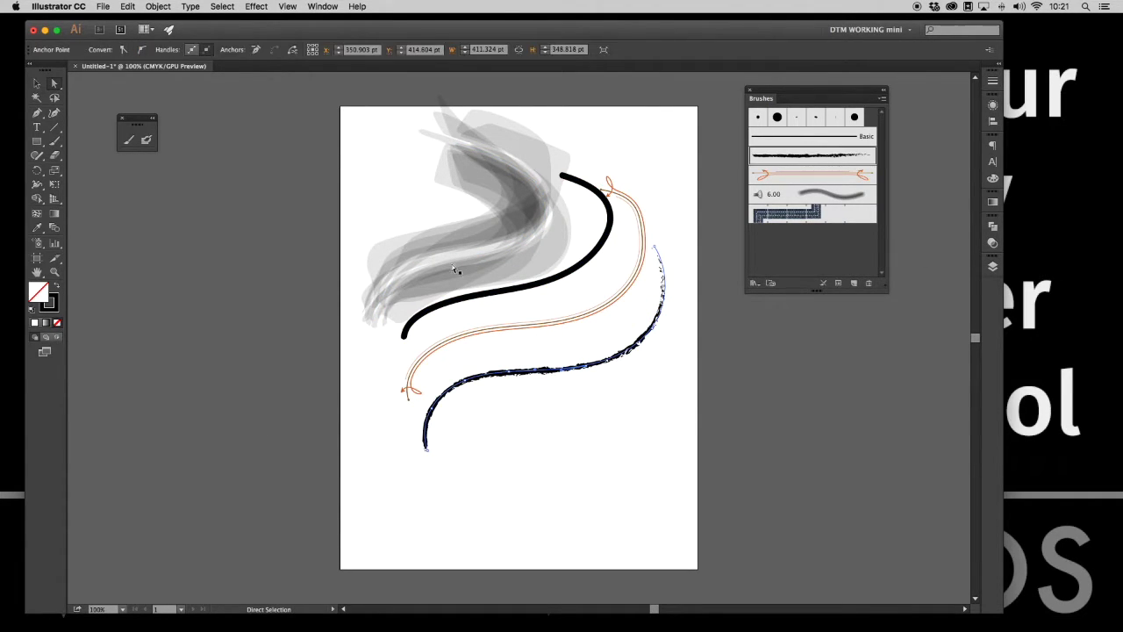
click(530, 327)
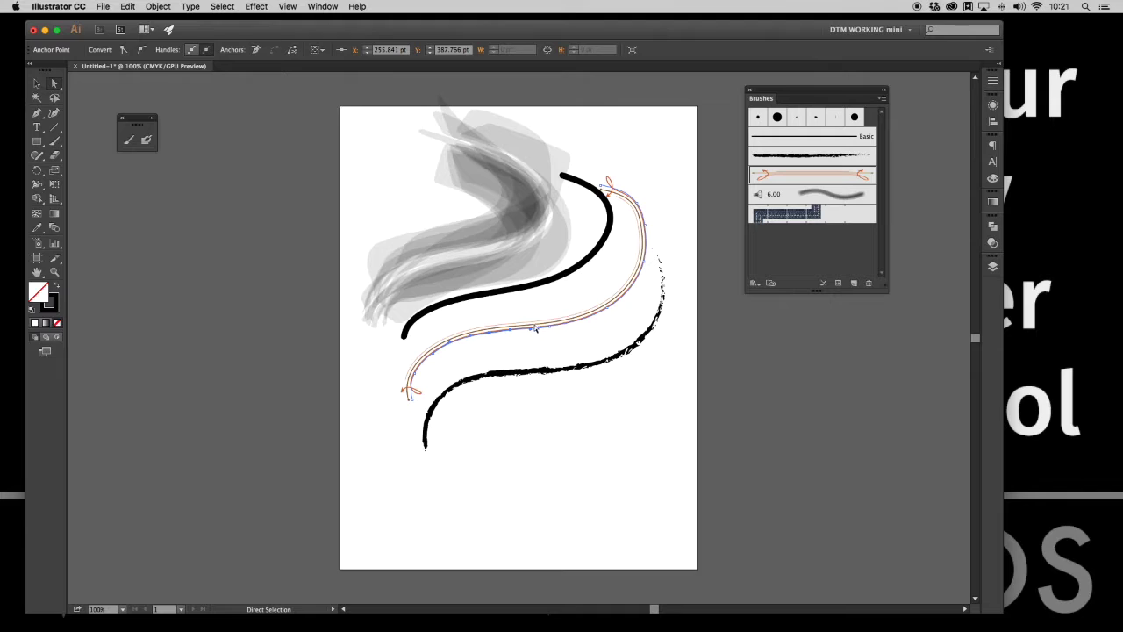
click(536, 283)
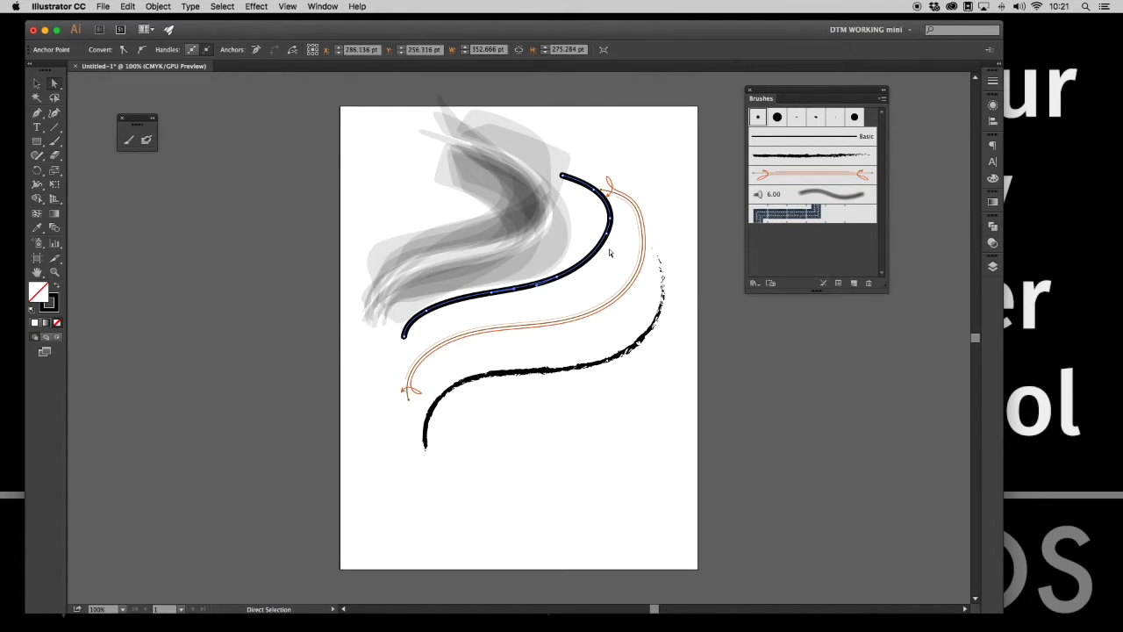
click(146, 139)
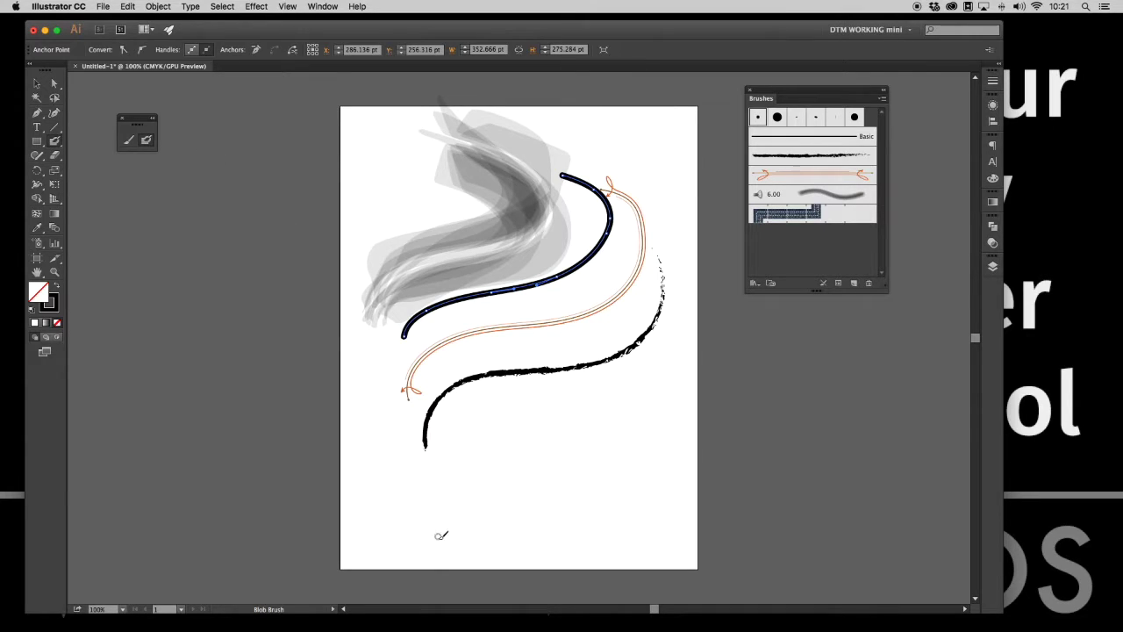
mouse_move(435, 545)
mouse_down()
mouse_move(492, 486)
mouse_move(622, 436)
mouse_move(643, 406)
mouse_move(594, 497)
mouse_move(507, 541)
mouse_up()
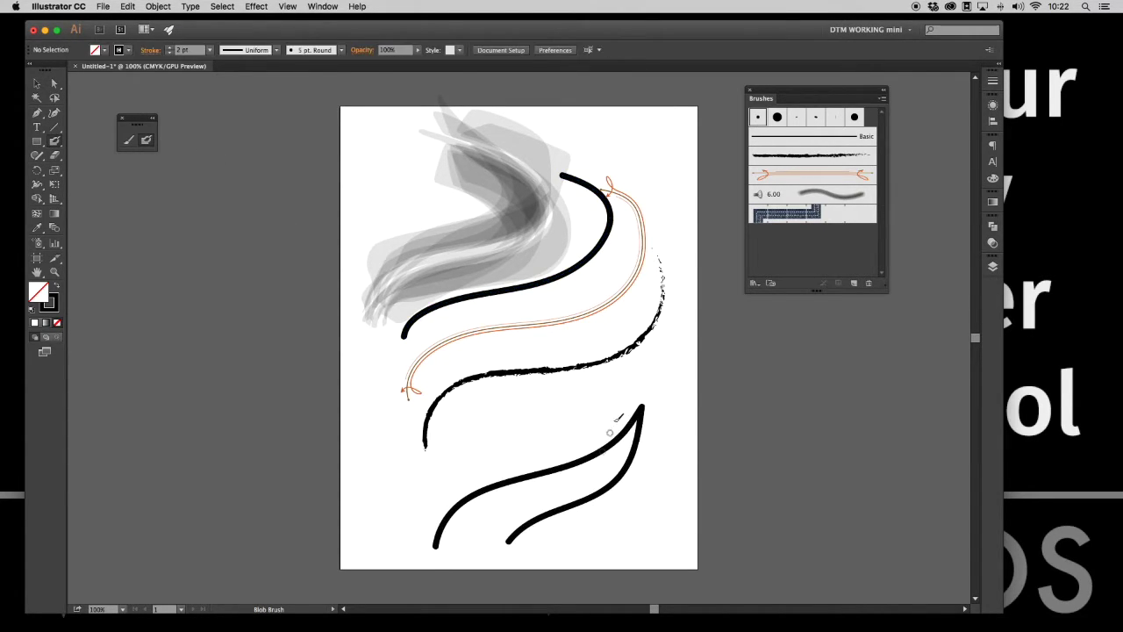
Set the Blob Brush size to 37 pt with a 37 pt pressure variation.
double_click(146, 139)
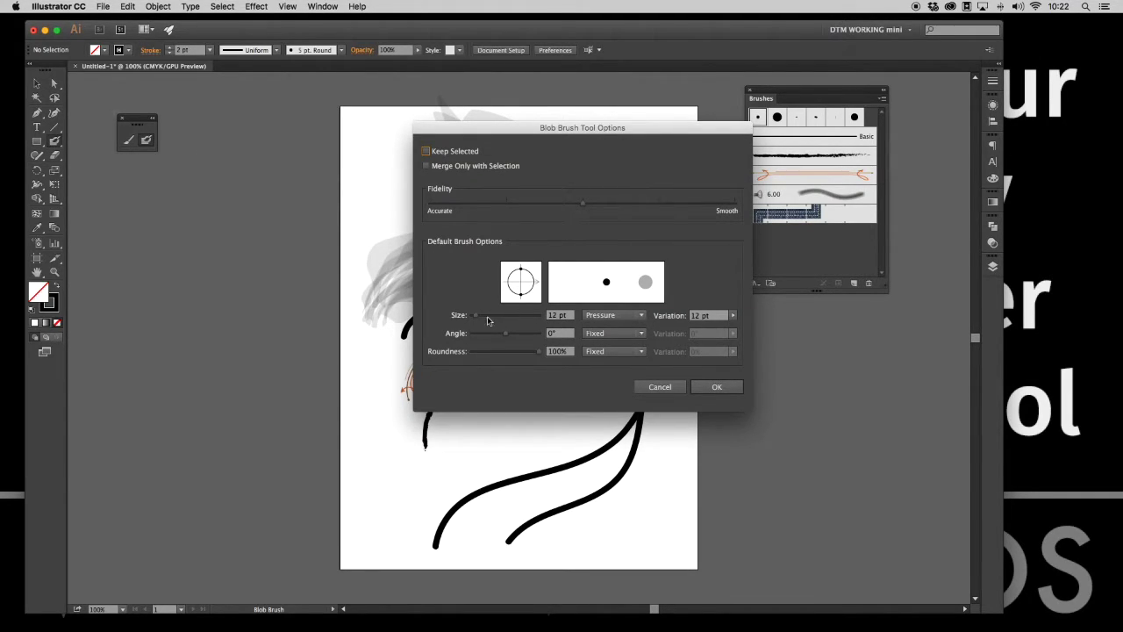
drag(484, 322, 484, 318)
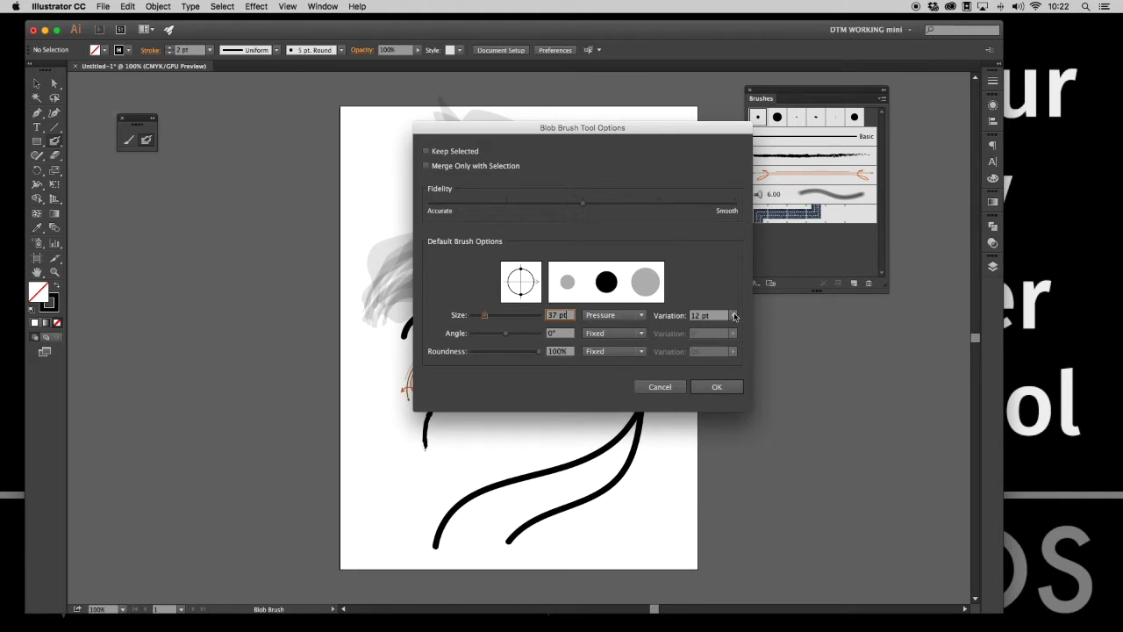
click(733, 315)
drag(709, 326, 792, 326)
click(704, 393)
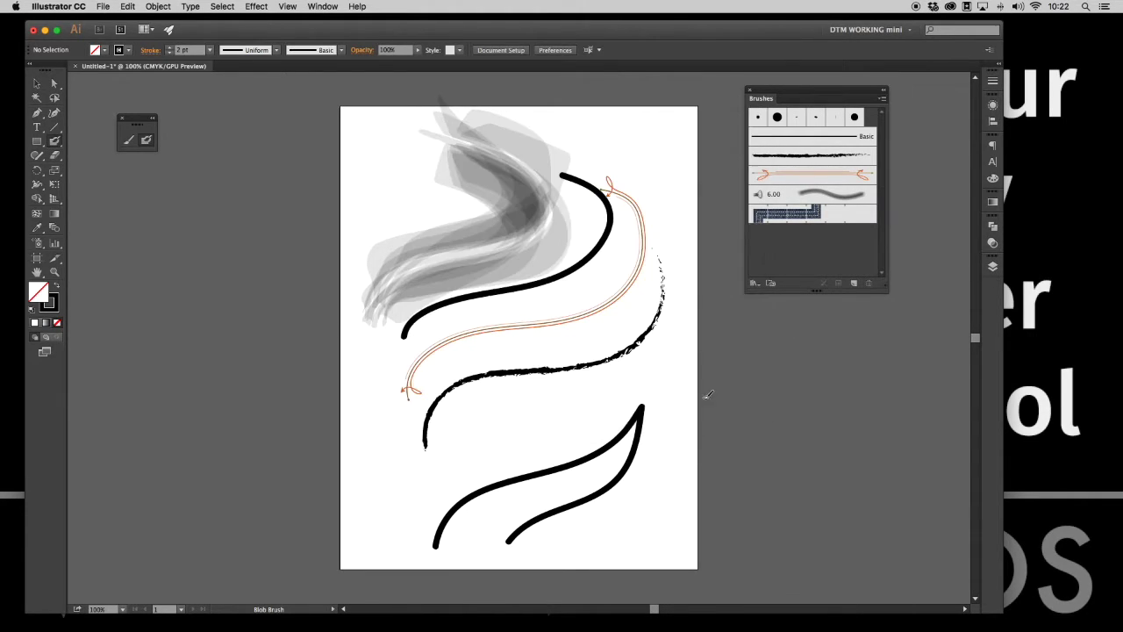
Paint two thick tapering blob strokes curving down-left and a small blob dot.
mouse_move(603, 375)
mouse_down()
mouse_move(576, 411)
mouse_move(382, 471)
mouse_move(368, 526)
mouse_up()
click(630, 232)
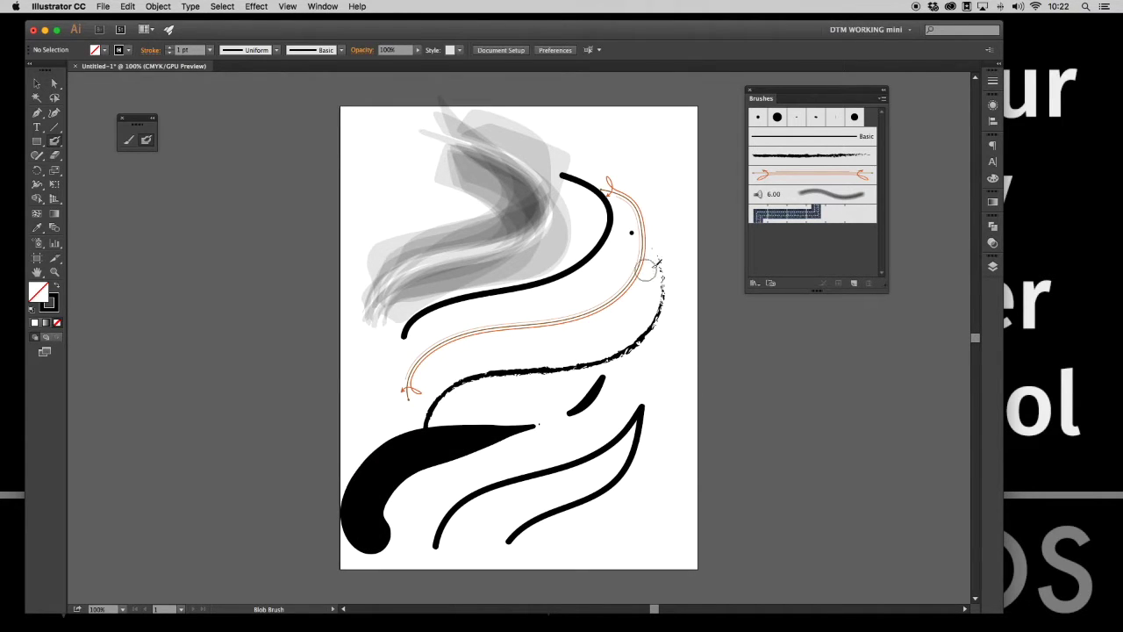
mouse_move(664, 230)
mouse_down()
mouse_move(659, 269)
mouse_move(613, 316)
mouse_move(440, 357)
mouse_move(375, 413)
mouse_up()
click(128, 141)
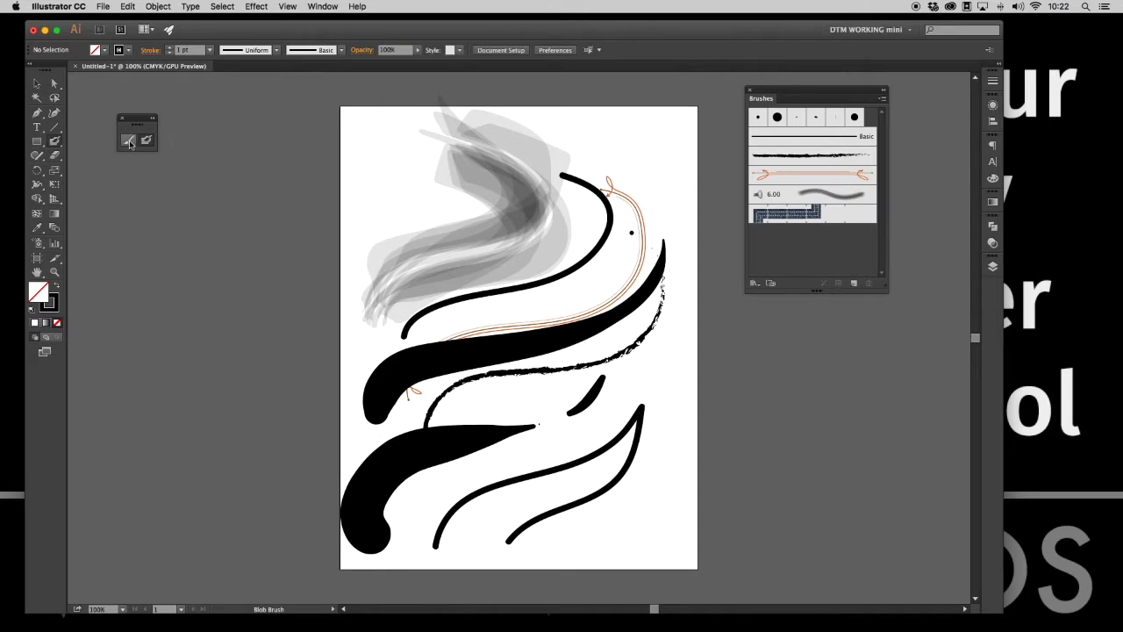
click(54, 83)
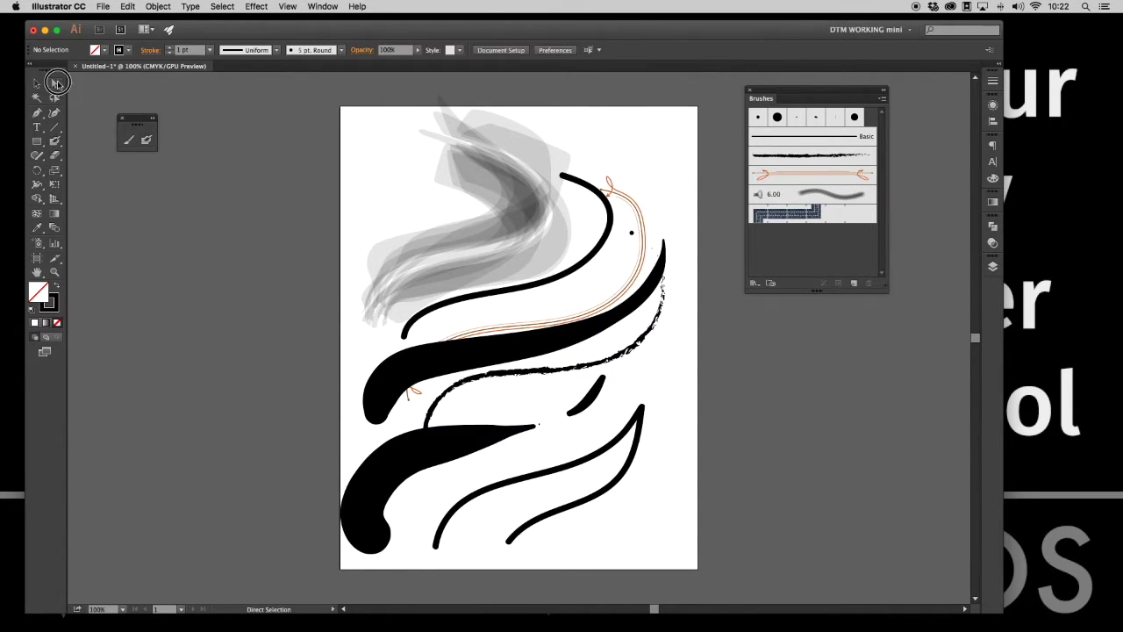
Move the black blob shape and thick stroke off the page to the left.
click(399, 473)
drag(438, 452, 225, 273)
drag(424, 367, 170, 454)
Select all artwork with Cmd+A and delete it.
click(551, 471)
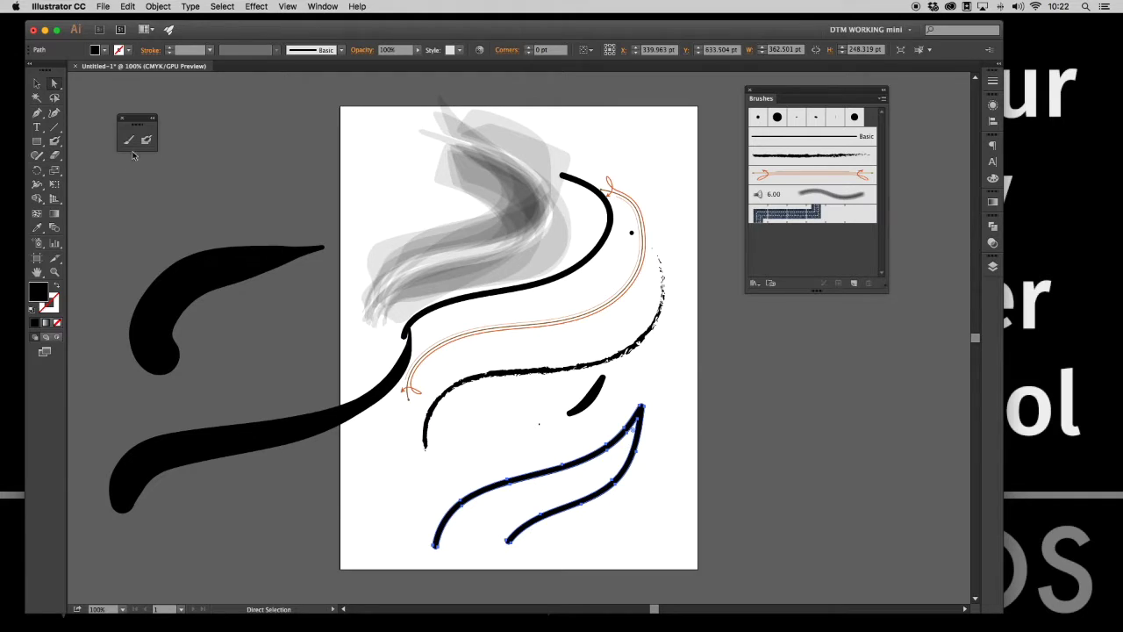
click(491, 371)
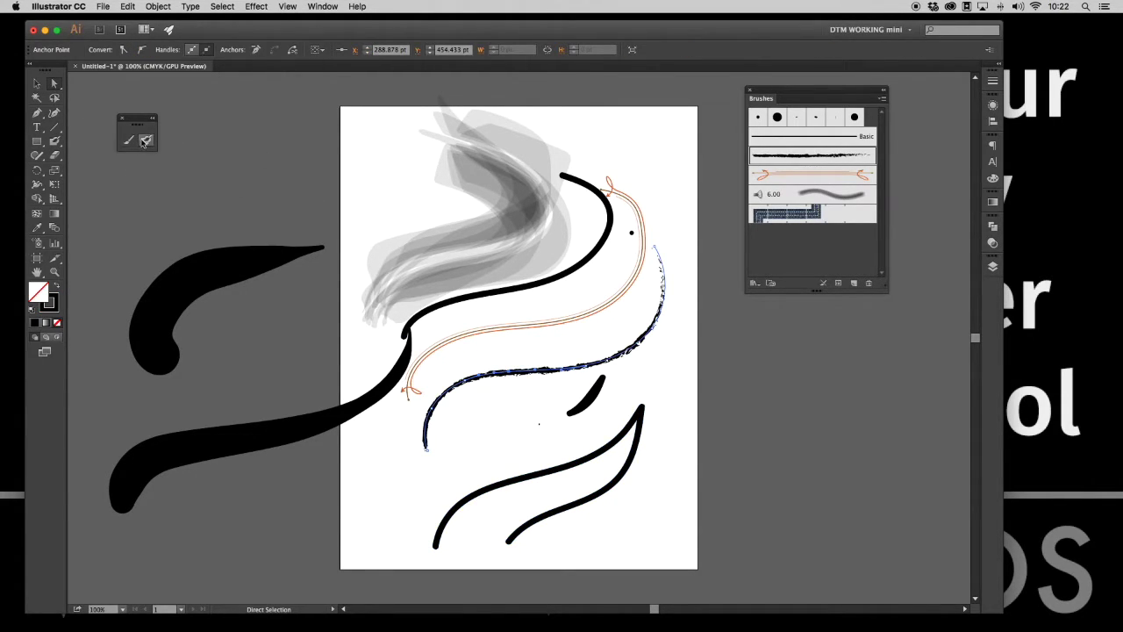
key(super+a)
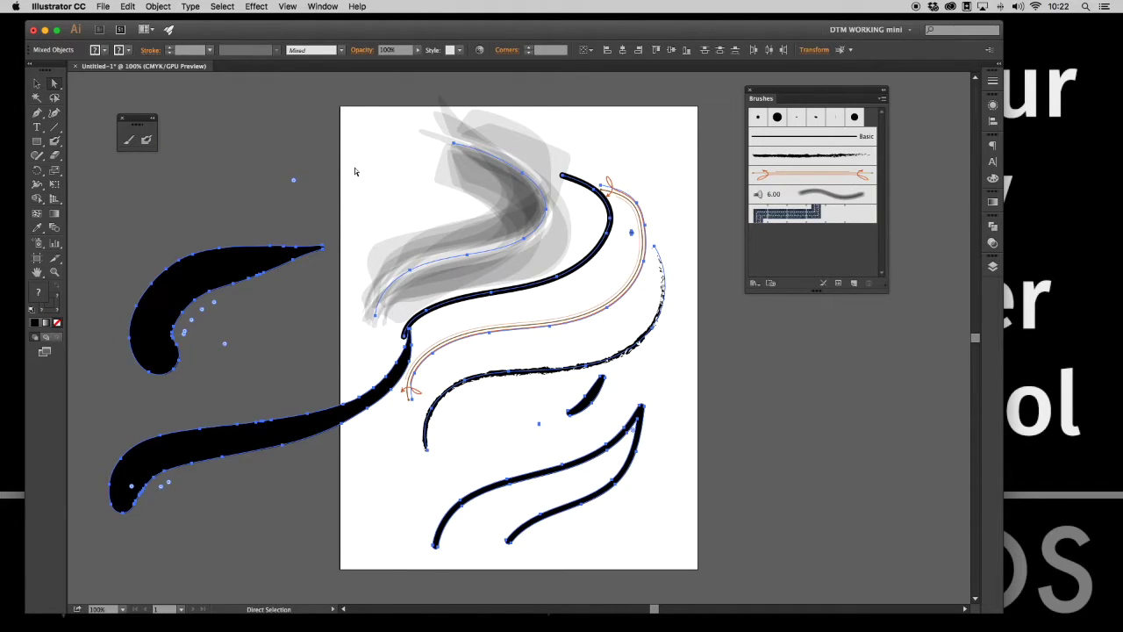
key(Delete)
click(37, 114)
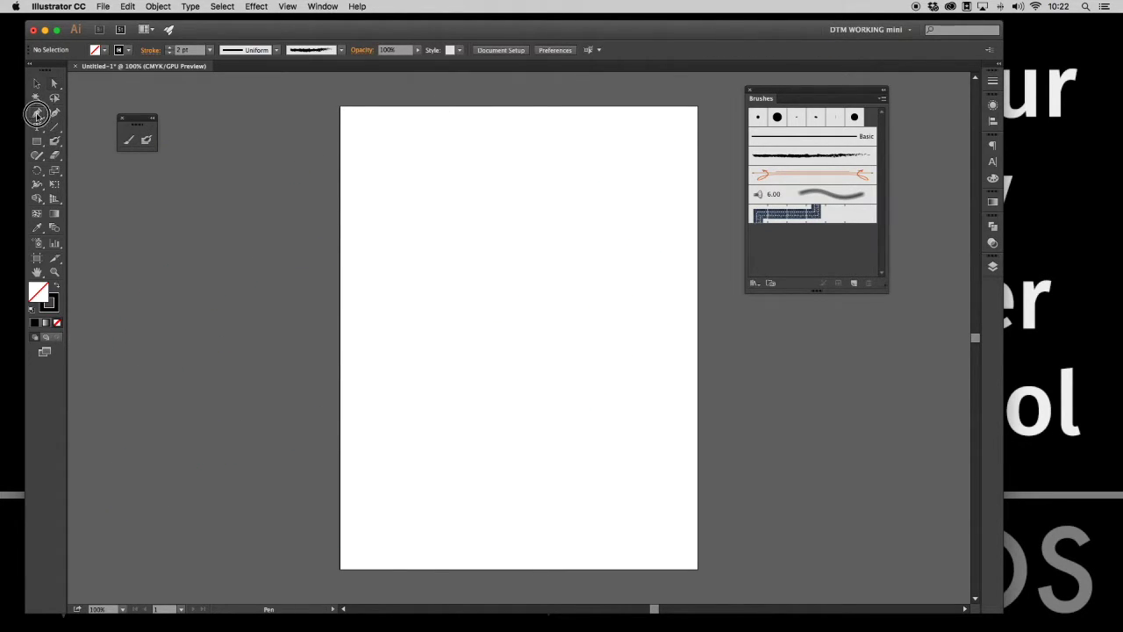
Pen a closed tapered sliver path with a pointed right end across the page.
click(410, 312)
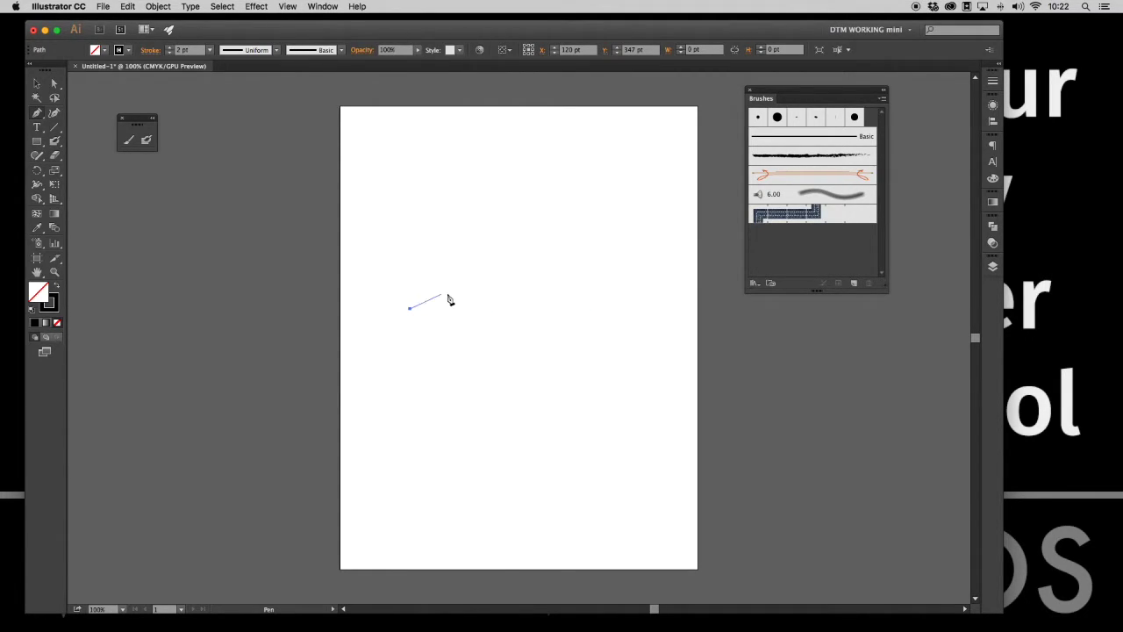
click(499, 299)
drag(499, 299, 539, 304)
key(super+z)
key(super+z)
key(super+z)
drag(395, 313, 398, 326)
click(619, 313)
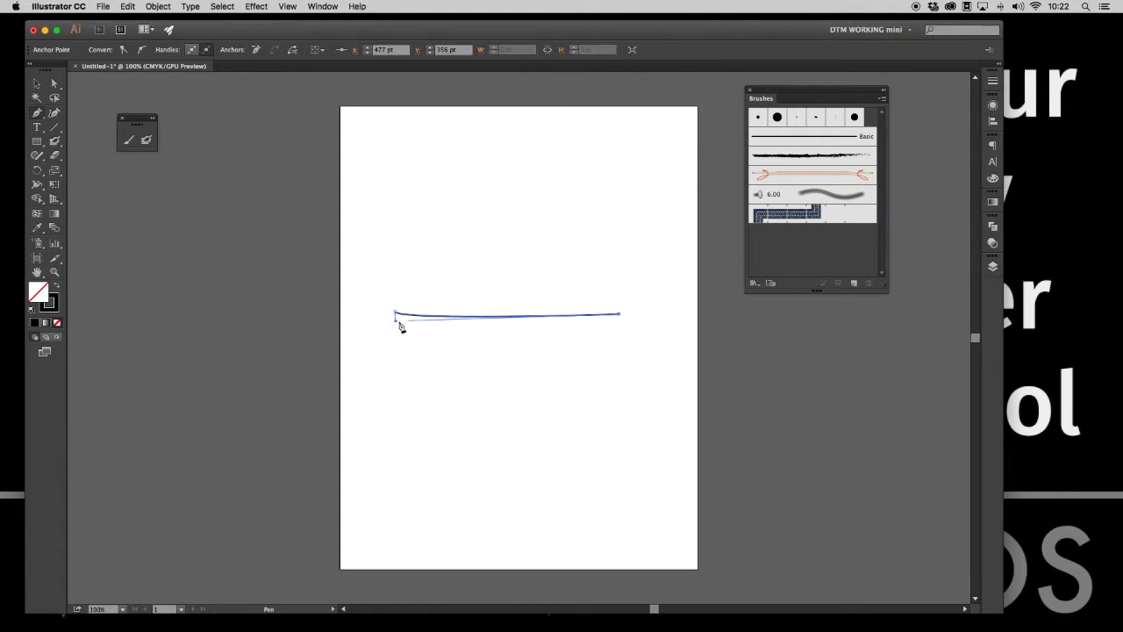
drag(395, 313, 395, 321)
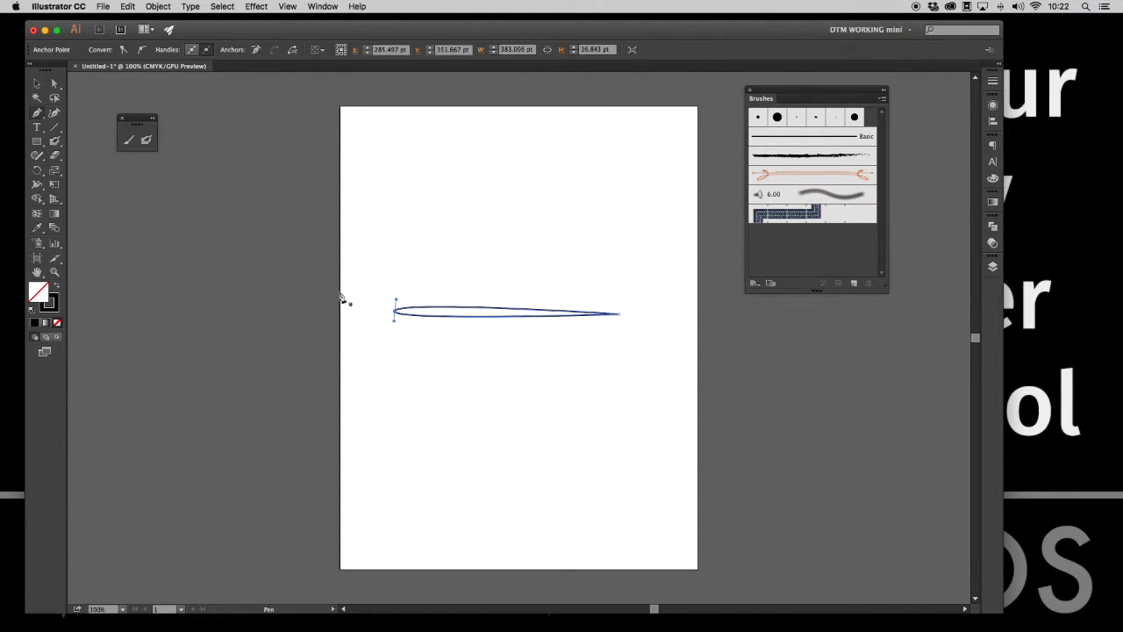
Fill the sliver with black, set its stroke to None, and deselect it.
click(993, 181)
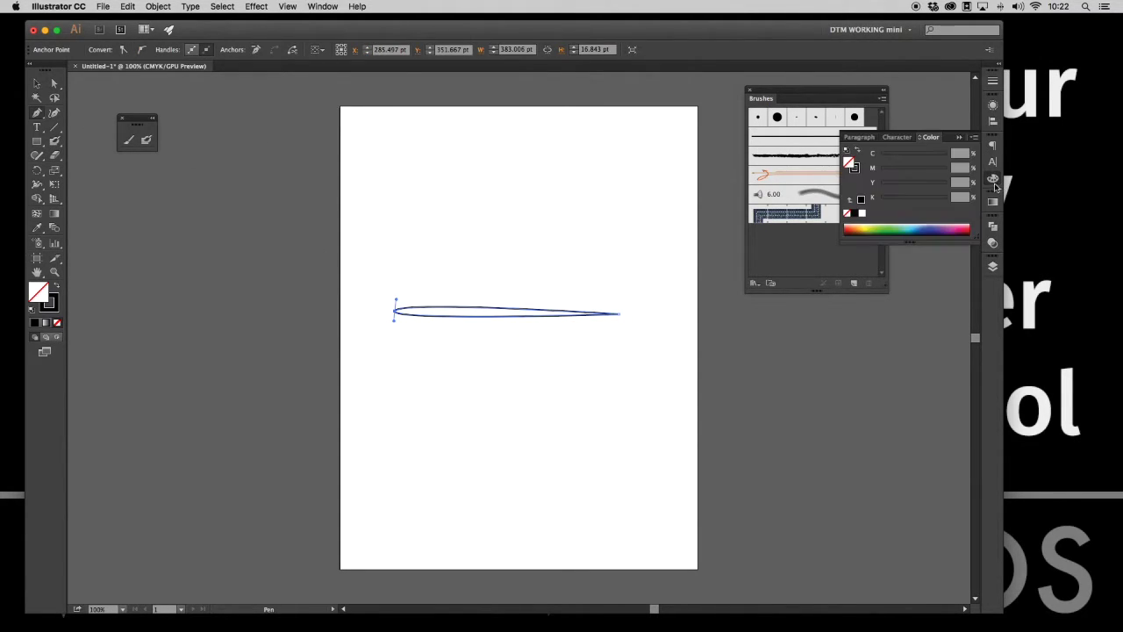
click(861, 199)
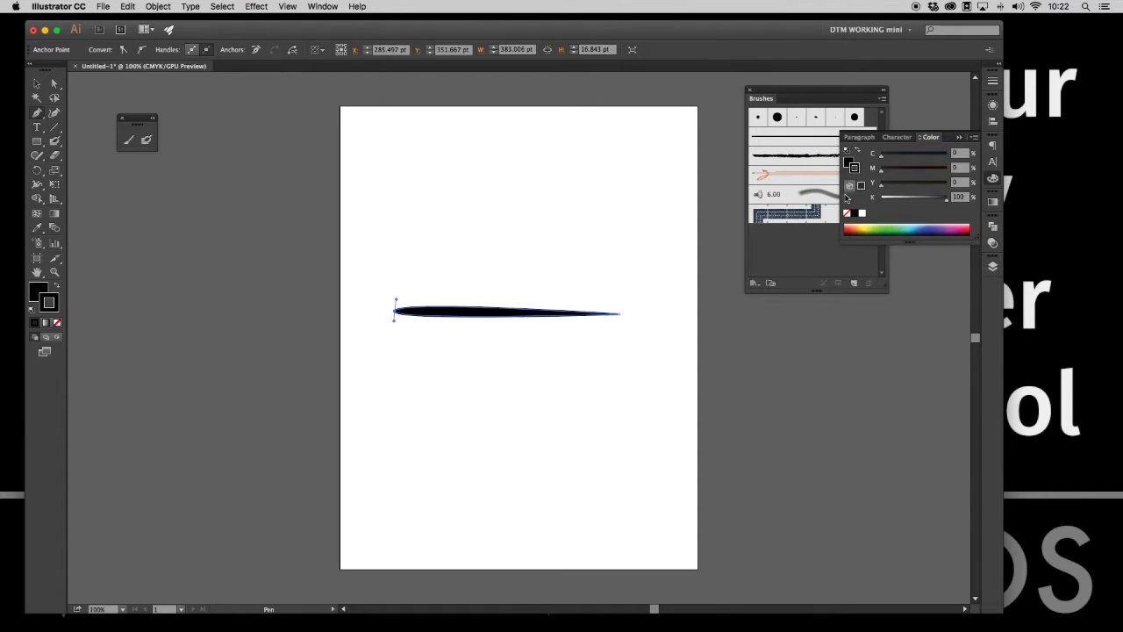
click(847, 213)
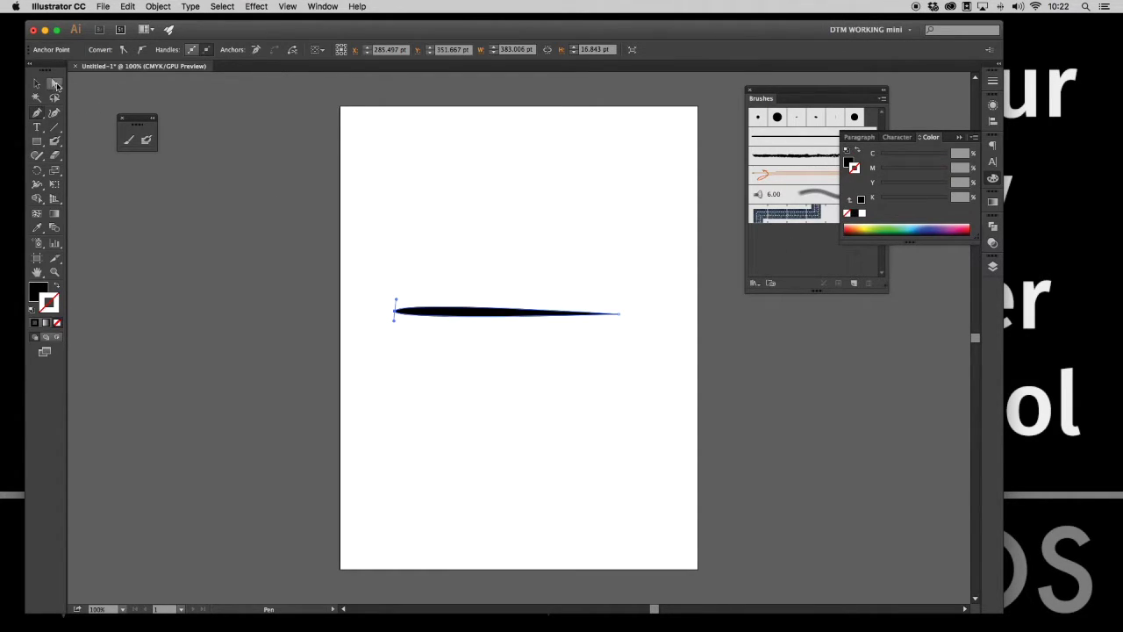
click(55, 84)
click(522, 360)
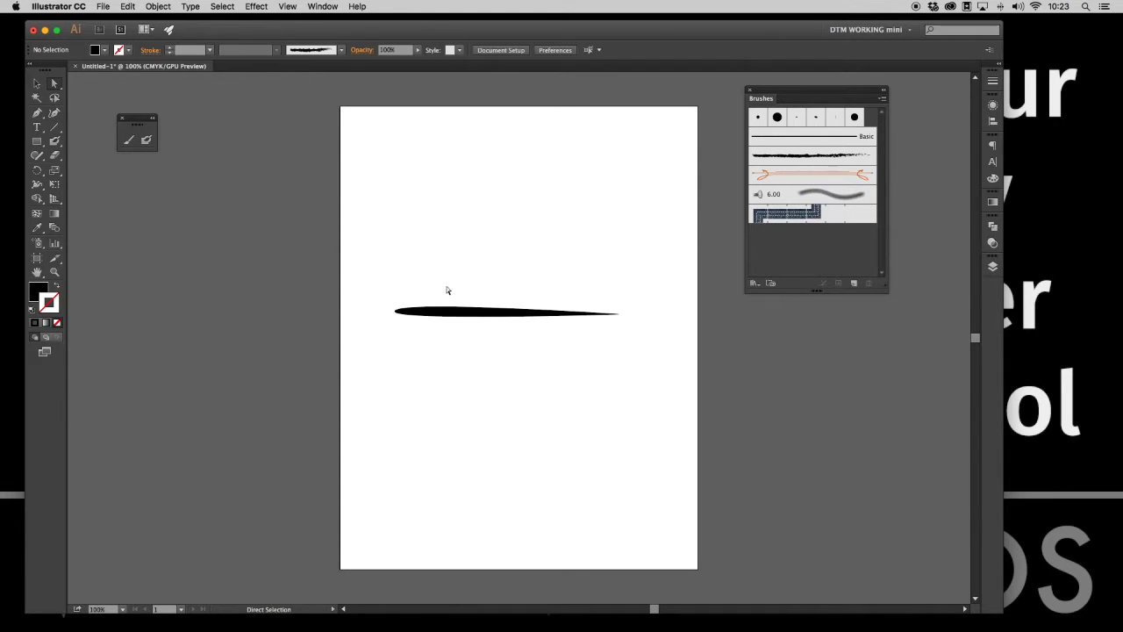
Drag the sliver's left anchor further left, then pen a closed tapered stroke above it.
click(396, 311)
drag(395, 310, 352, 304)
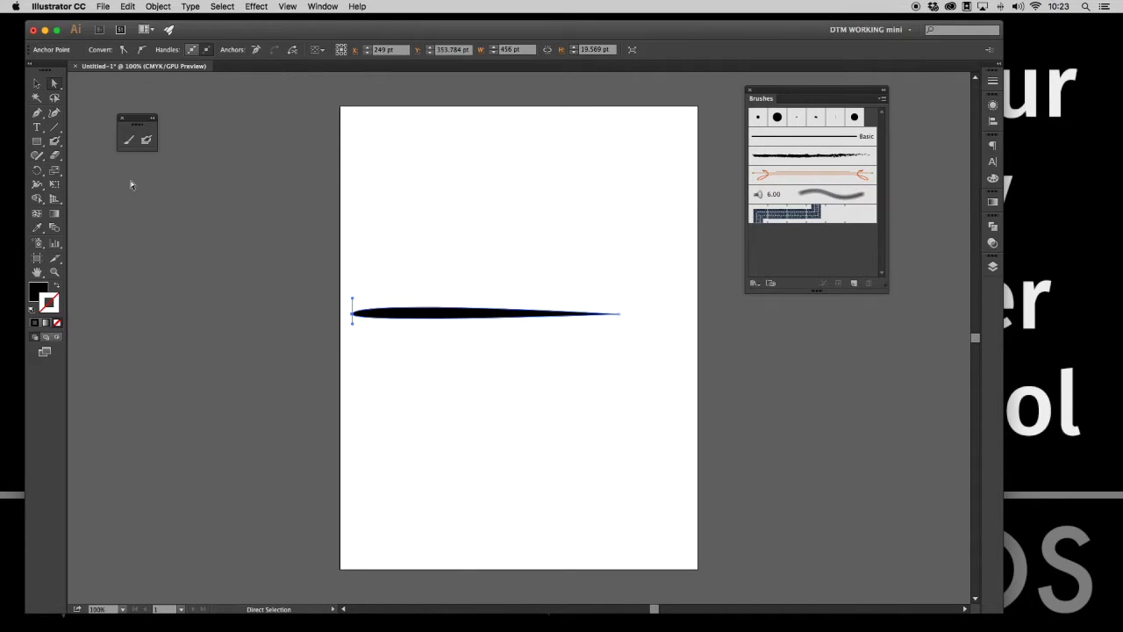
click(37, 112)
click(357, 251)
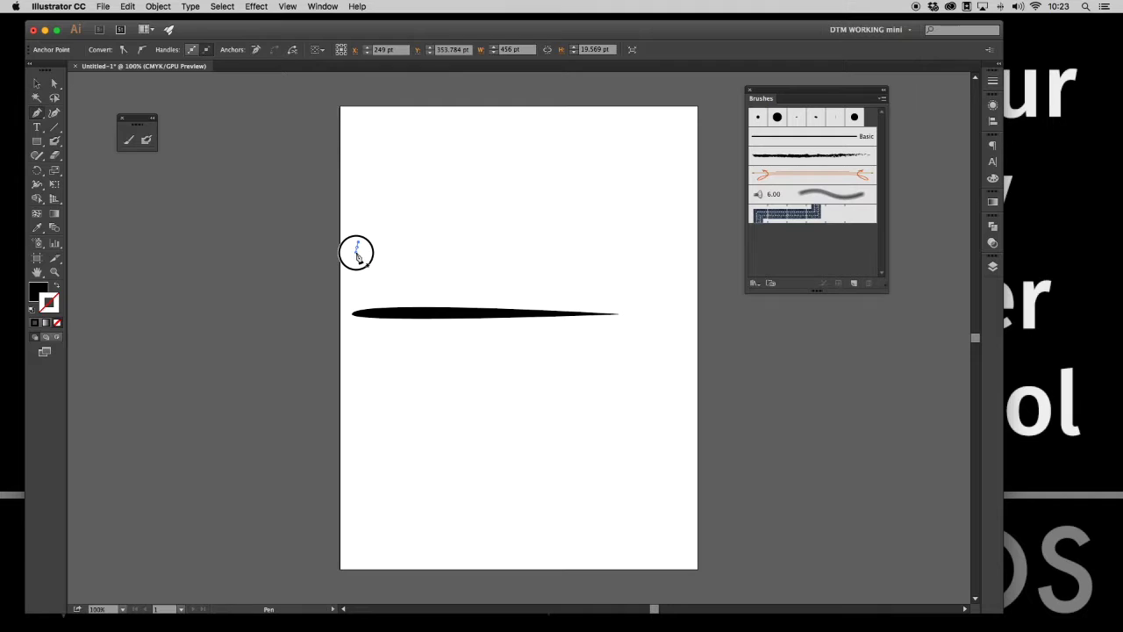
click(594, 254)
click(627, 247)
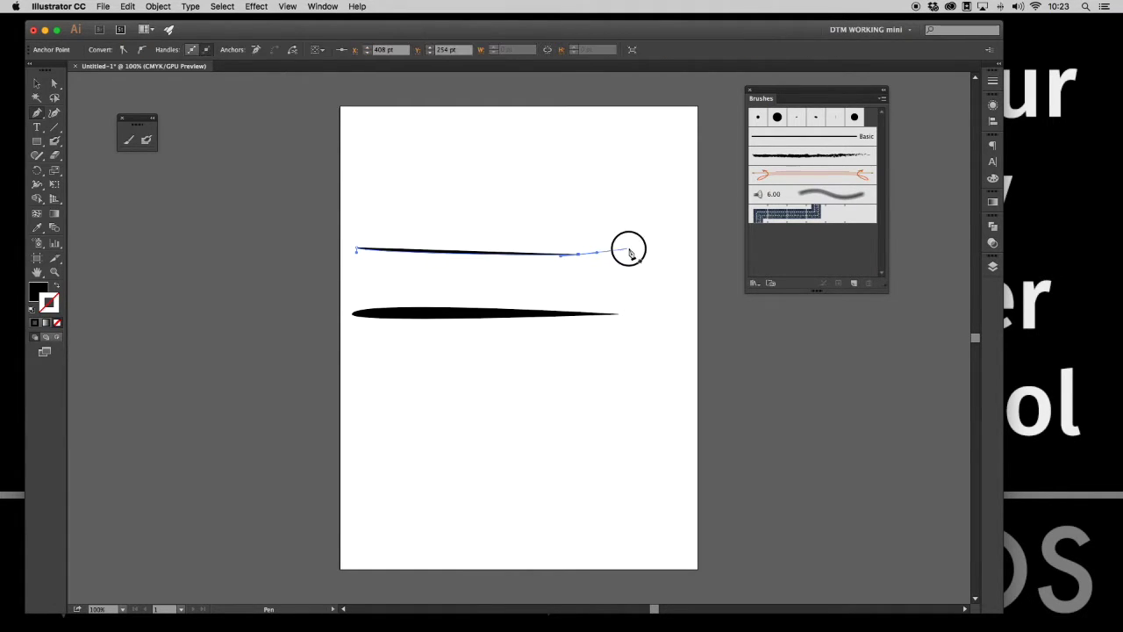
click(576, 247)
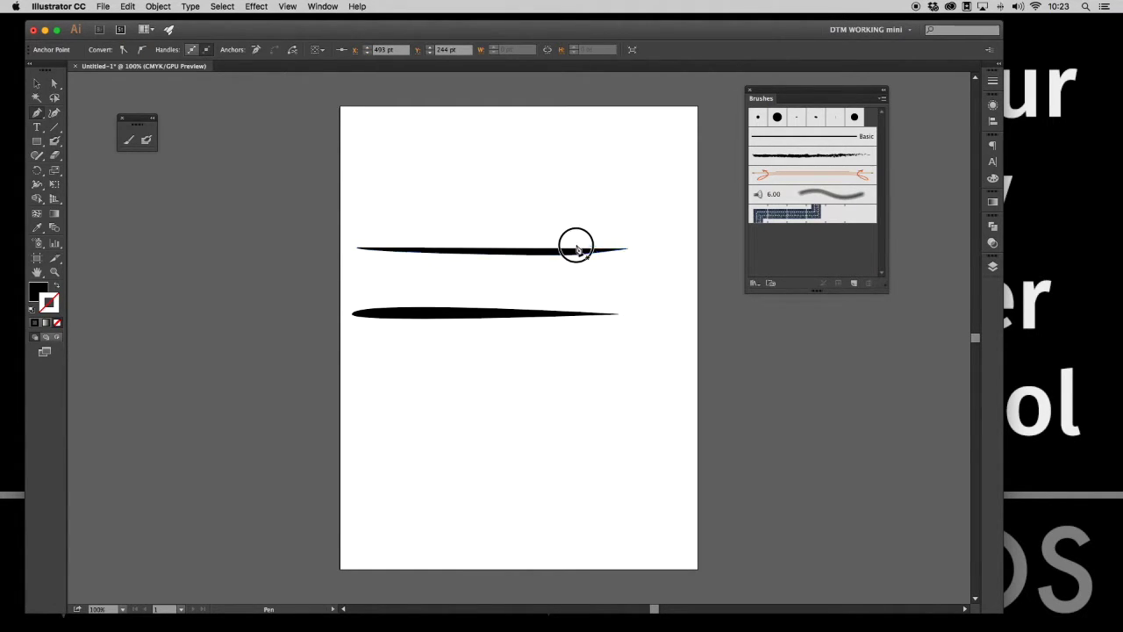
click(355, 254)
Round off the upper stroke's left end with the Anchor Point tool.
key(a)
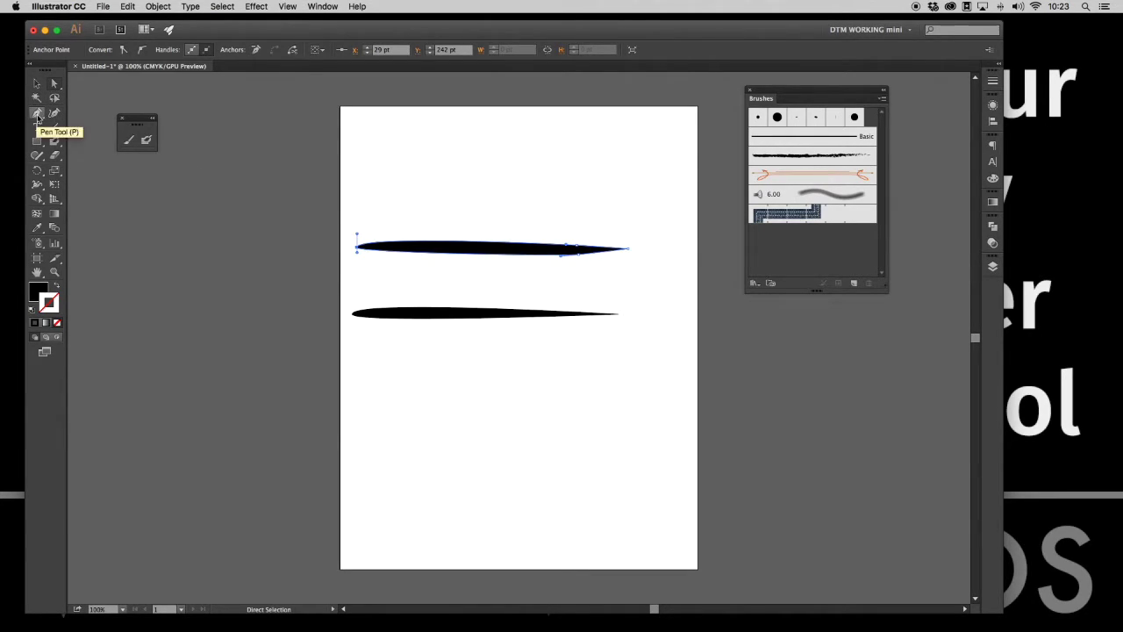
drag(36, 113, 180, 138)
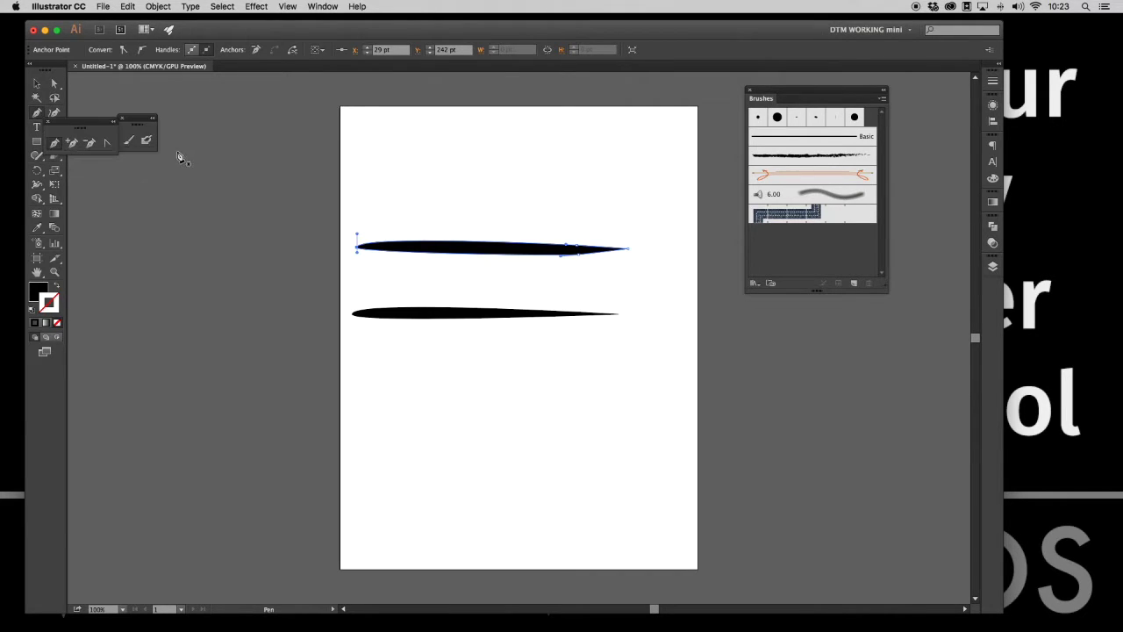
drag(96, 126, 153, 201)
click(167, 218)
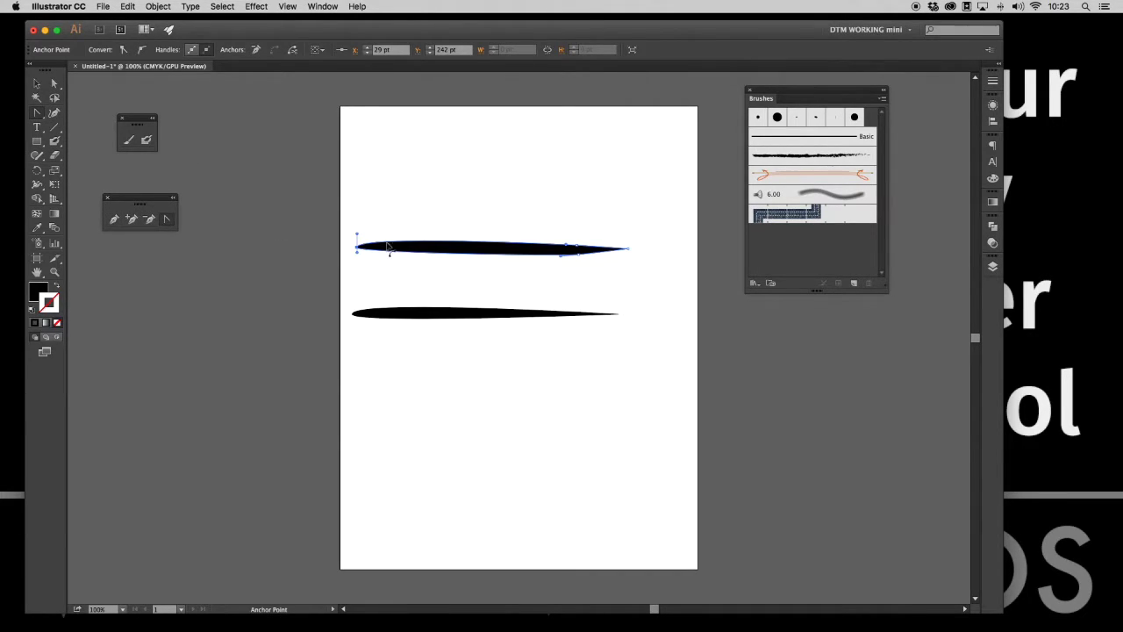
drag(356, 249, 356, 260)
Drag the upper stroke's tip right, then pull it back left to shorten it.
click(53, 84)
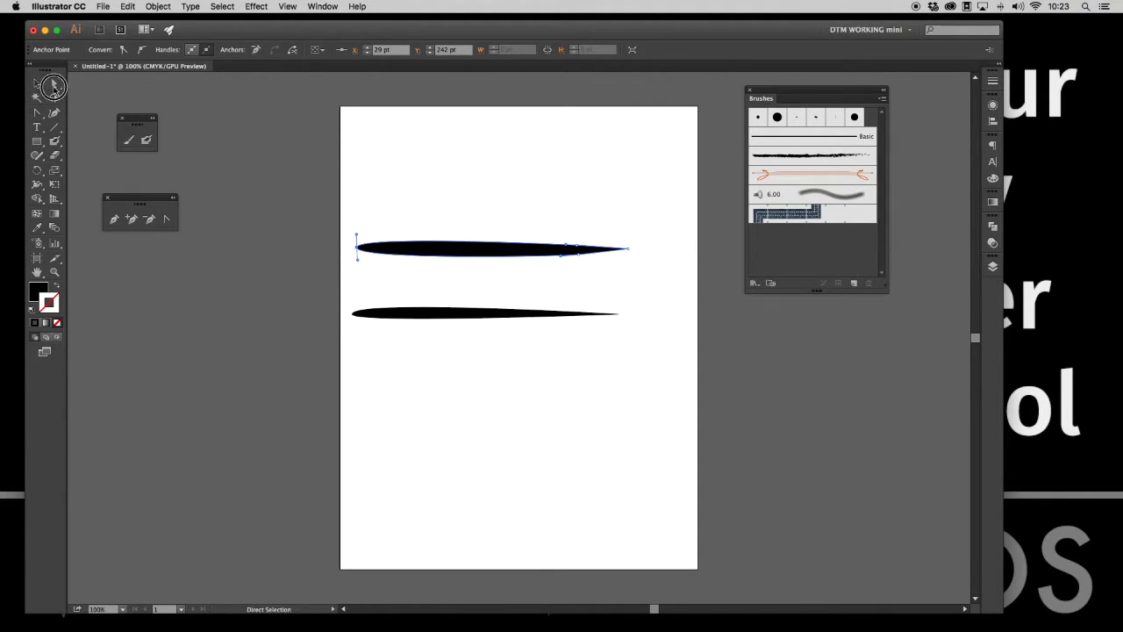
drag(628, 250, 646, 248)
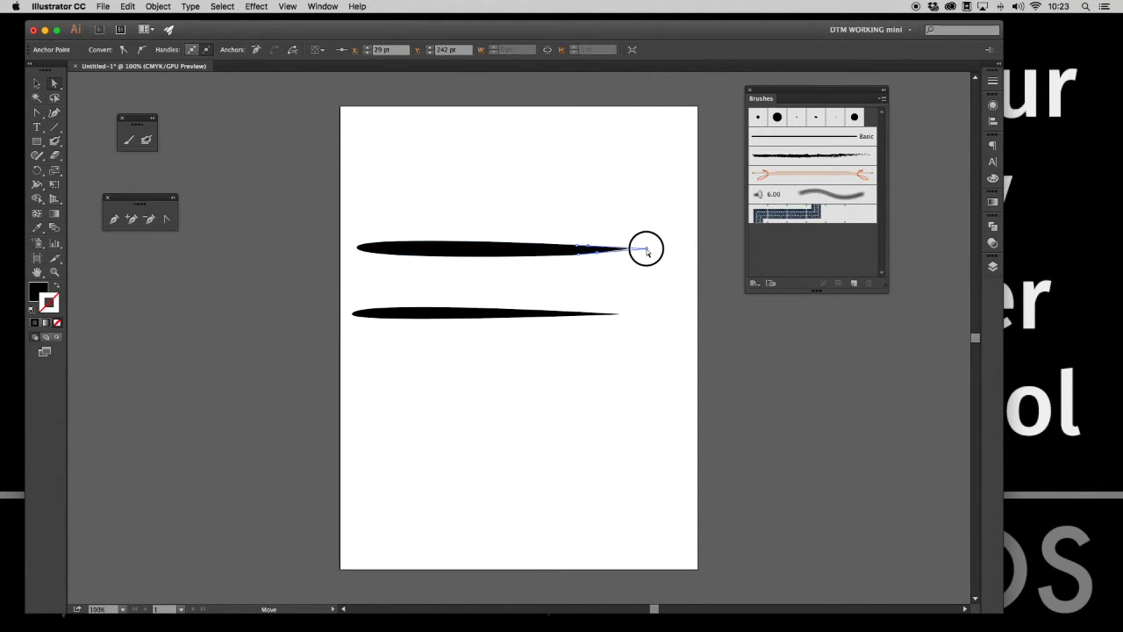
click(644, 284)
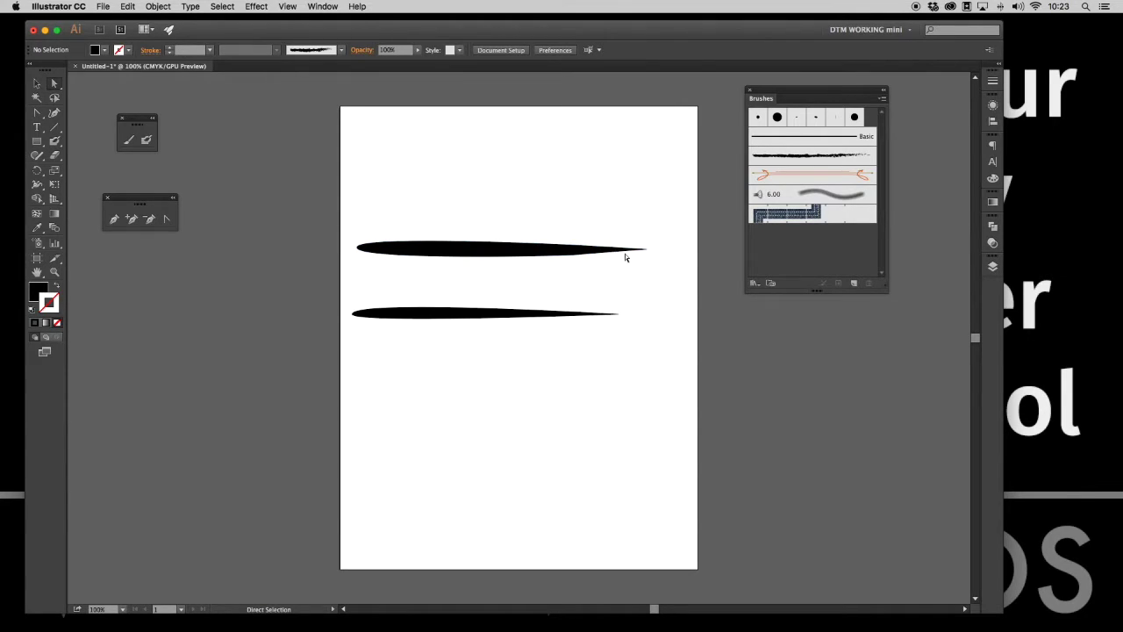
click(643, 252)
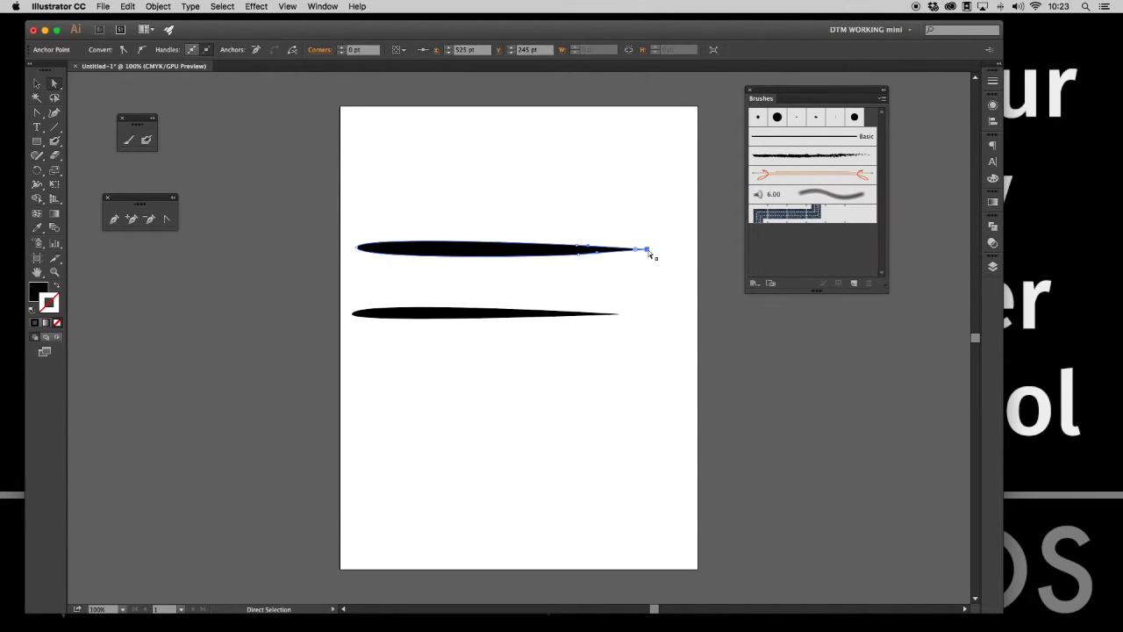
drag(652, 255, 619, 253)
click(620, 284)
Nudge the upper stroke's tip point up slightly and check the resulting shape.
click(447, 248)
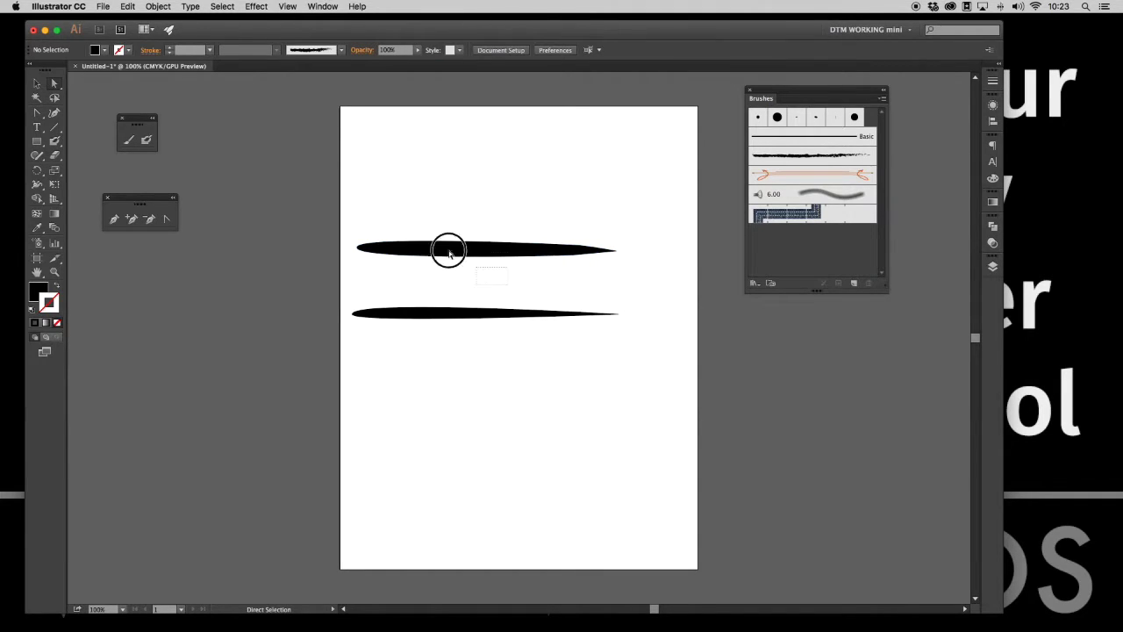
click(576, 253)
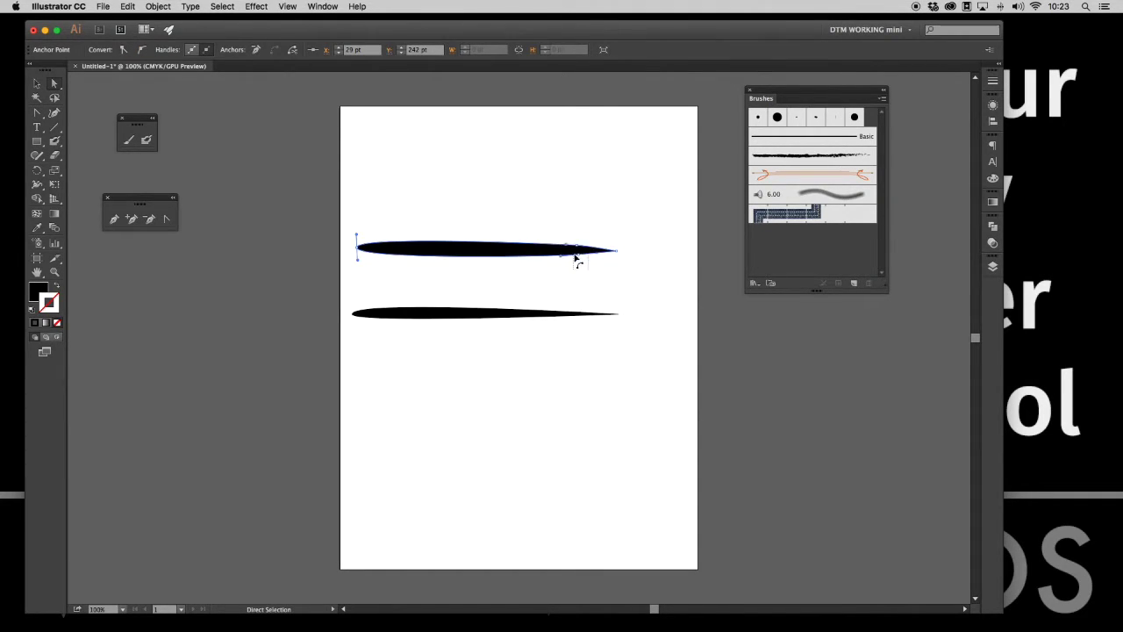
key(Up)
key(Up)
key(Up)
key(Up)
key(Up)
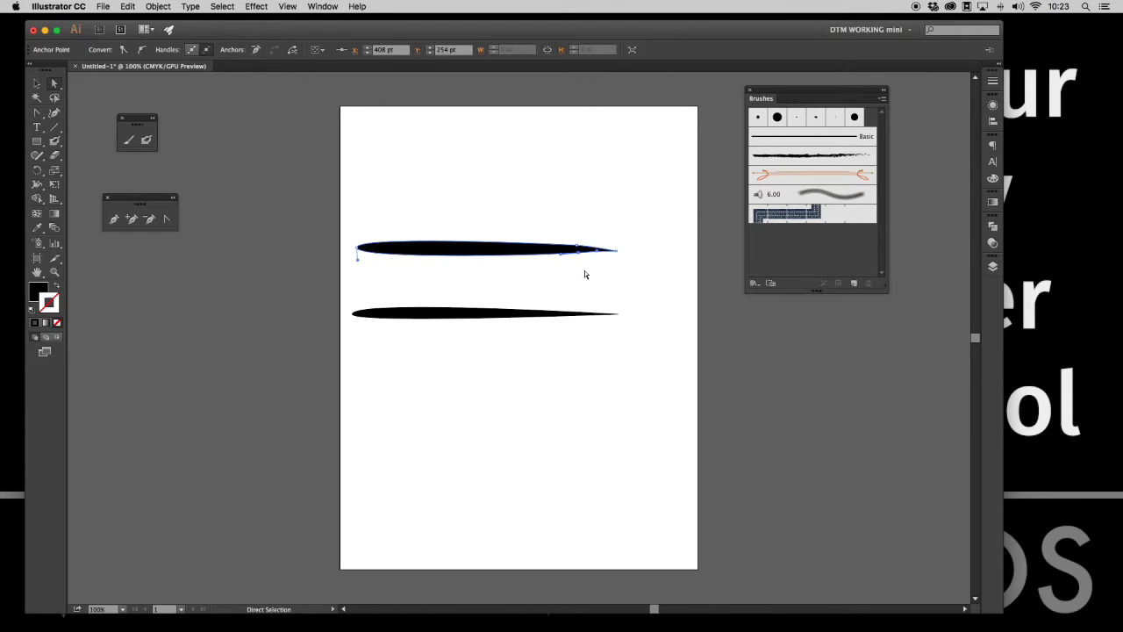
click(598, 253)
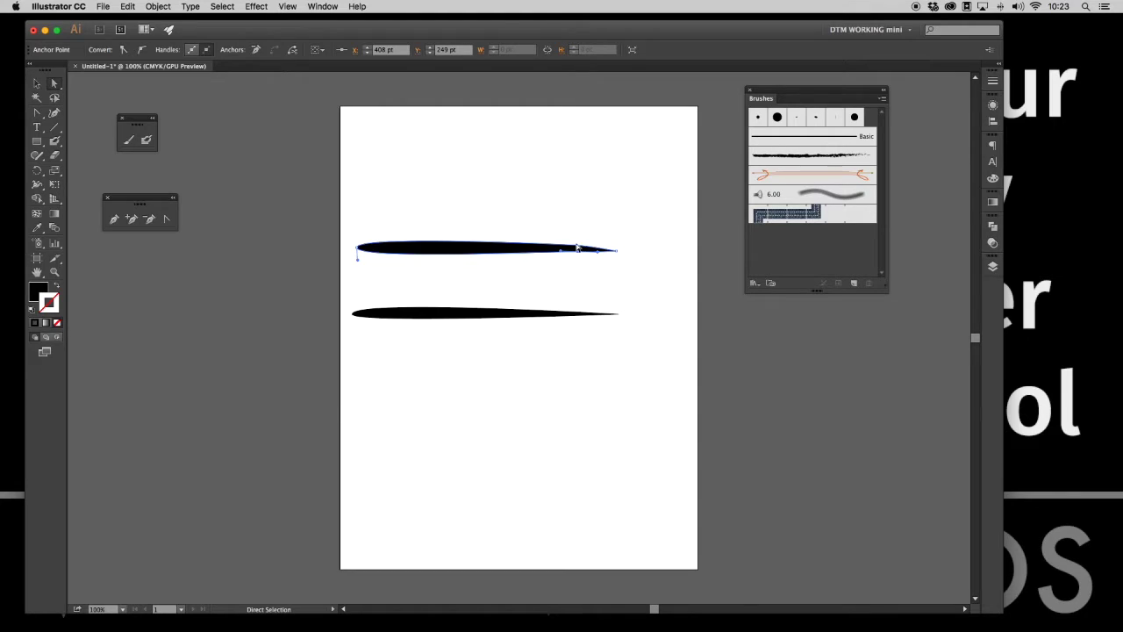
click(579, 247)
click(579, 249)
click(617, 250)
click(633, 261)
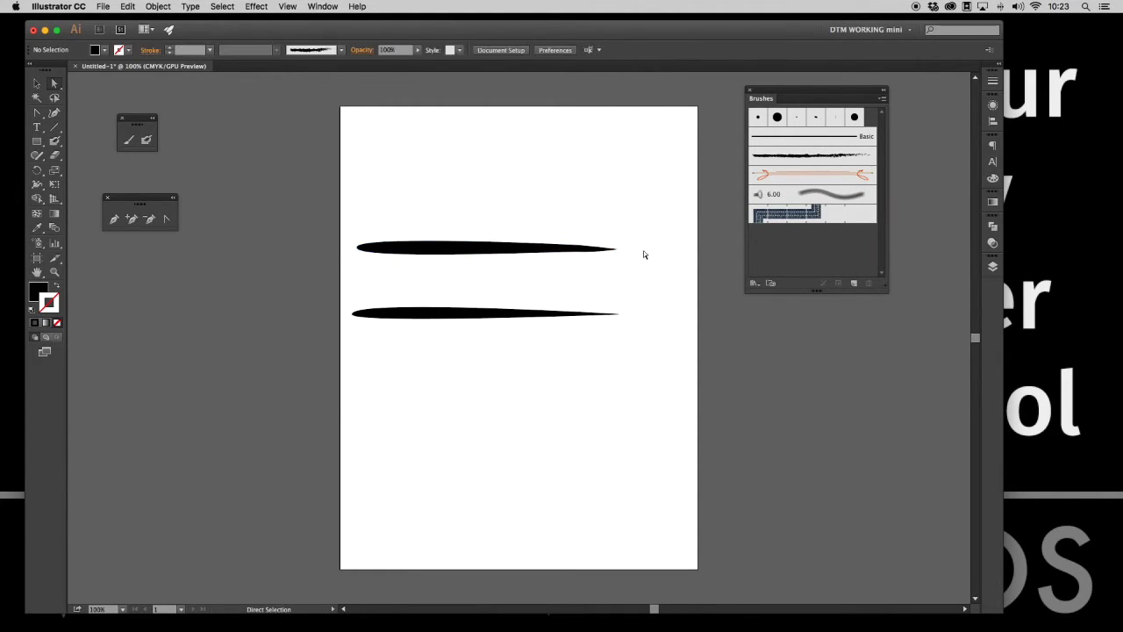
drag(502, 346, 436, 326)
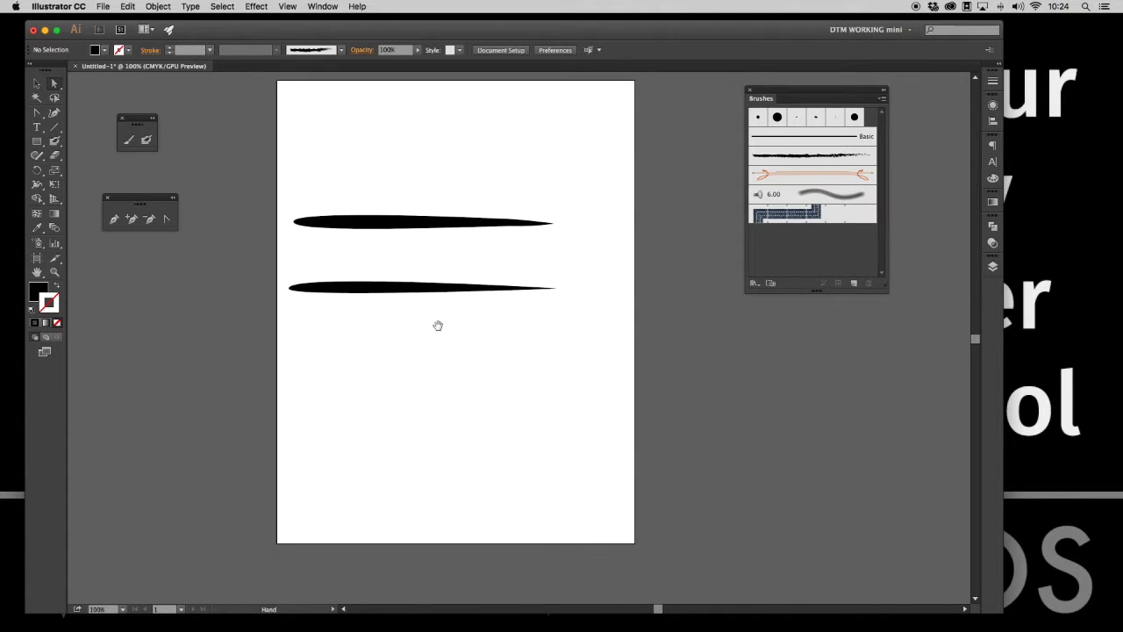
Drag the lower stroke's tip anchor right so the stroke is 480 pt wide.
click(530, 293)
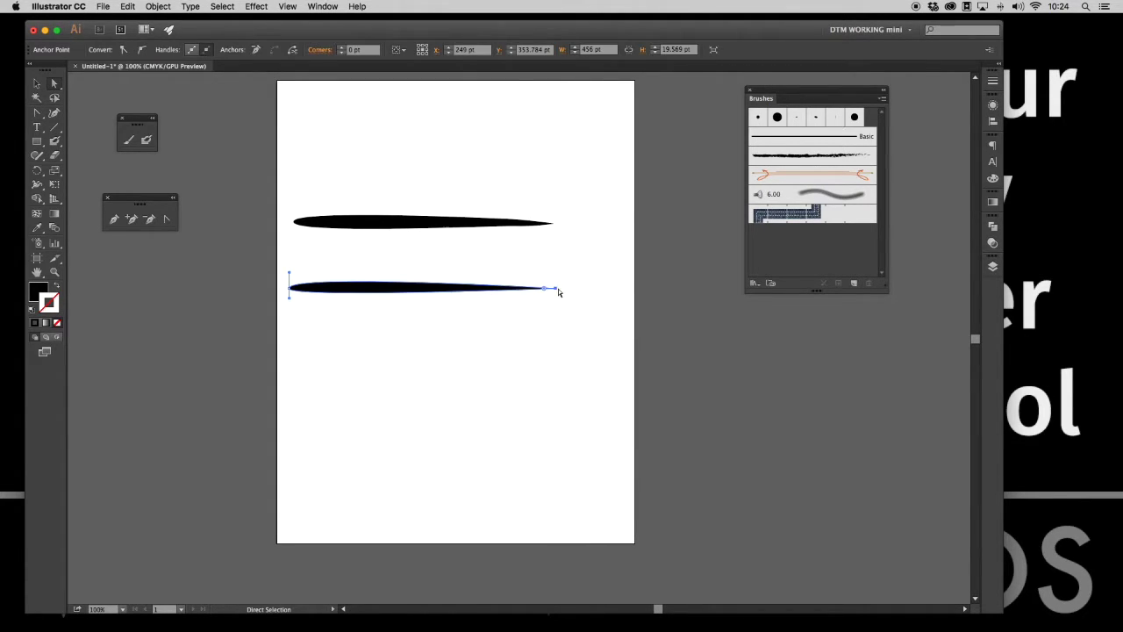
click(555, 288)
drag(554, 289, 570, 287)
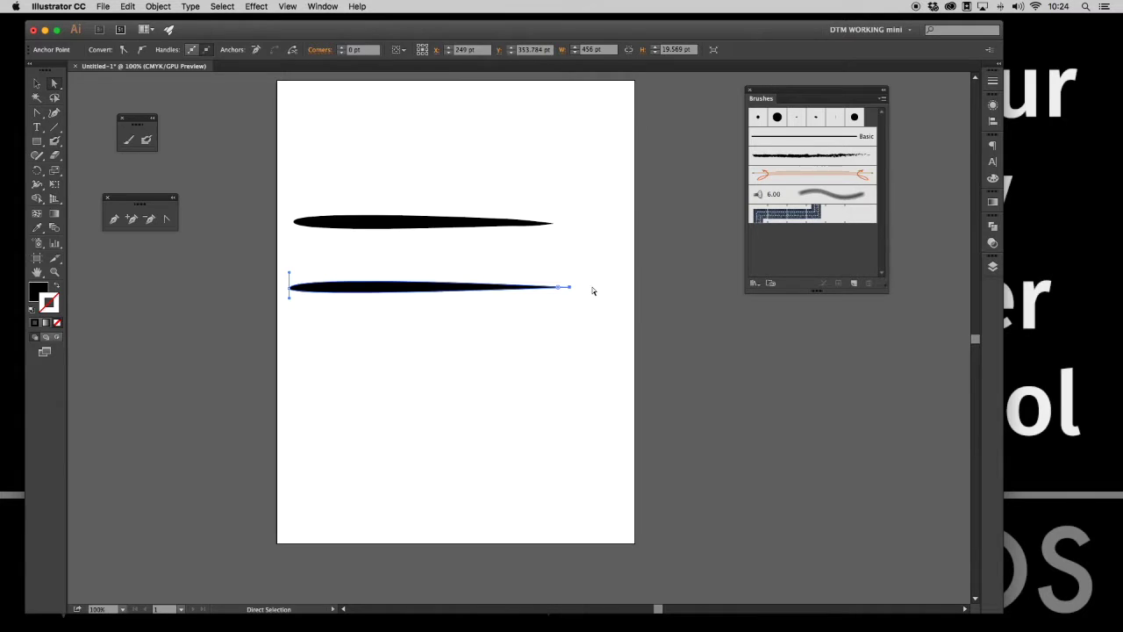
click(468, 242)
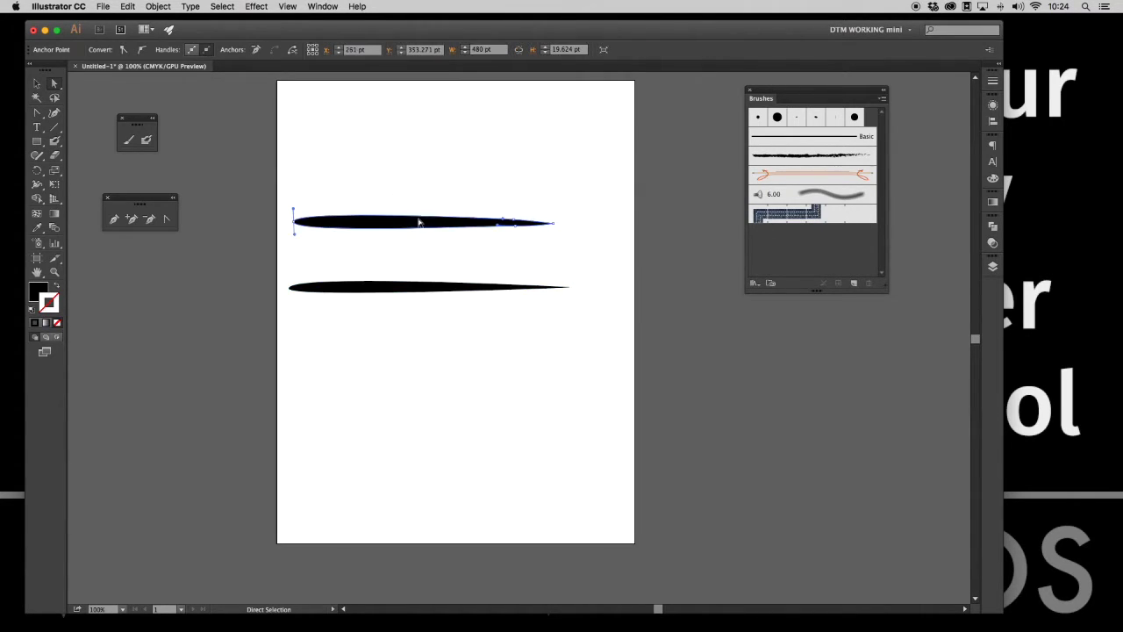
Move the upper stroke to the artboard top and shift the lower one slightly right and down.
drag(409, 224, 437, 100)
mouse_move(424, 293)
mouse_down()
mouse_move(456, 304)
mouse_move(457, 317)
mouse_up()
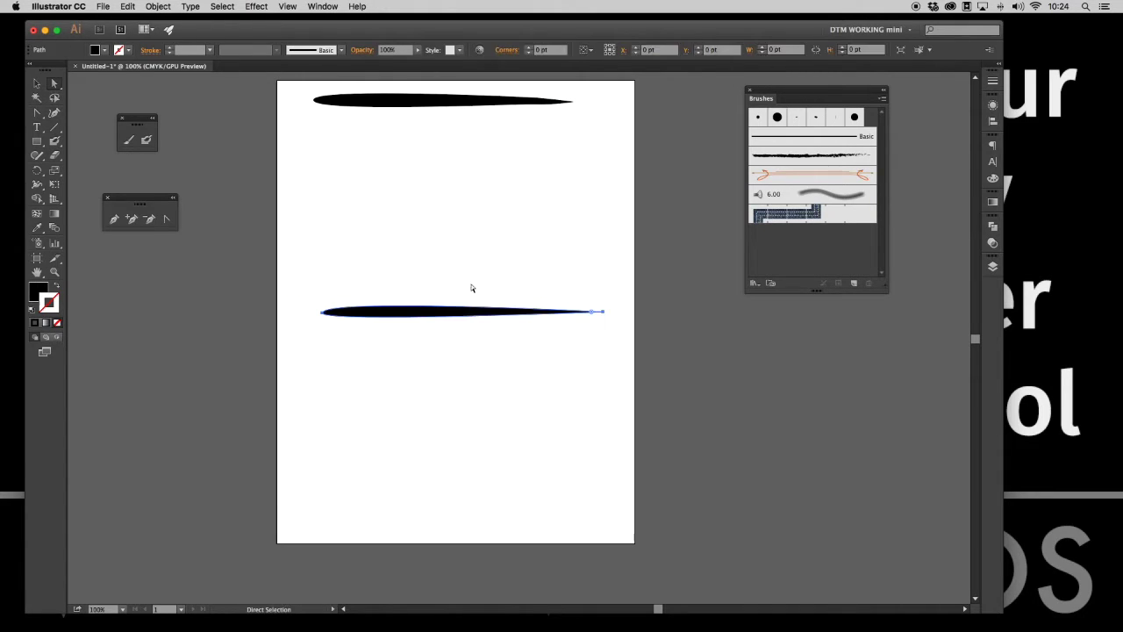
click(472, 291)
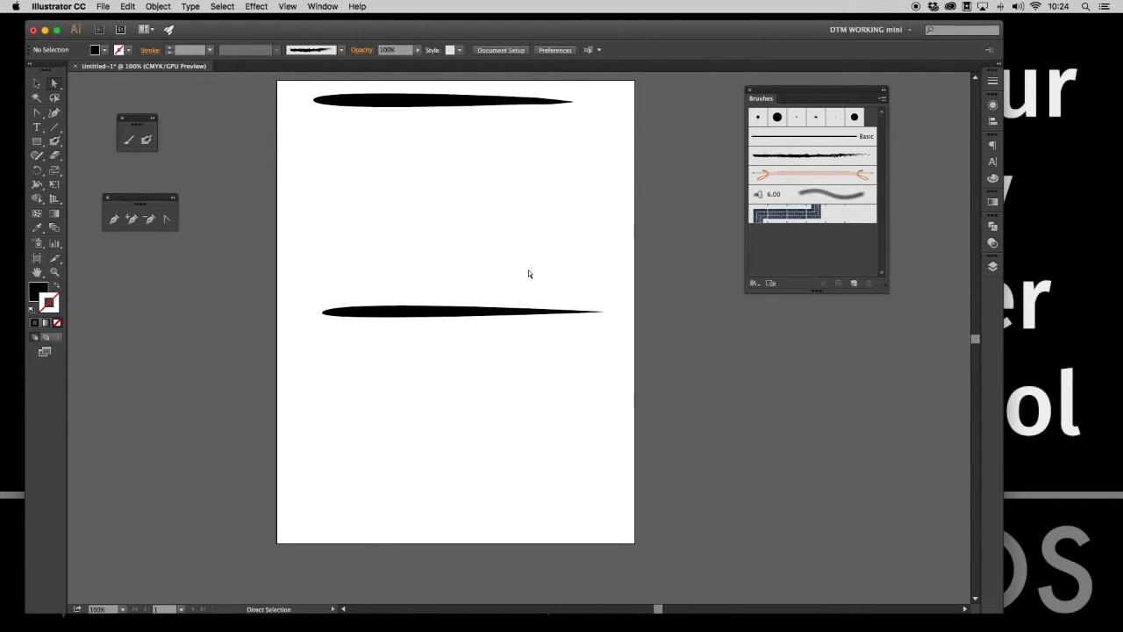
click(479, 312)
drag(301, 263, 693, 376)
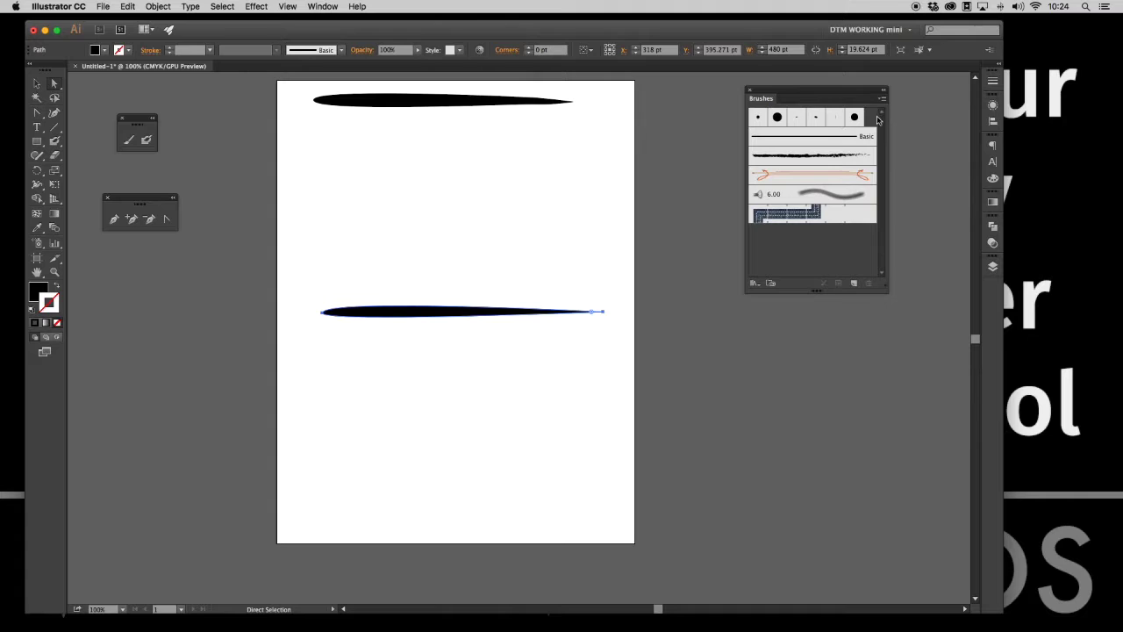
Shift the Brushes panel slightly left and check its flyout menu.
drag(807, 94, 744, 98)
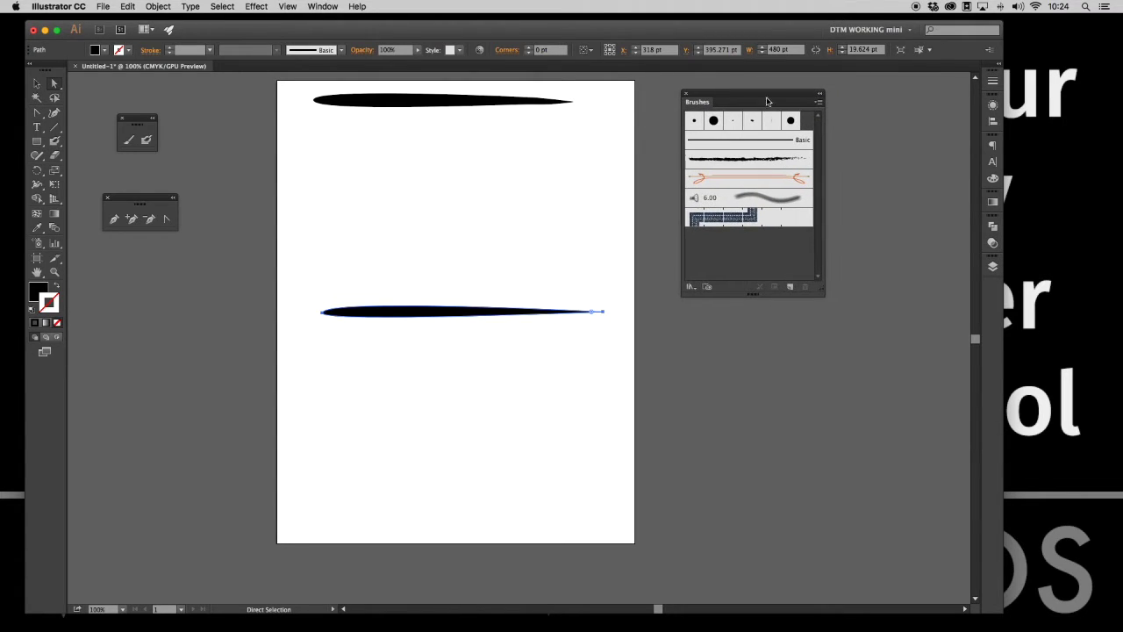
click(819, 103)
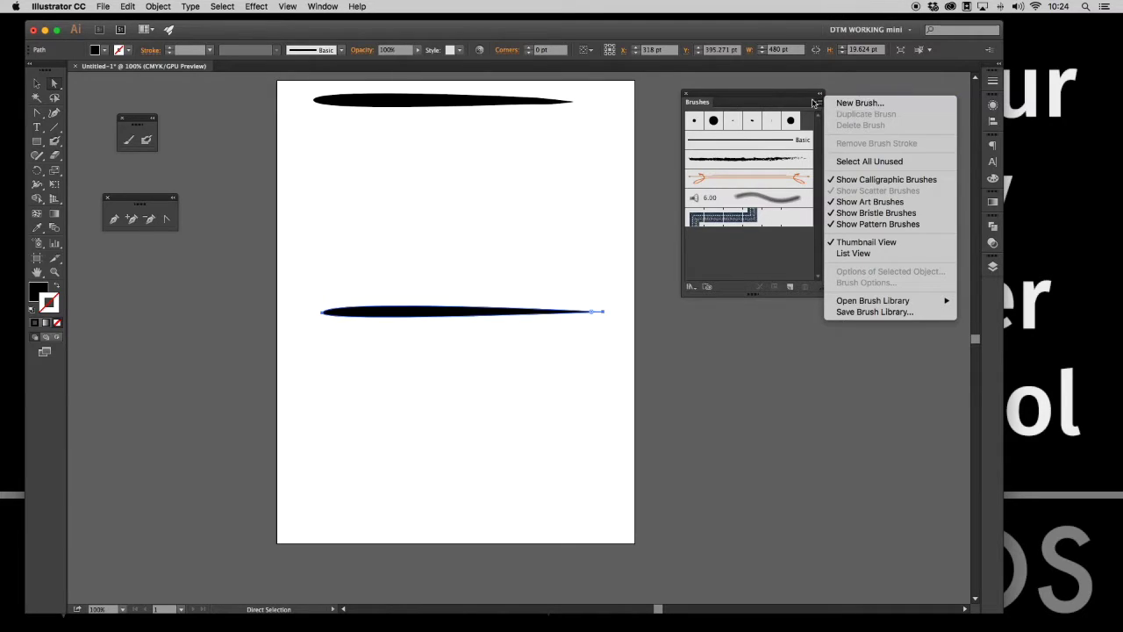
click(817, 103)
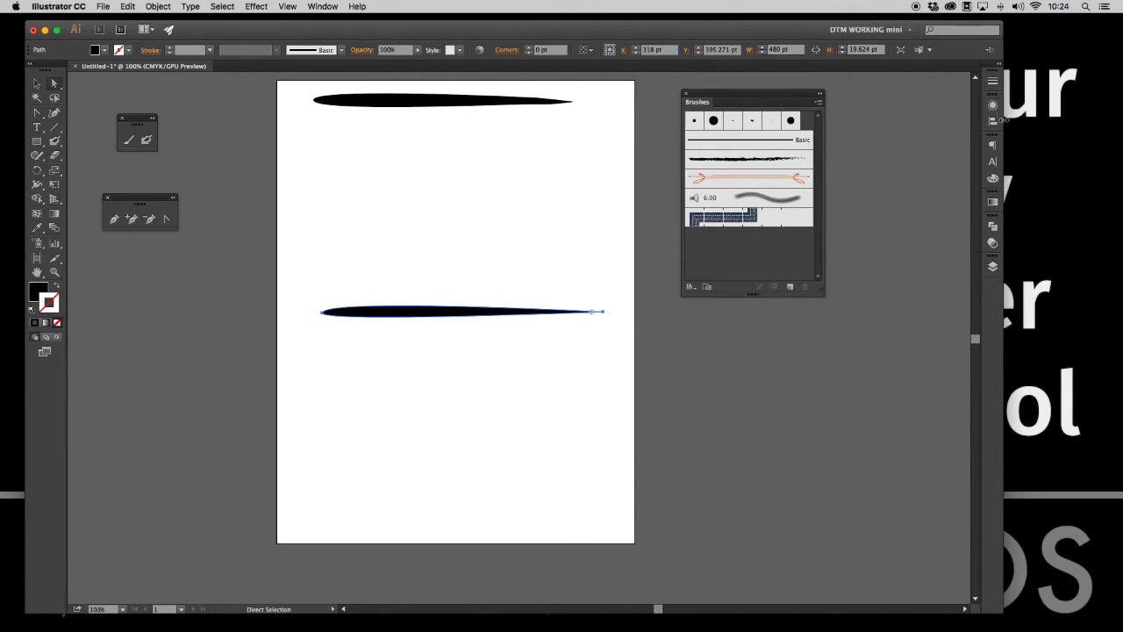
Briefly view the Align and Character panels, then open the Brushes panel menu.
click(993, 121)
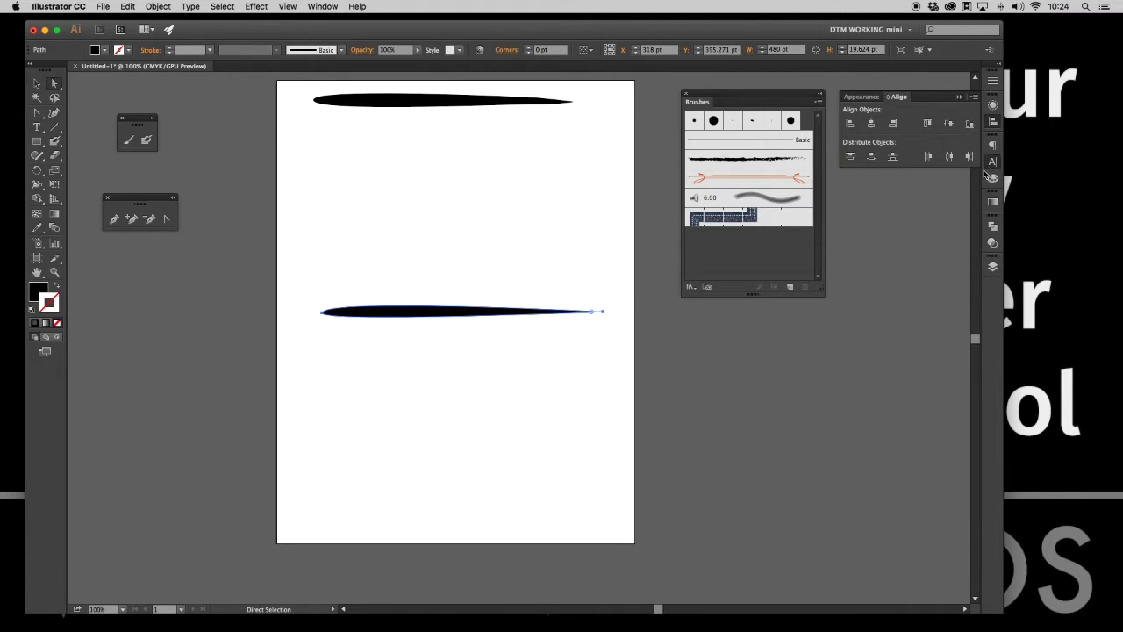
click(991, 163)
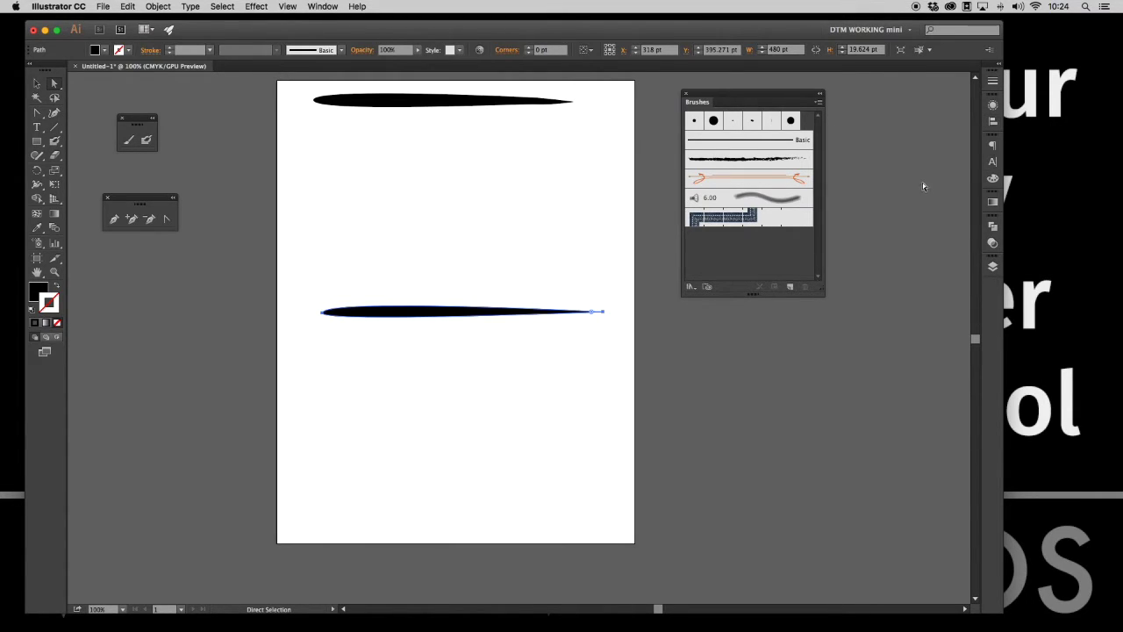
click(992, 161)
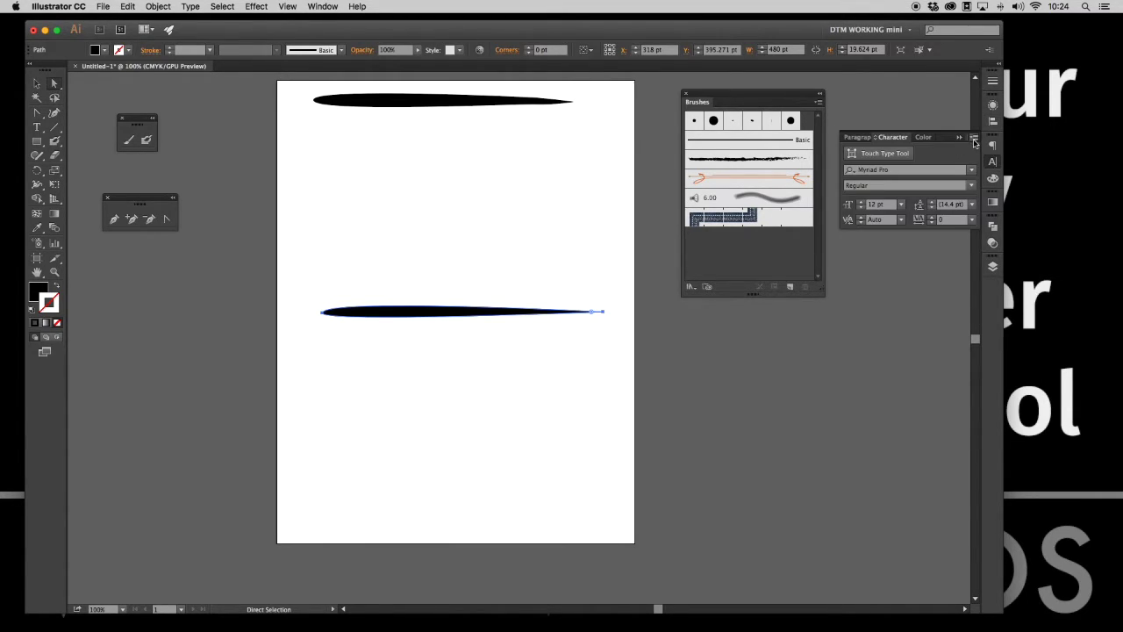
click(973, 137)
click(757, 100)
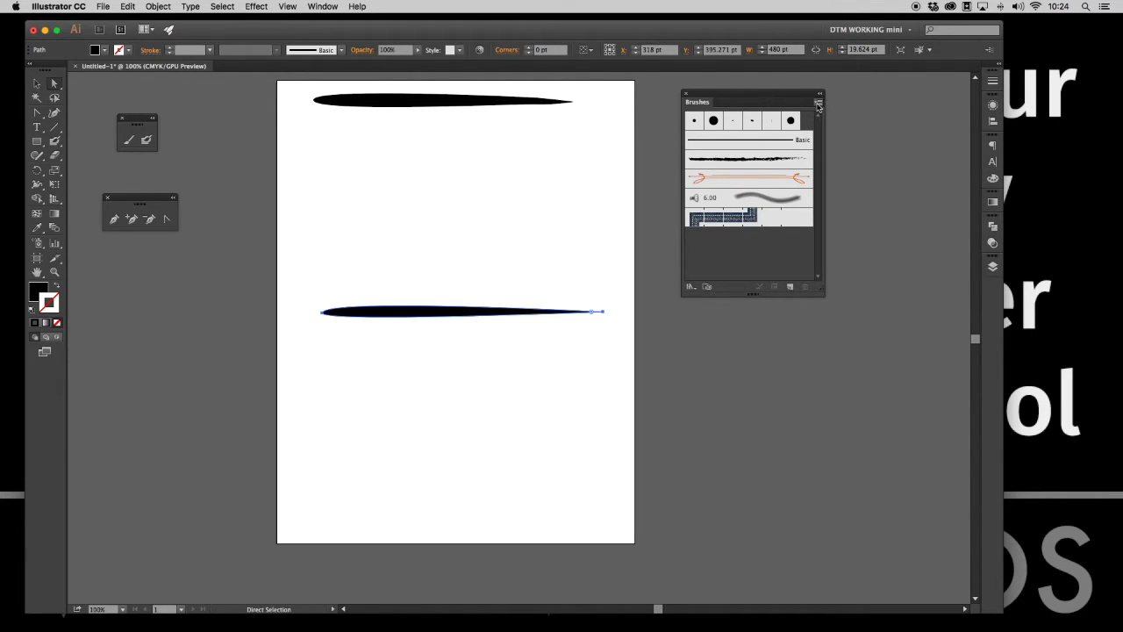
click(818, 102)
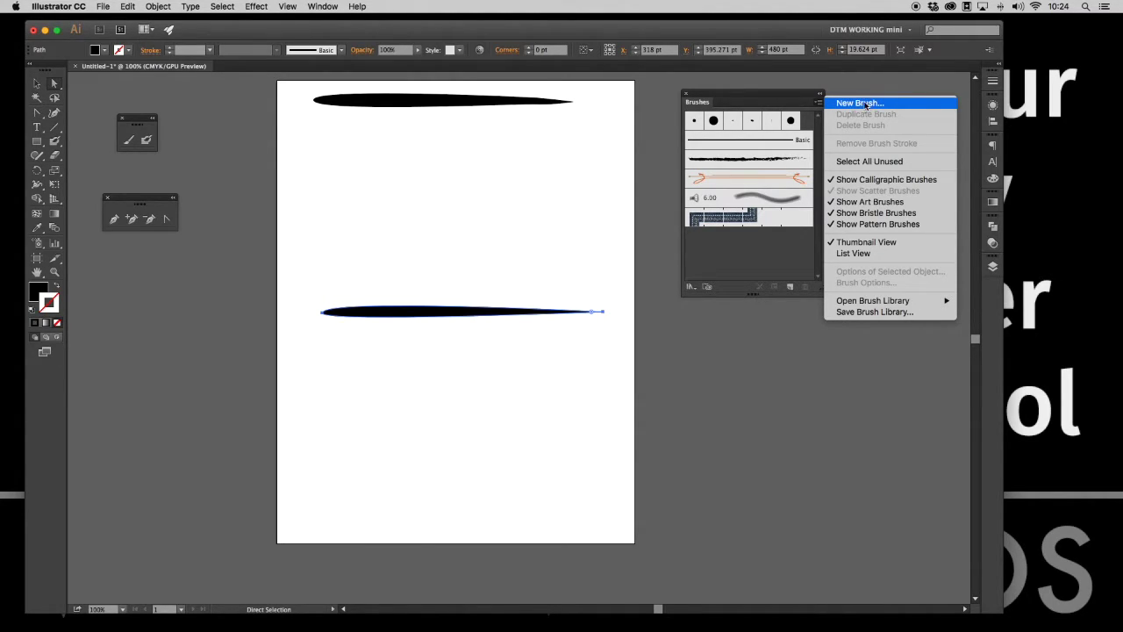
Create a new art brush named 'fat thin' with Tints colorization from the tapered shape.
click(864, 104)
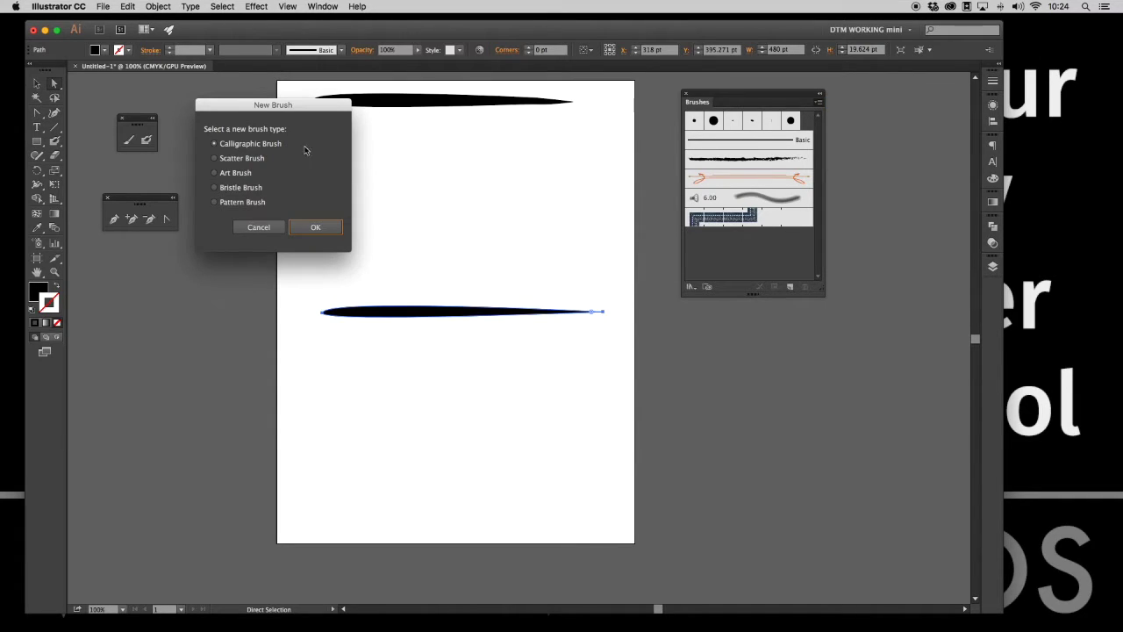
drag(315, 115, 488, 130)
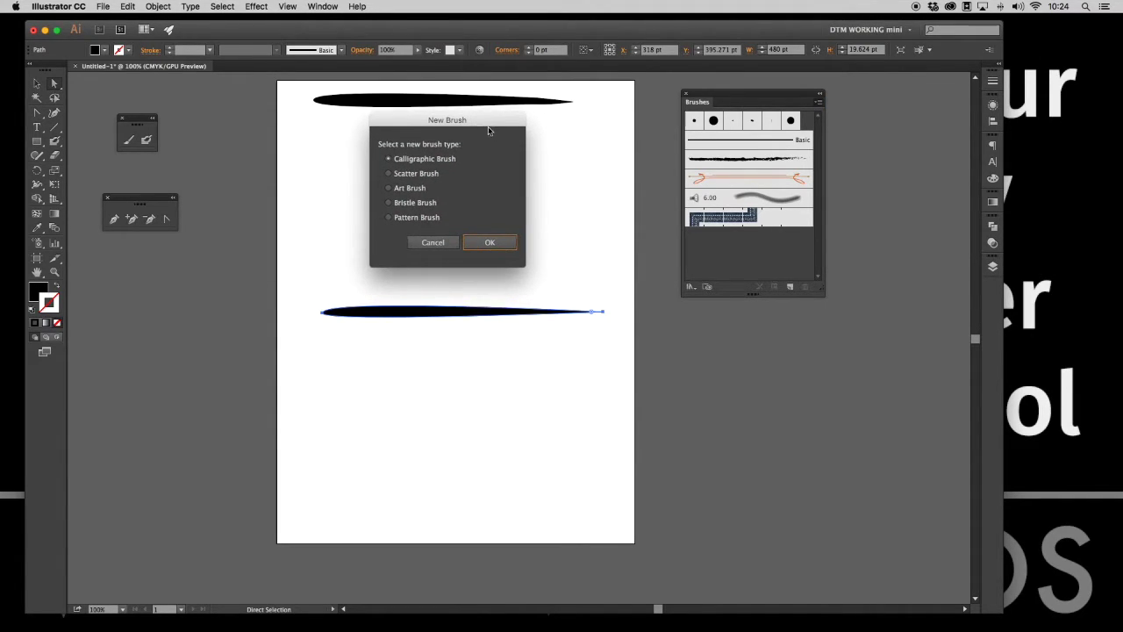
click(403, 191)
click(489, 243)
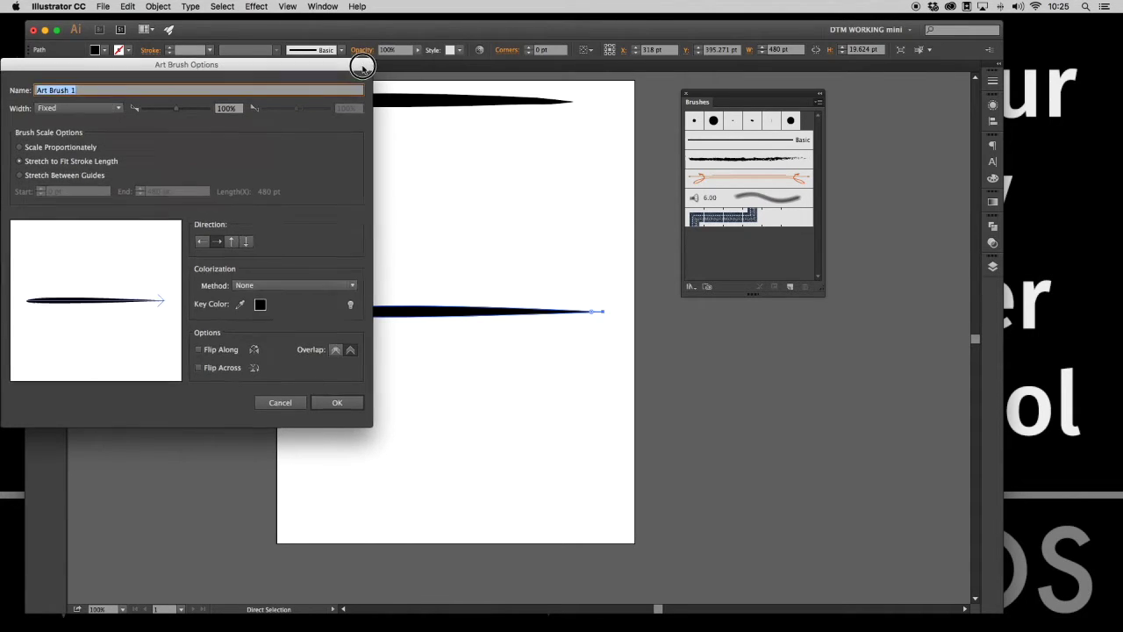
mouse_move(359, 66)
mouse_down()
mouse_move(658, 89)
mouse_move(639, 86)
mouse_up()
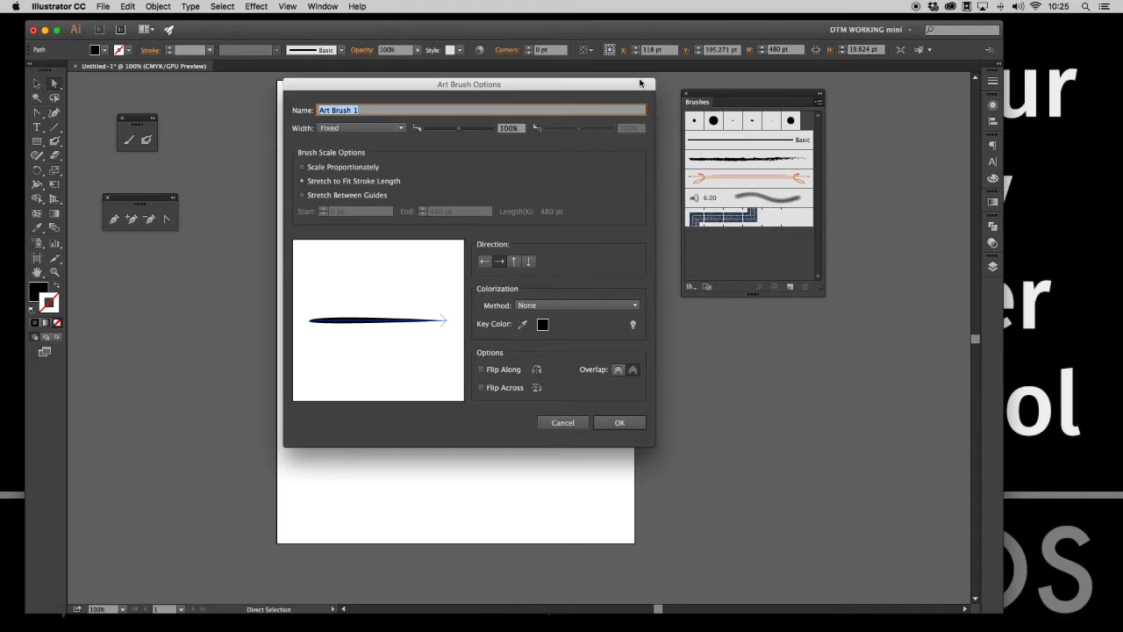
text(fat thin)
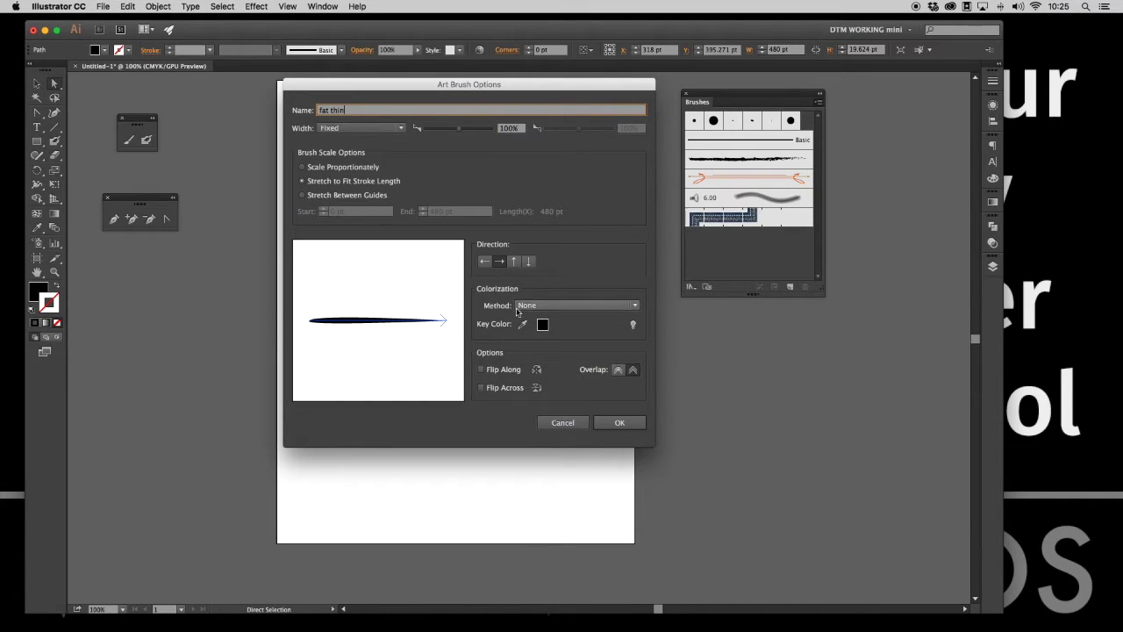
click(568, 305)
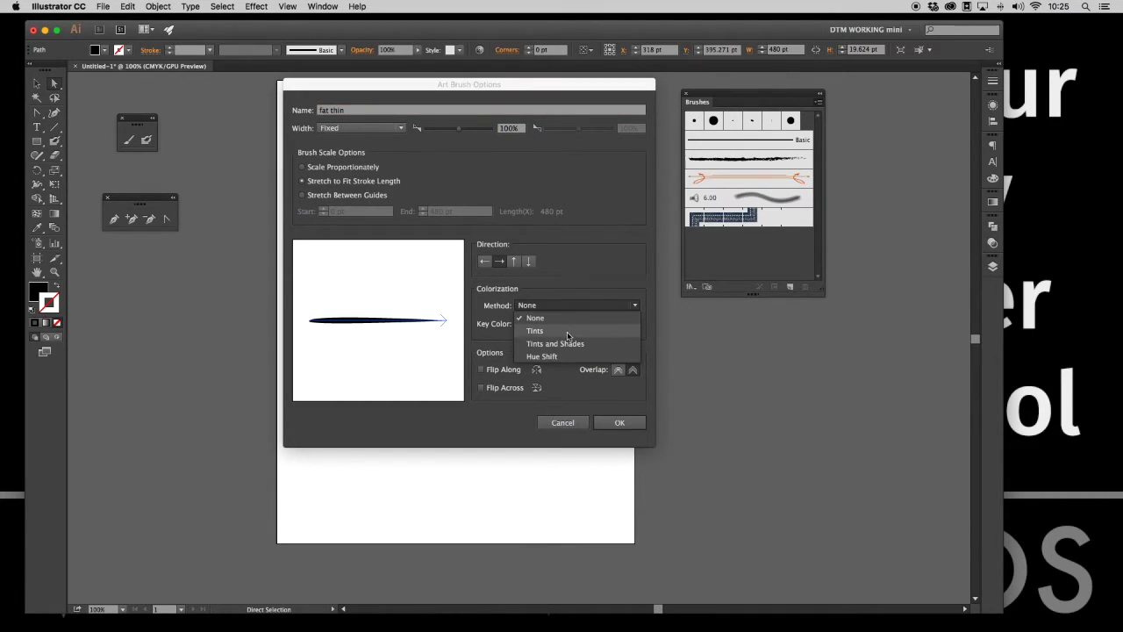
click(567, 332)
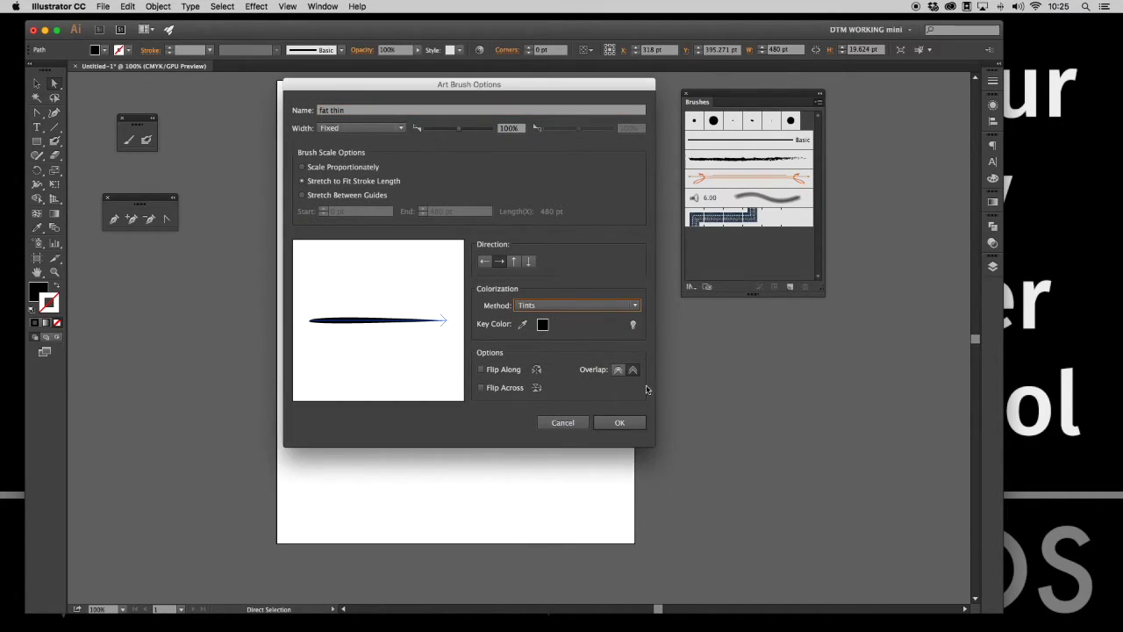
click(618, 423)
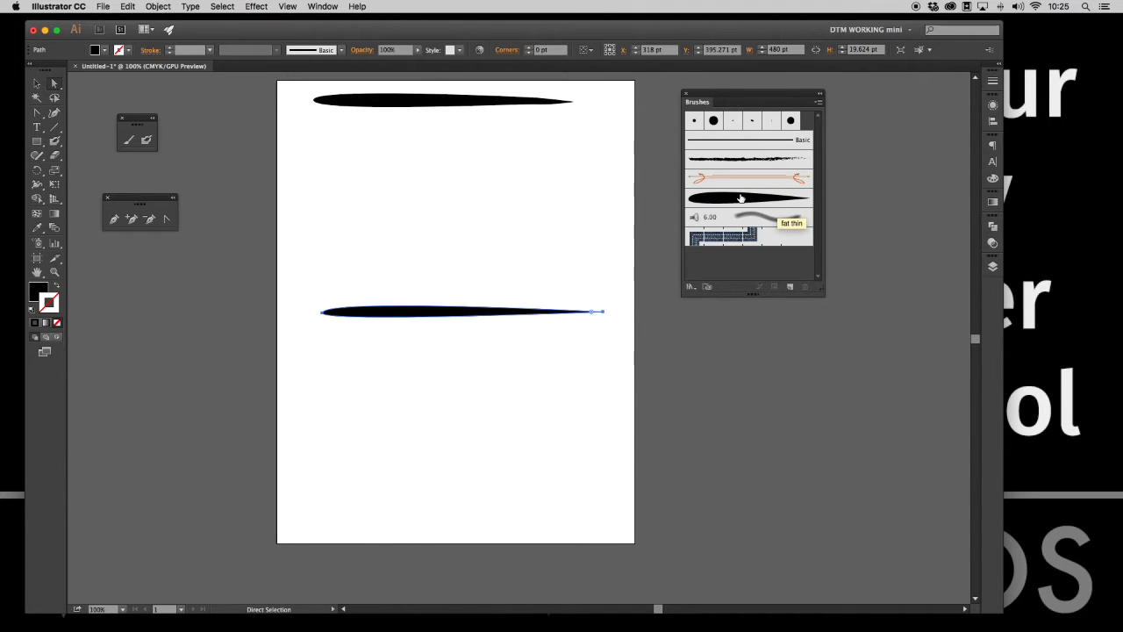
Deselect the line and choose the fat thin brush for painting.
click(595, 214)
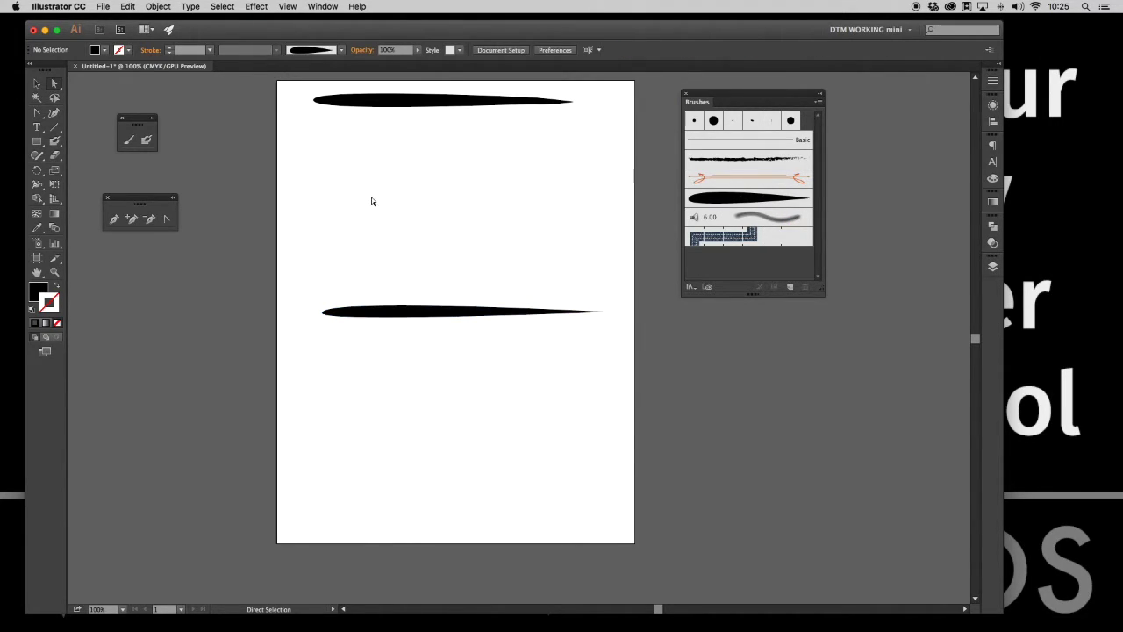
click(715, 198)
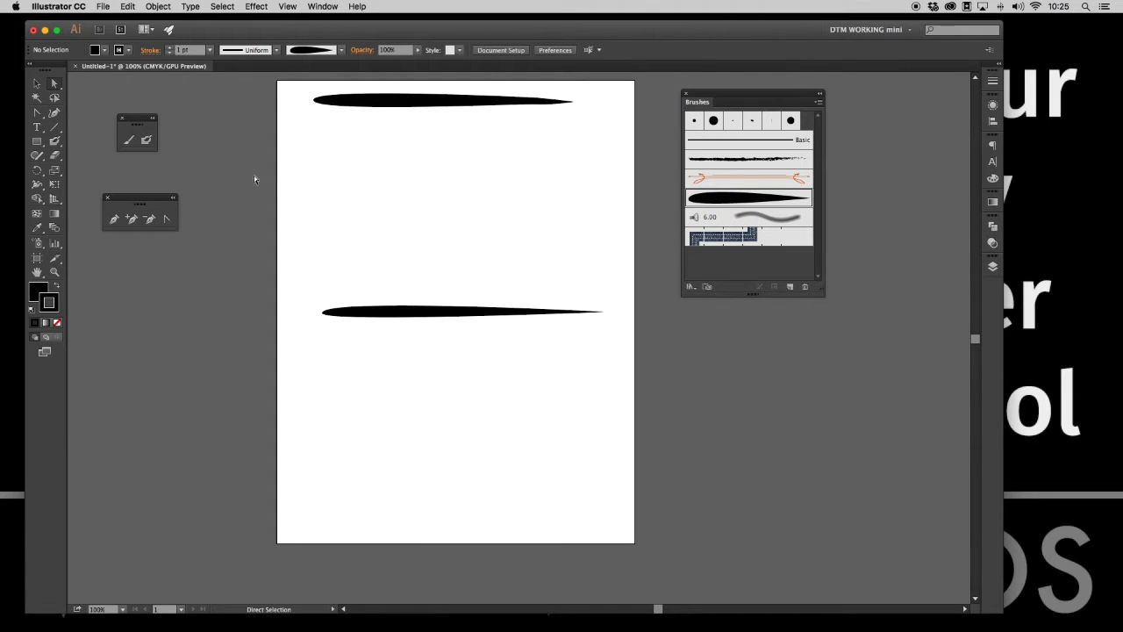
click(129, 141)
Paint four looping fat thin strokes forming a calligraphic swirl.
mouse_move(332, 250)
mouse_down()
mouse_move(358, 229)
mouse_move(565, 201)
mouse_up()
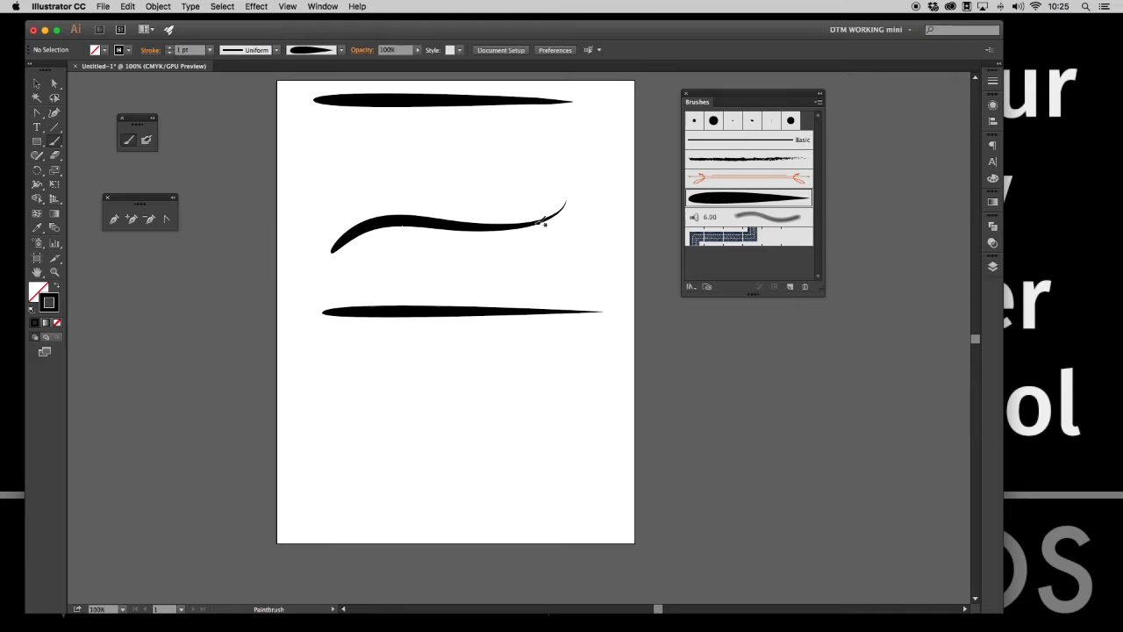
mouse_move(353, 238)
mouse_down()
mouse_move(371, 254)
mouse_move(453, 233)
mouse_up()
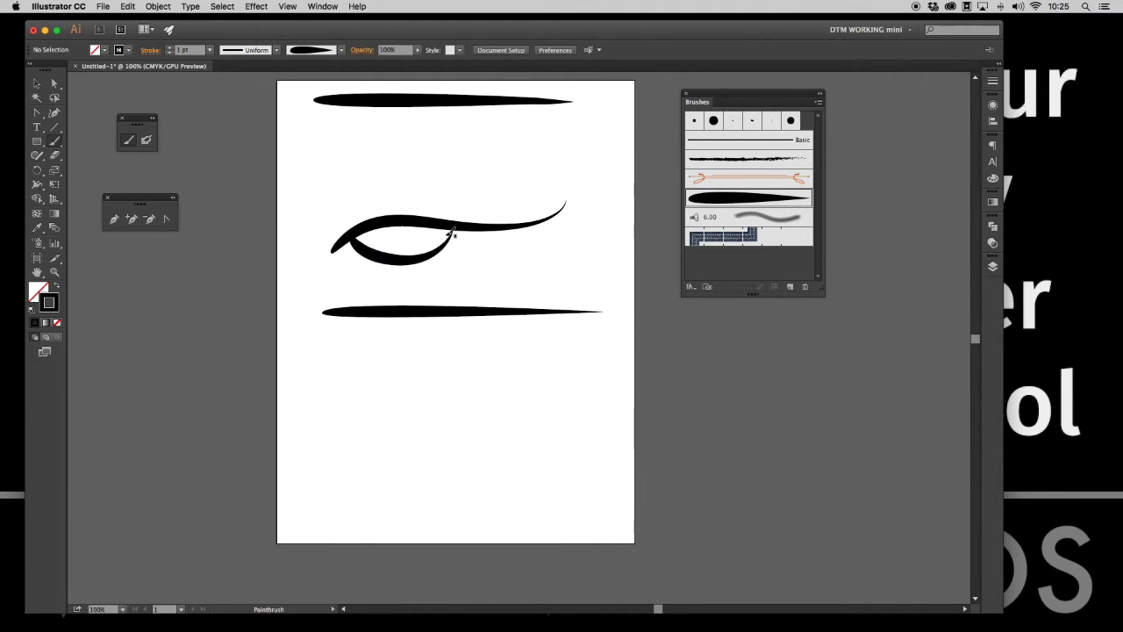
mouse_move(452, 287)
mouse_down()
mouse_move(446, 268)
mouse_move(410, 257)
mouse_up()
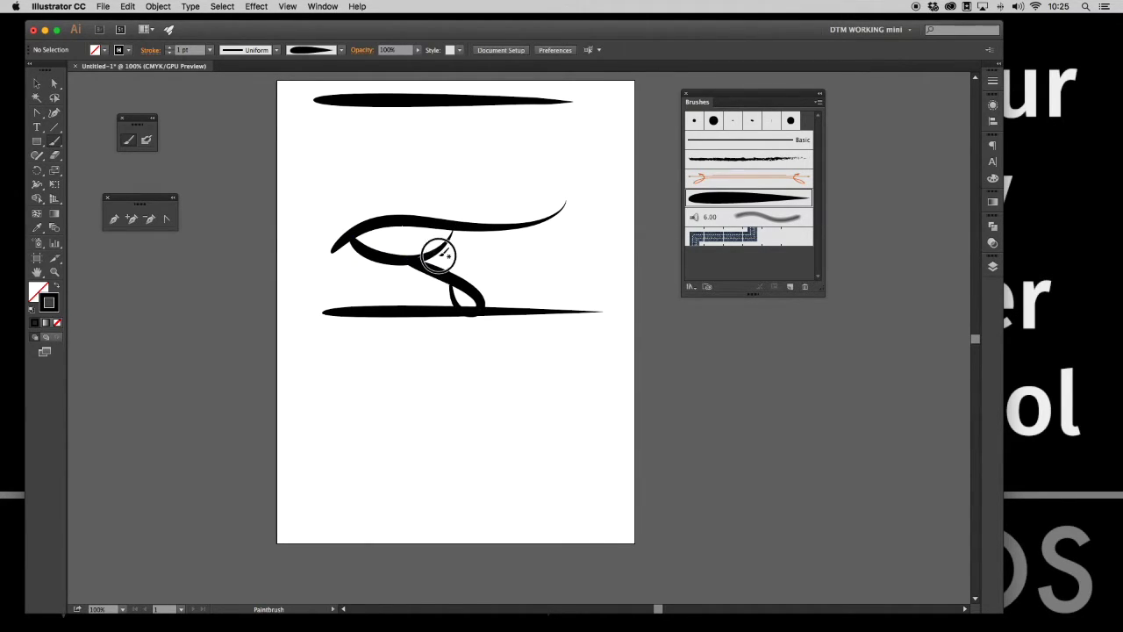
mouse_move(526, 265)
mouse_down()
mouse_move(419, 263)
mouse_move(413, 252)
mouse_move(441, 279)
mouse_up()
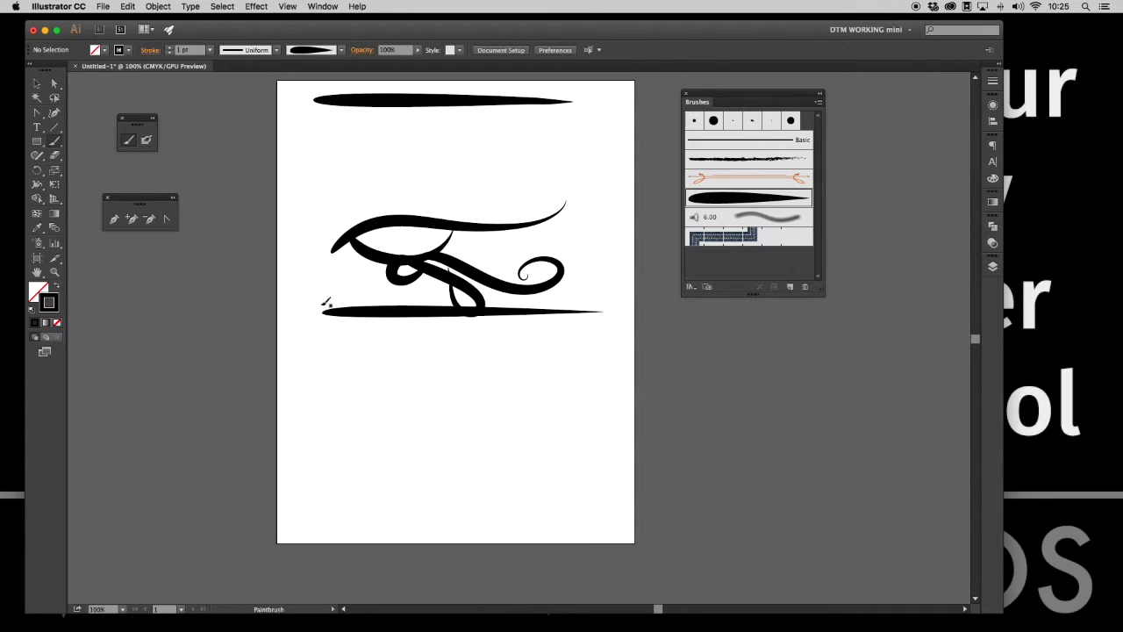
Direct-select the bottom straight tapered stroke and delete it.
click(37, 83)
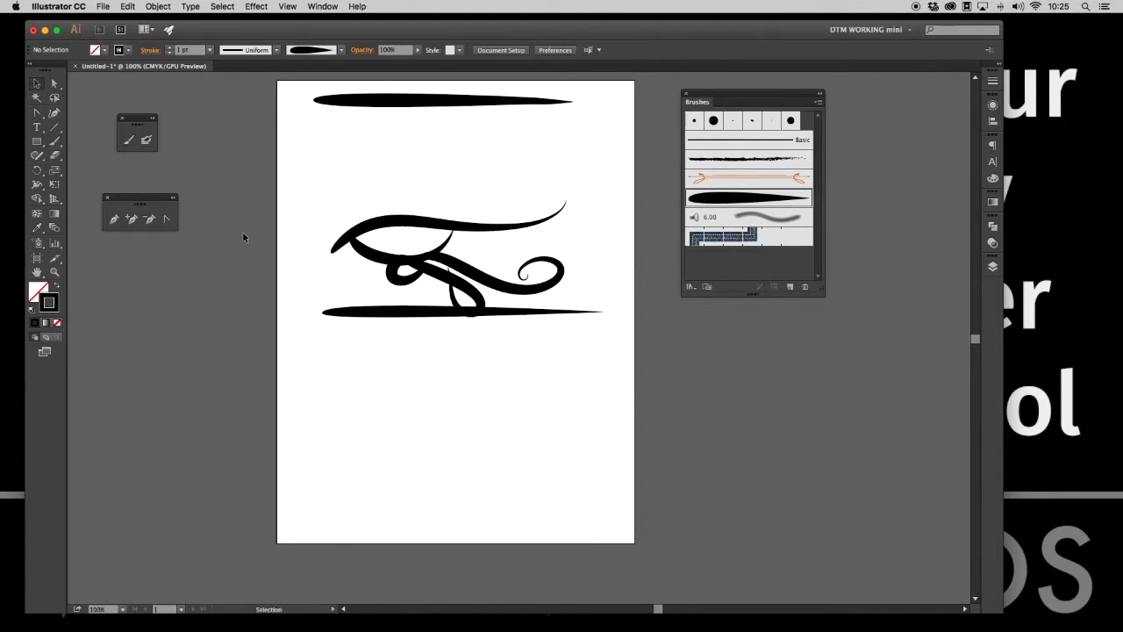
click(54, 84)
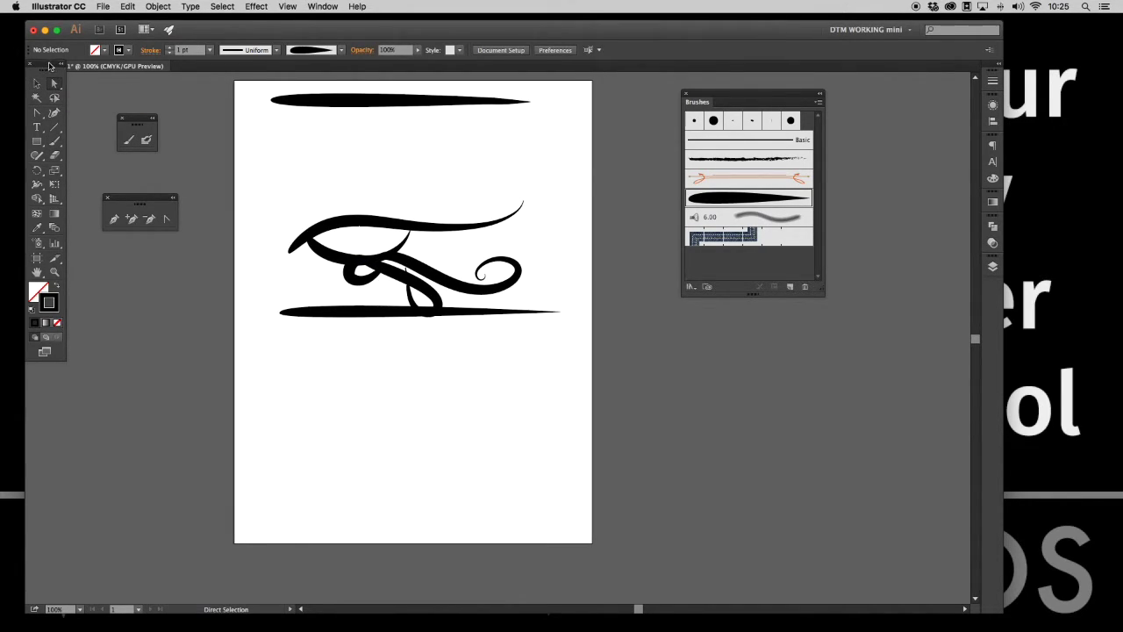
drag(50, 66, 35, 66)
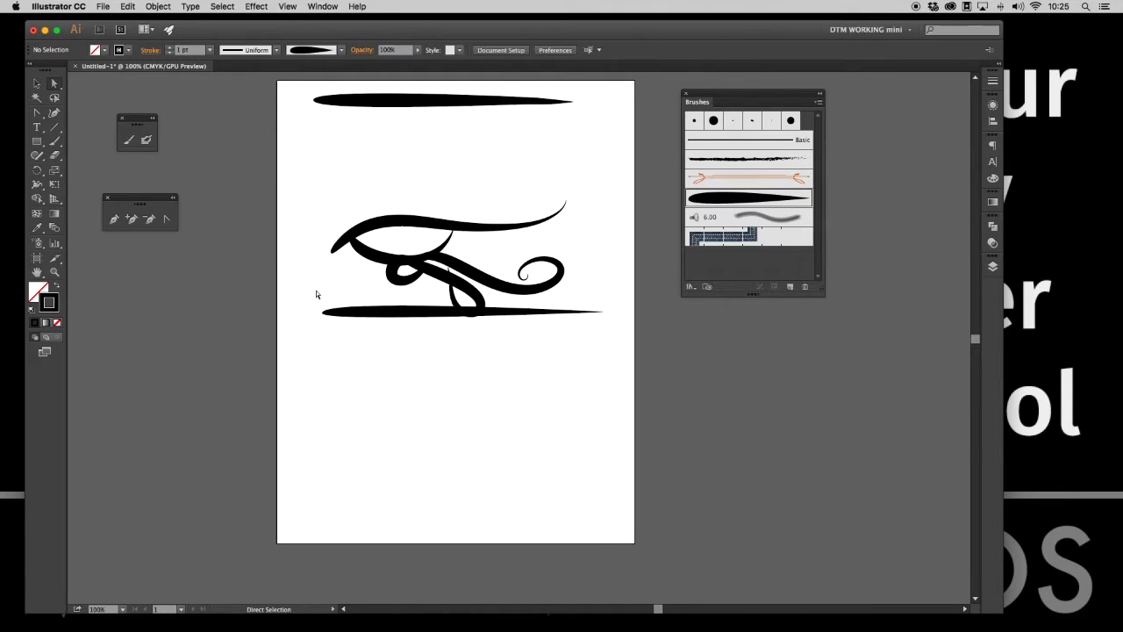
drag(316, 294, 374, 345)
click(381, 312)
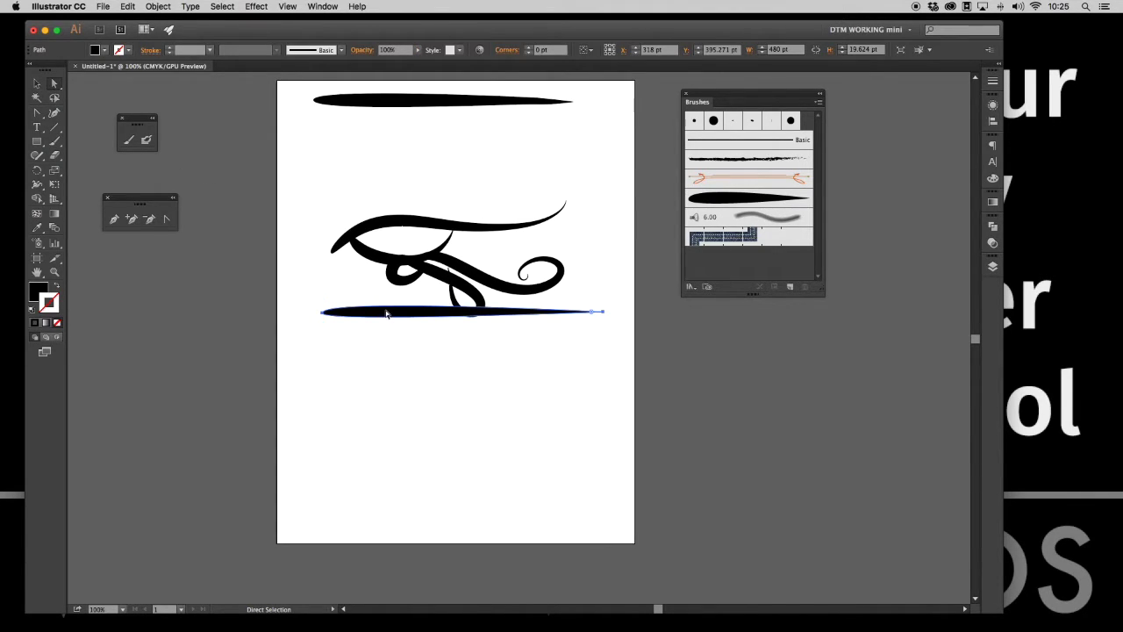
key(Delete)
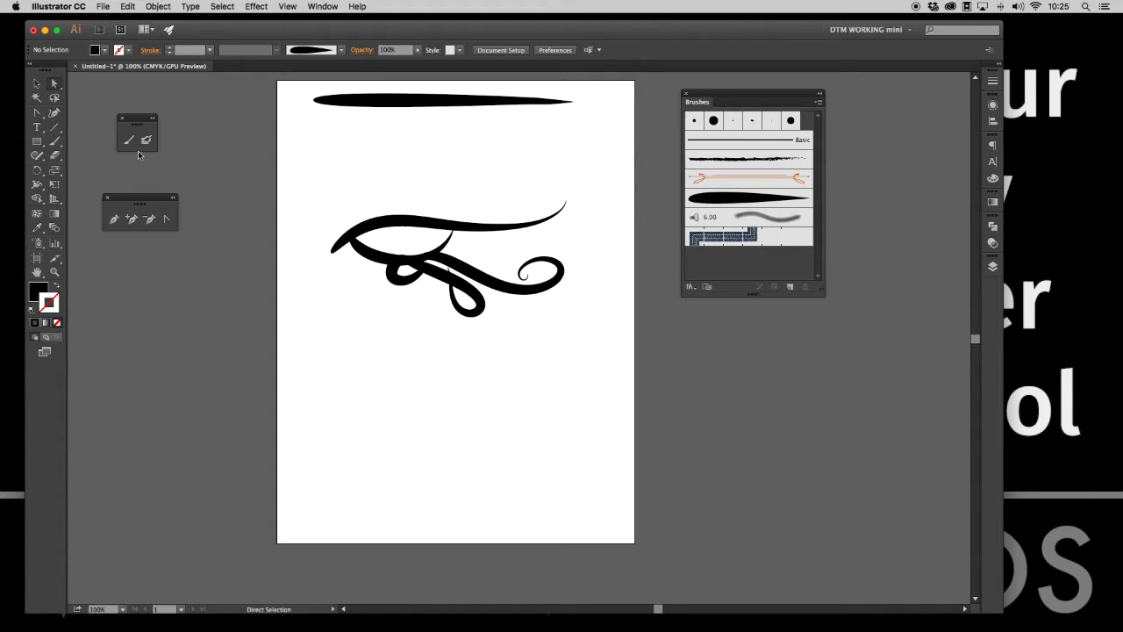
Add a small curve inside the swirl's eye and an arc above, then select all swirl paths.
drag(292, 229, 347, 286)
click(270, 266)
click(129, 139)
mouse_move(376, 219)
mouse_down()
mouse_move(432, 249)
mouse_move(441, 230)
mouse_up()
key(super+z)
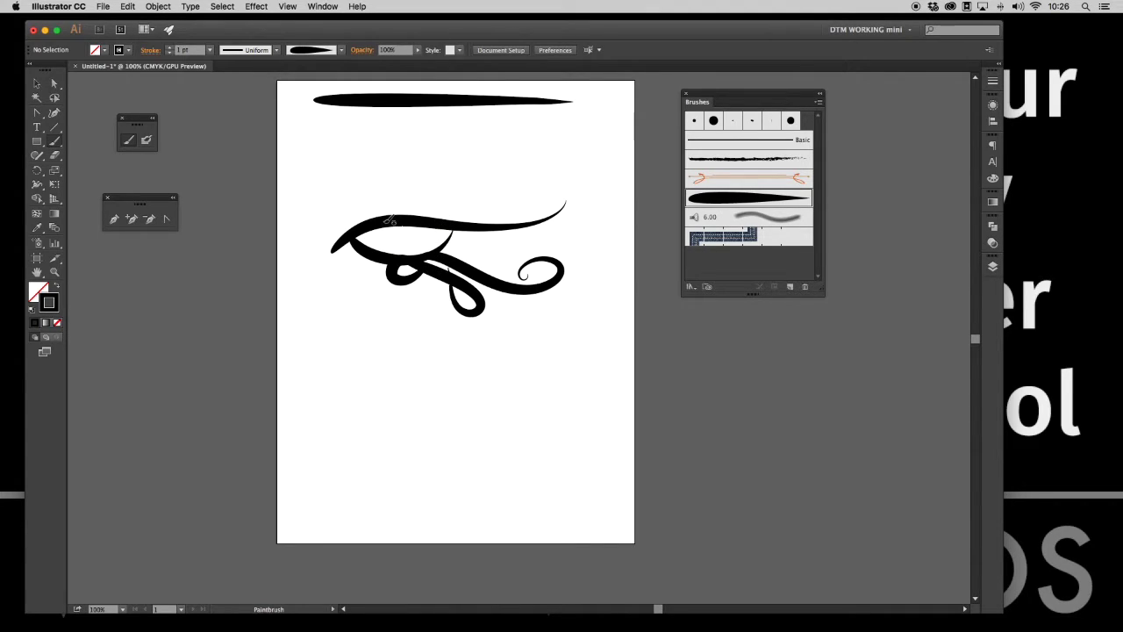
drag(379, 226, 430, 224)
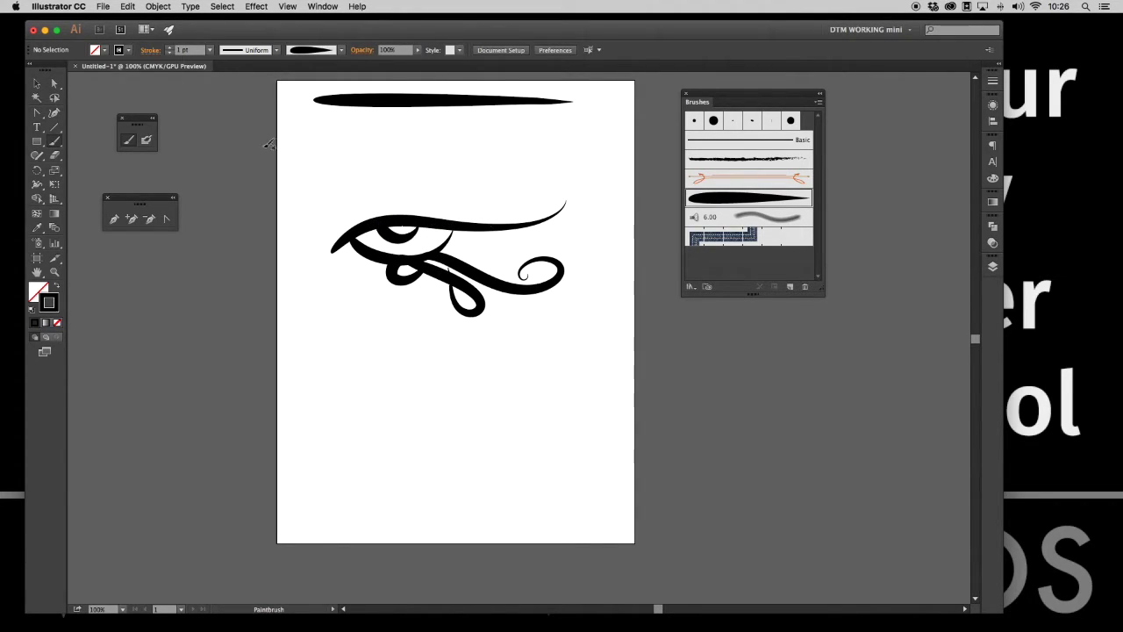
mouse_move(319, 235)
mouse_down()
mouse_move(406, 178)
mouse_move(489, 196)
mouse_move(559, 158)
mouse_up()
click(55, 83)
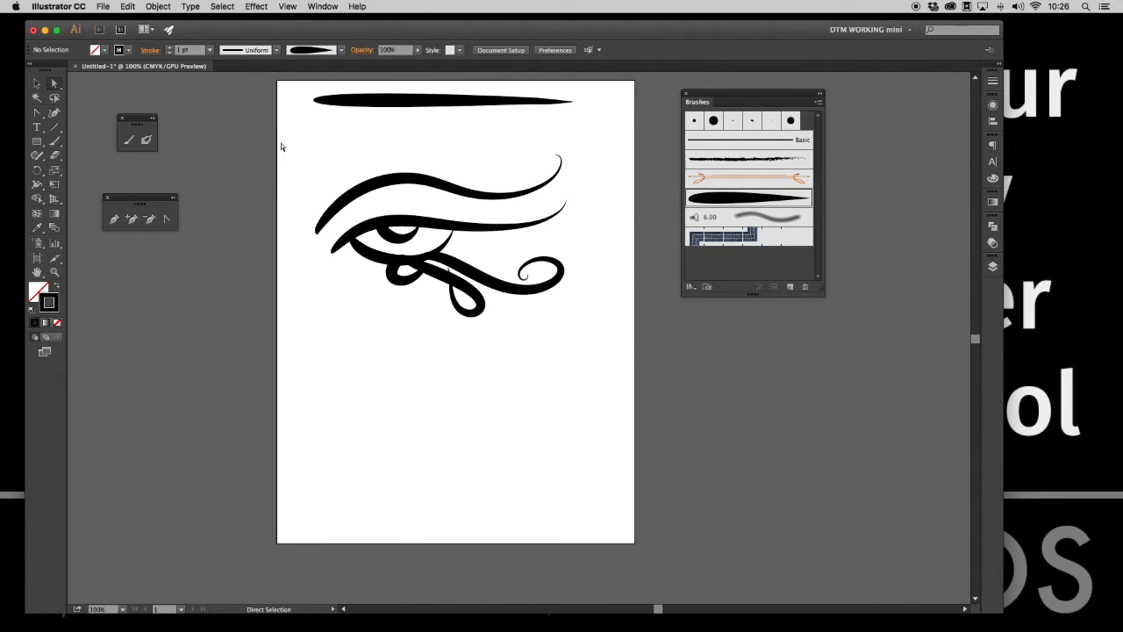
drag(281, 143, 594, 400)
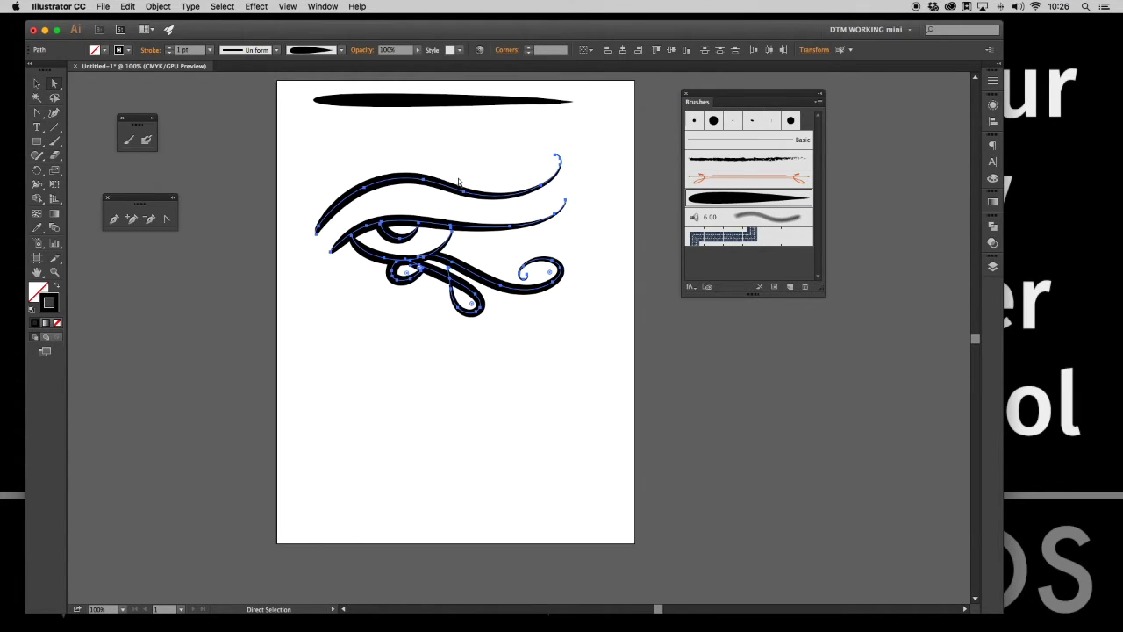
Set the swirl's stroke weight to 0.5 pt.
click(992, 80)
click(932, 88)
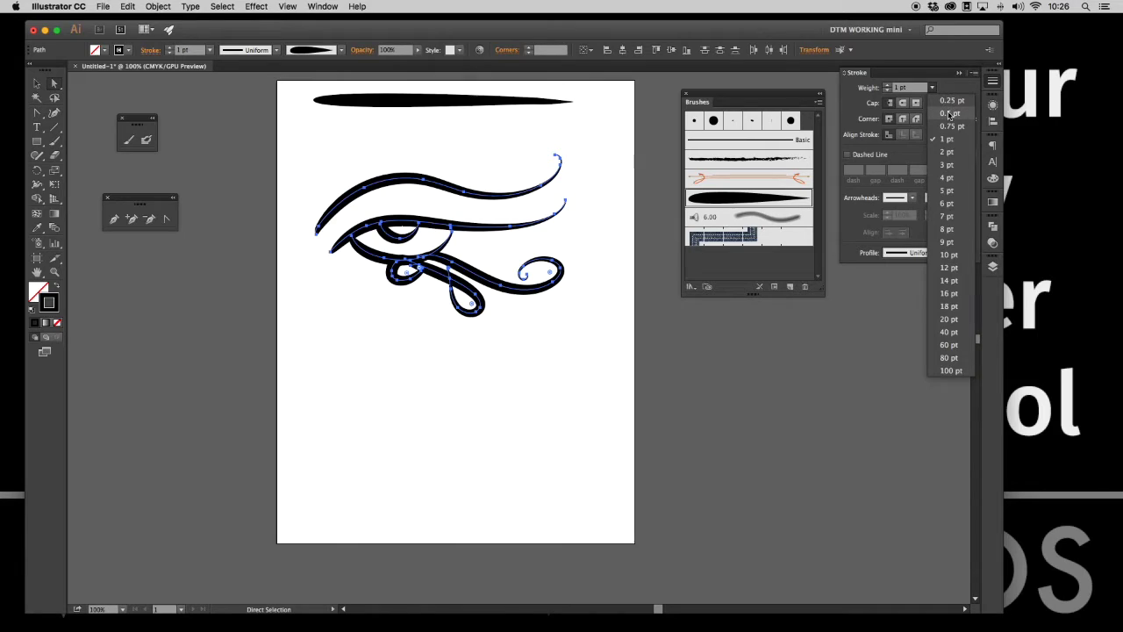
click(949, 113)
Reselect all swirl paths and drag them down to the artboard's bottom edge.
click(607, 390)
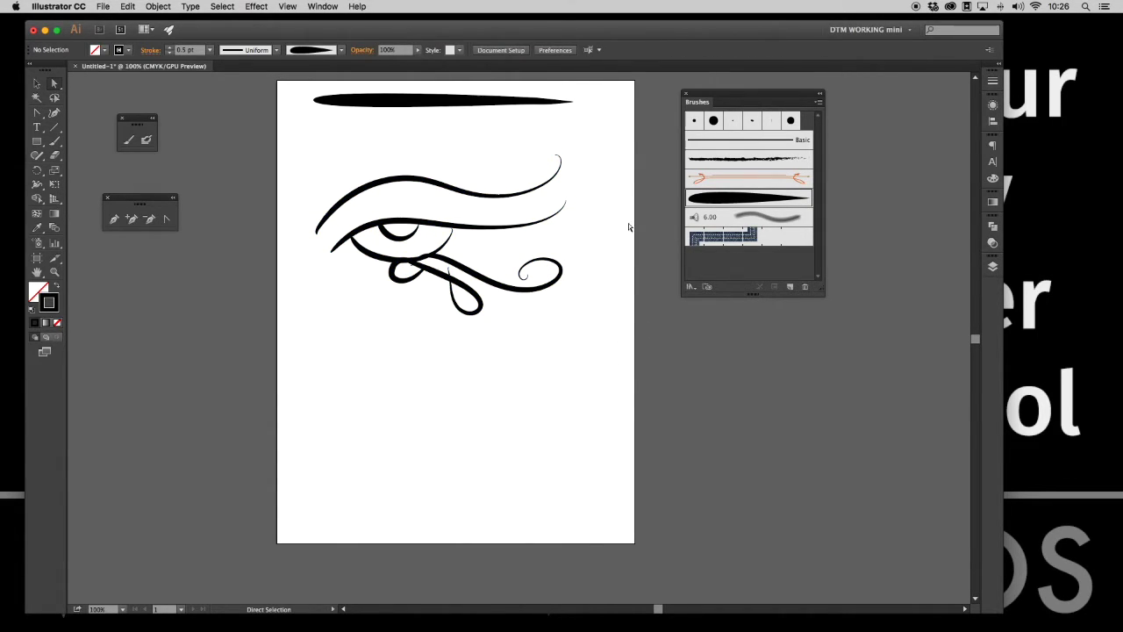
drag(347, 168, 427, 225)
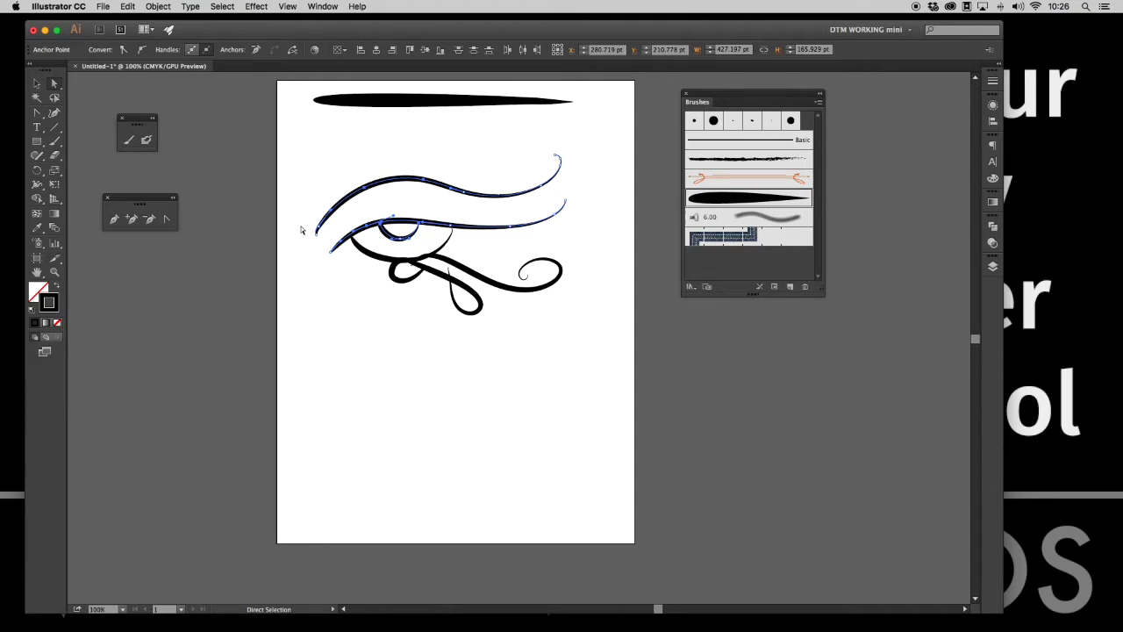
drag(303, 316, 441, 354)
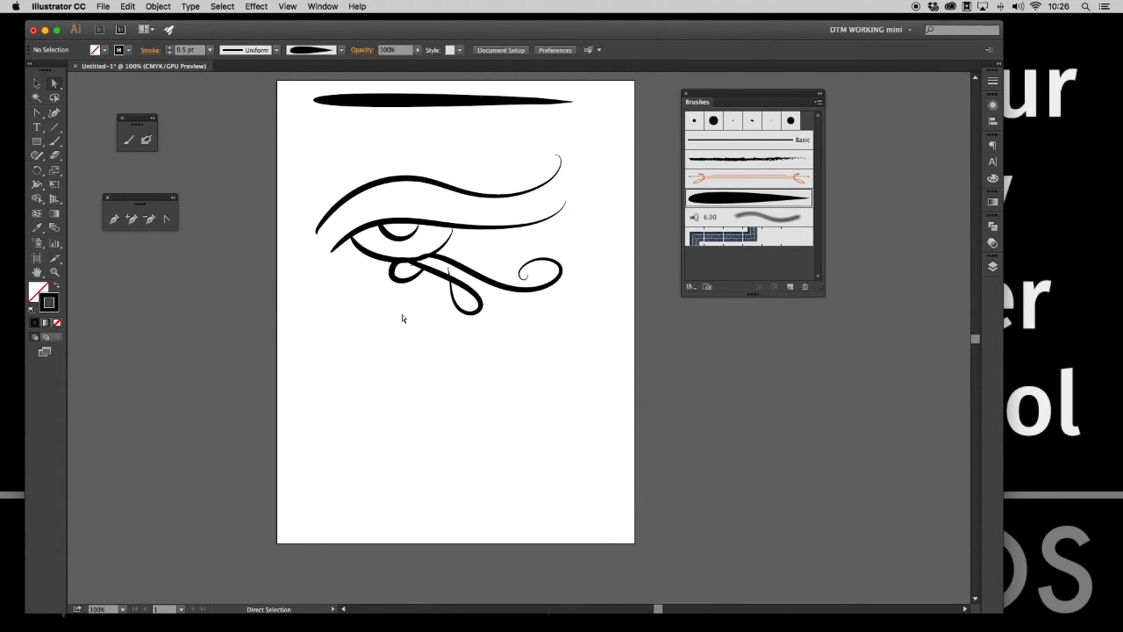
click(462, 178)
drag(424, 207, 425, 208)
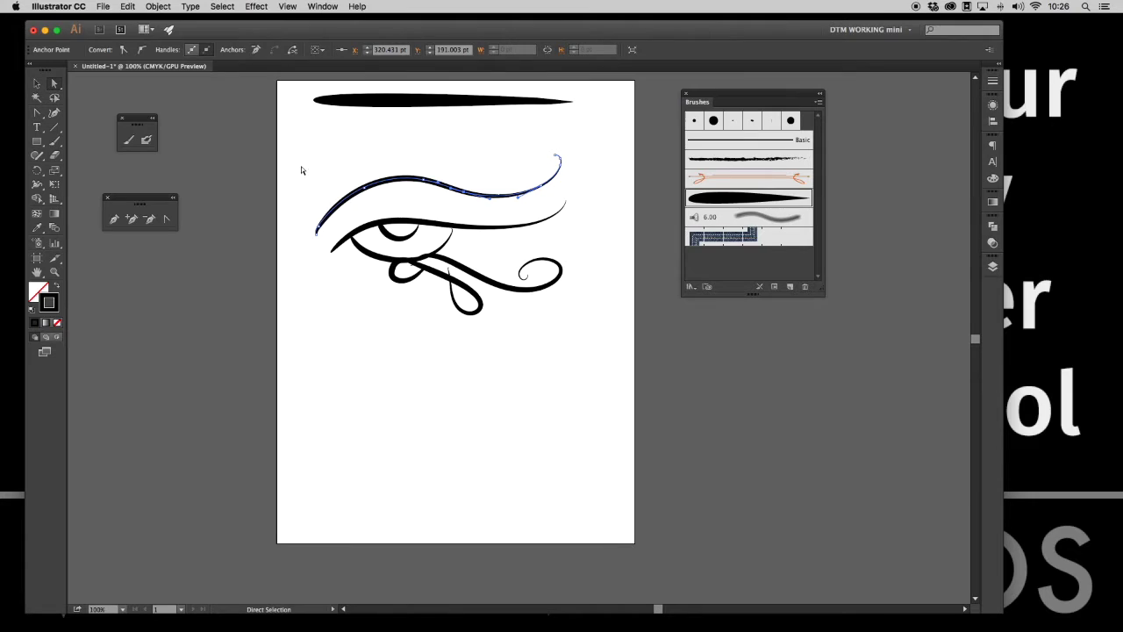
drag(293, 147, 637, 385)
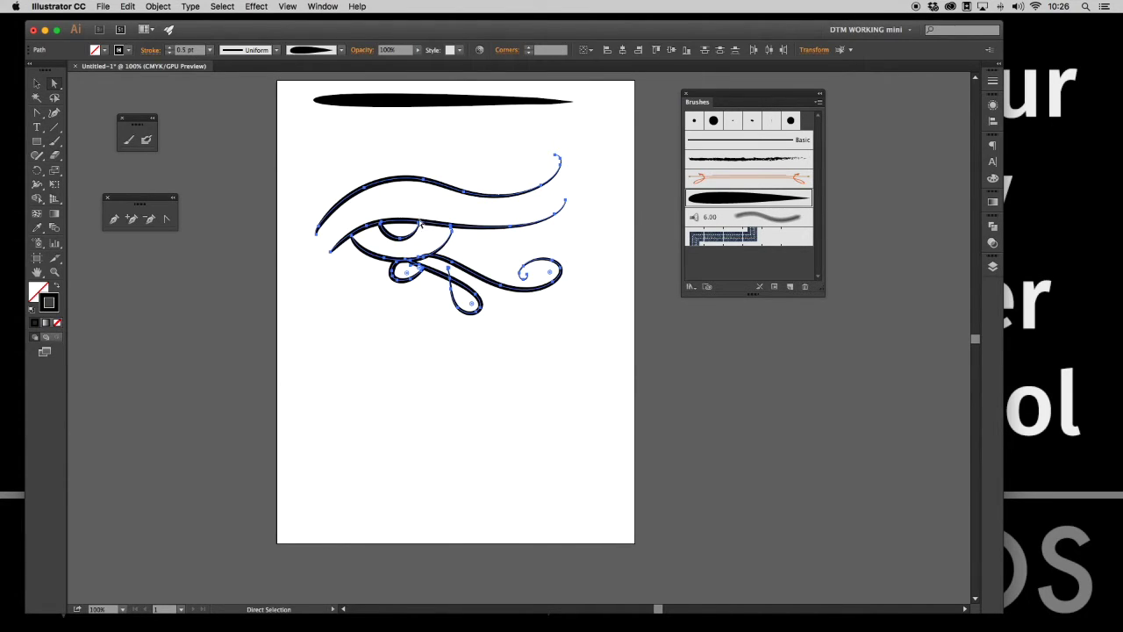
drag(421, 223, 419, 453)
Move the top tapered stroke down the page and nudge it up slightly.
click(443, 142)
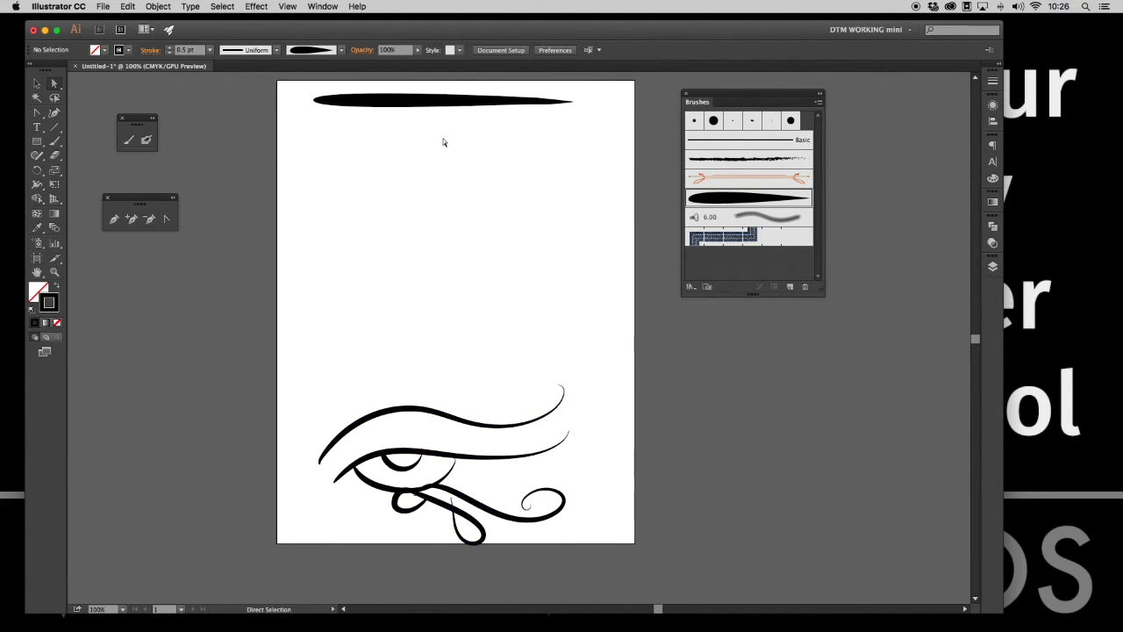
click(411, 107)
drag(408, 109, 420, 212)
key(a)
click(579, 217)
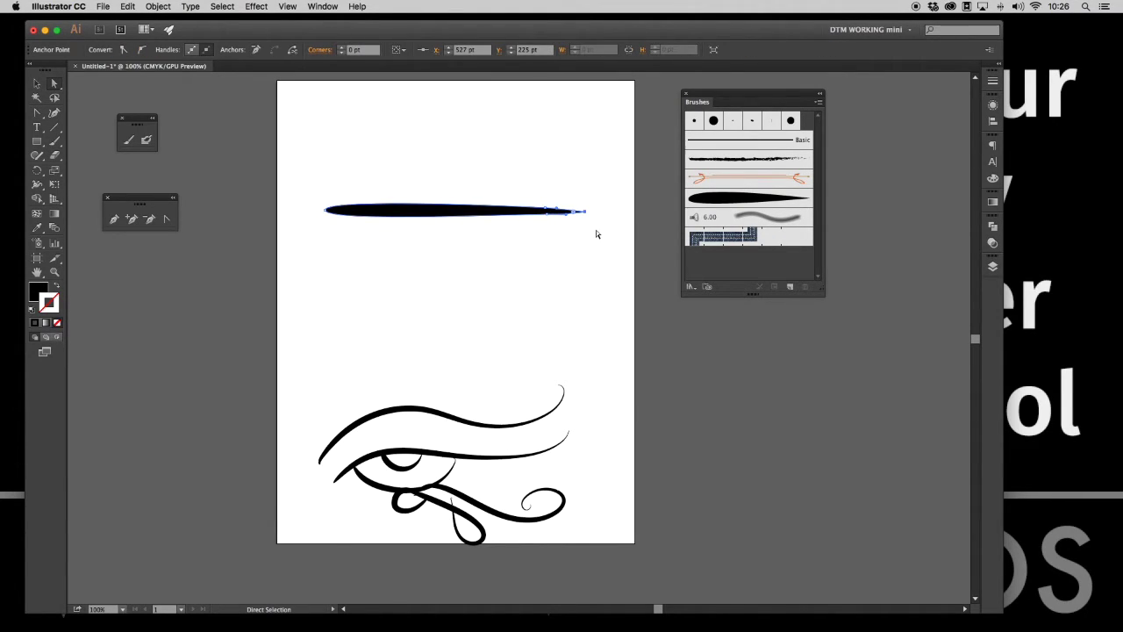
click(594, 195)
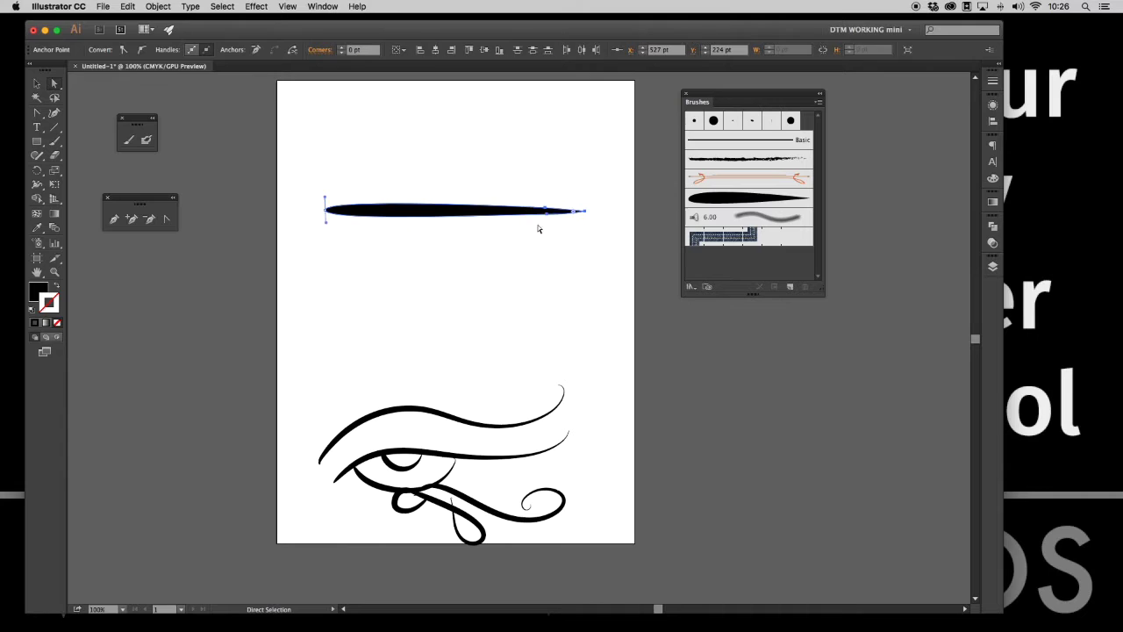
key(Up)
key(Up)
key(Up)
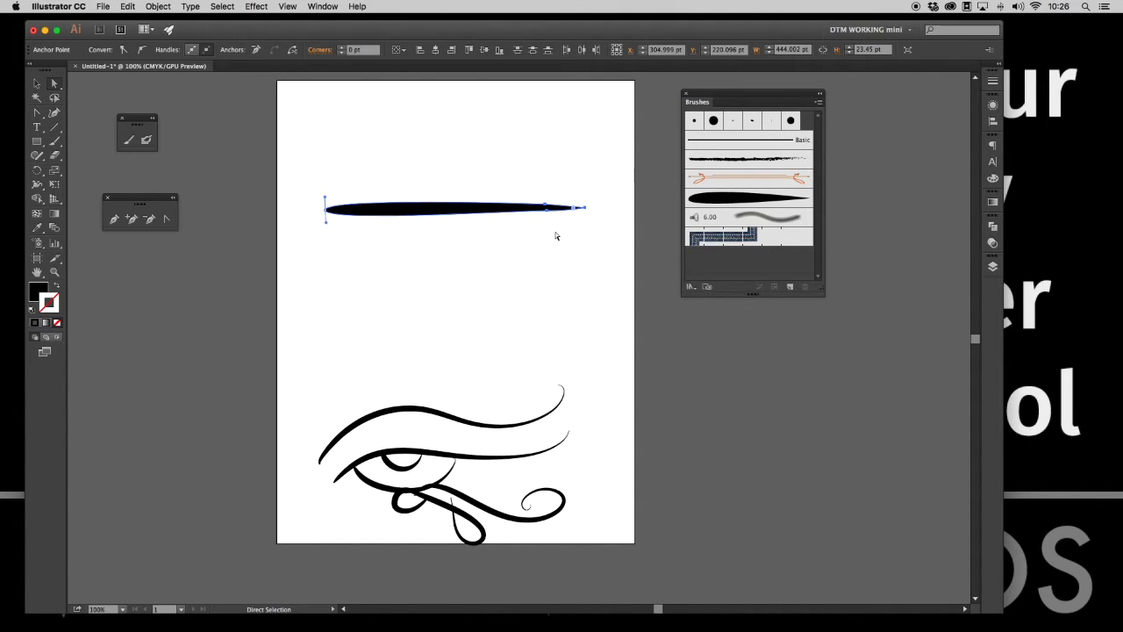
scroll(565, 187, up, 5)
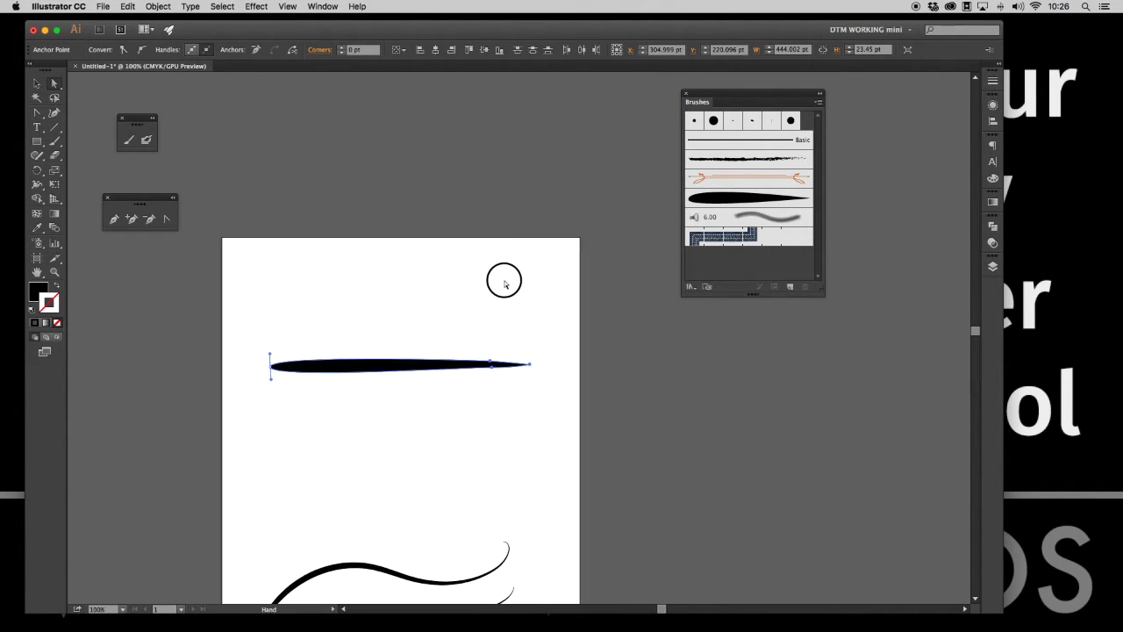
mouse_move(396, 367)
mouse_down()
mouse_move(384, 349)
mouse_move(386, 258)
mouse_move(374, 235)
mouse_up()
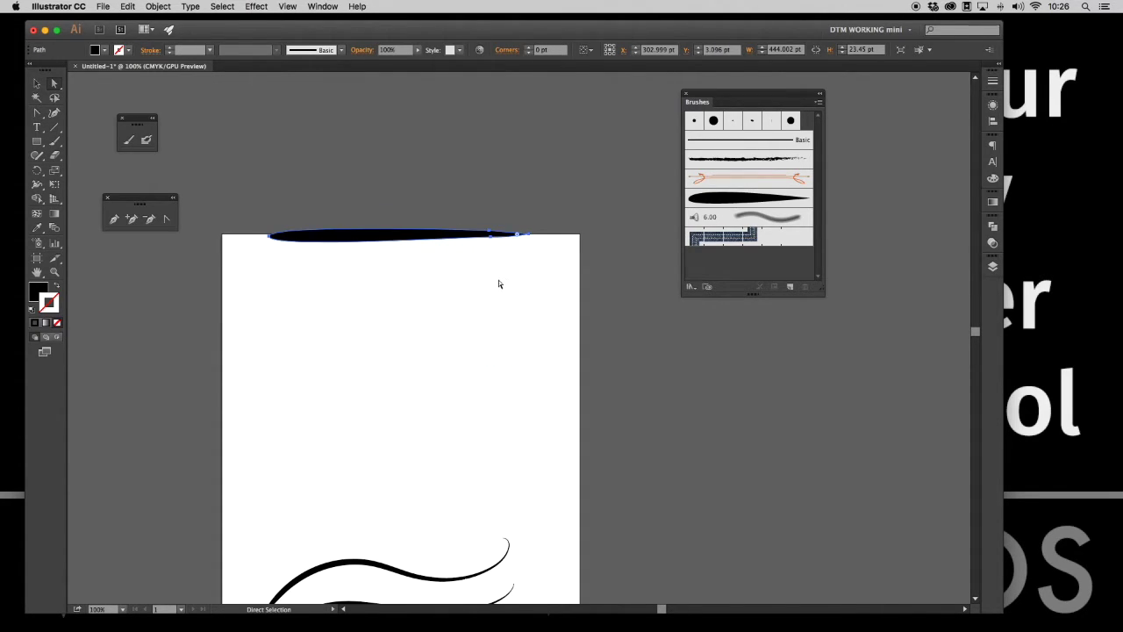
key(Up)
Convert the tapered stroke's left end anchor into a sharp corner point.
click(268, 234)
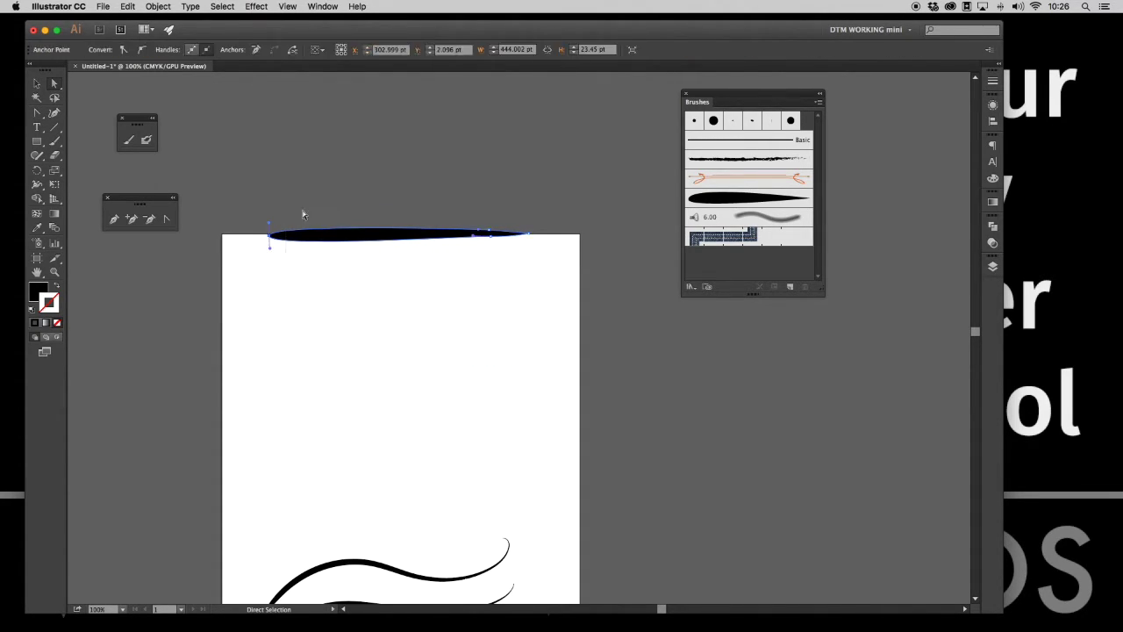
click(504, 261)
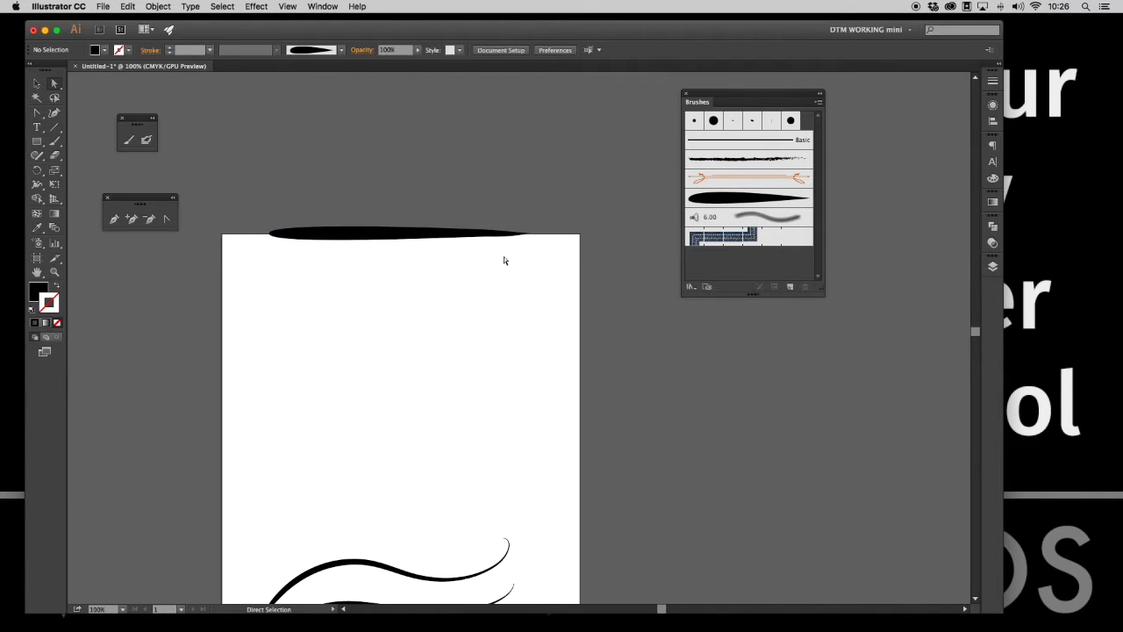
click(493, 243)
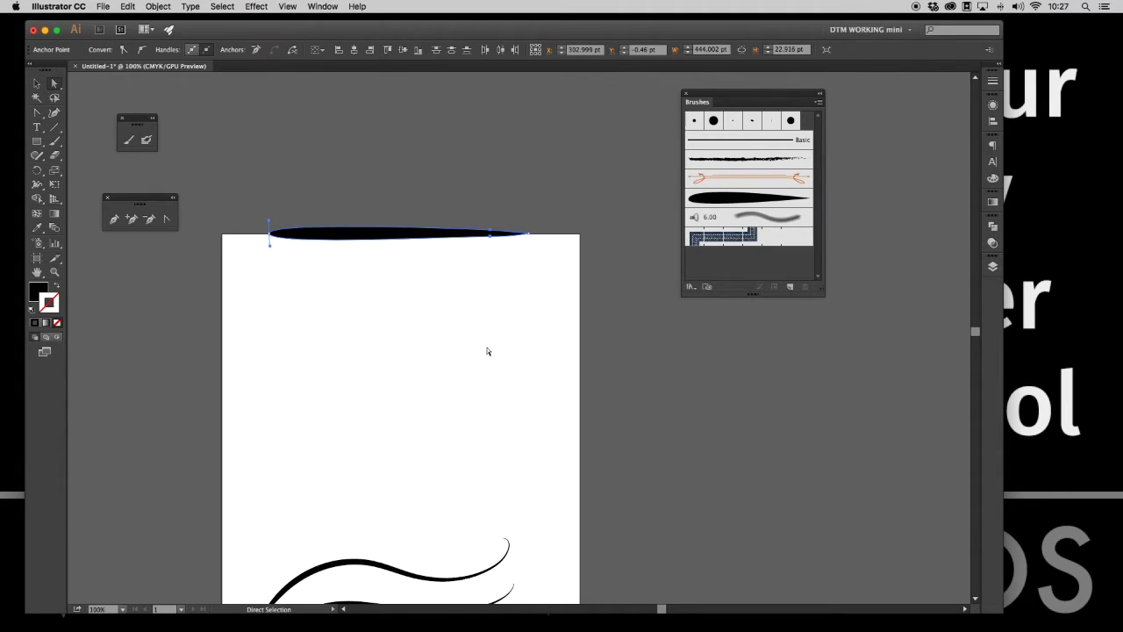
click(348, 230)
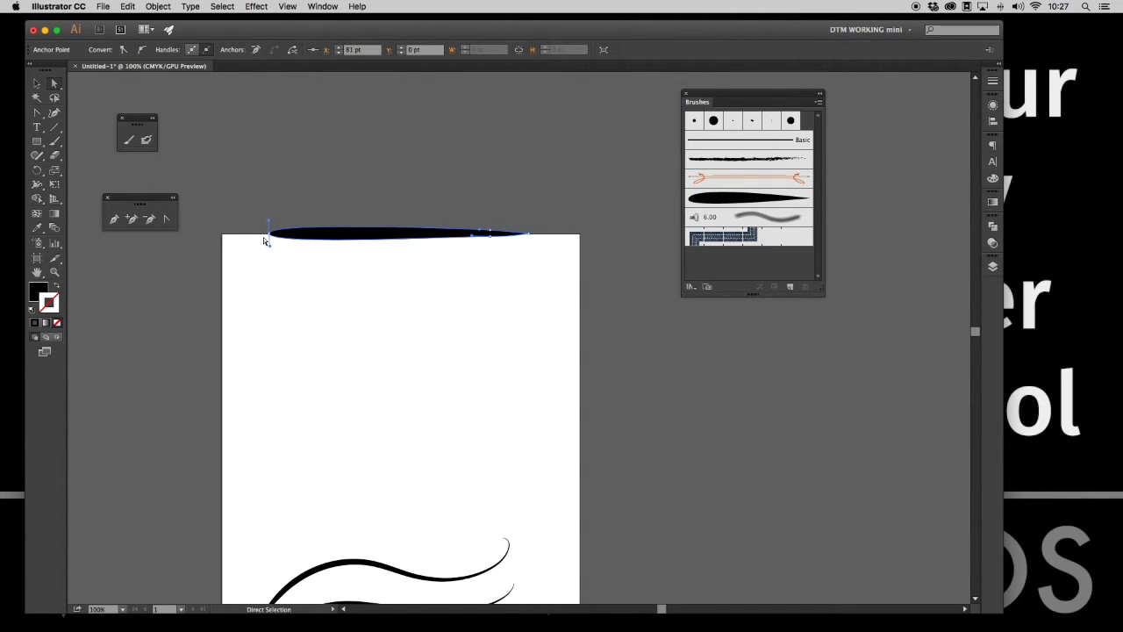
click(166, 219)
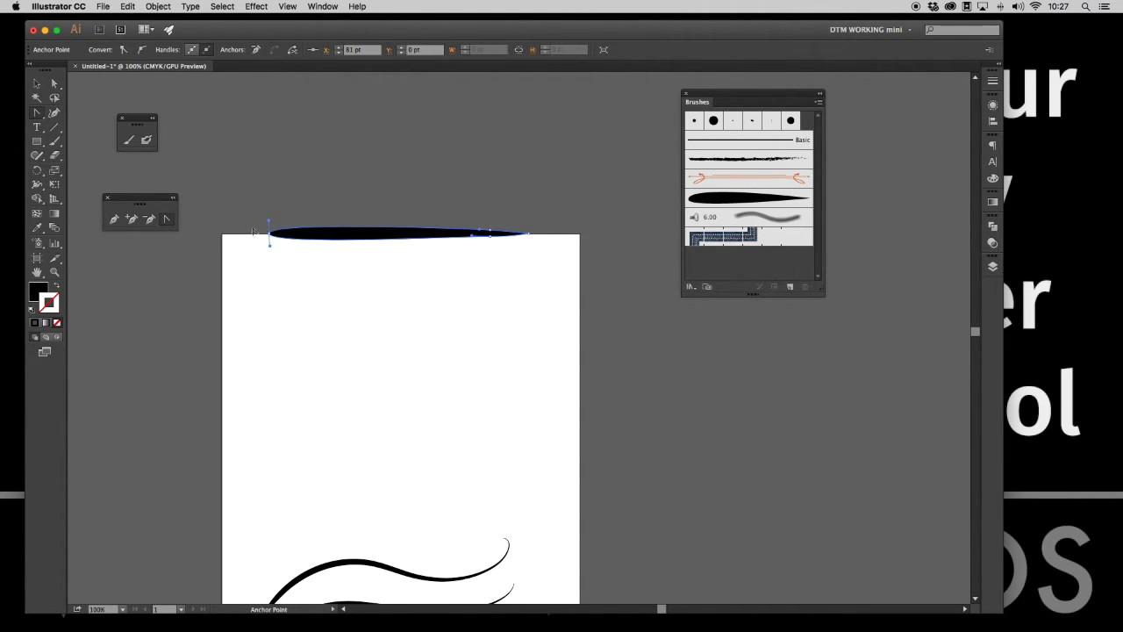
click(132, 219)
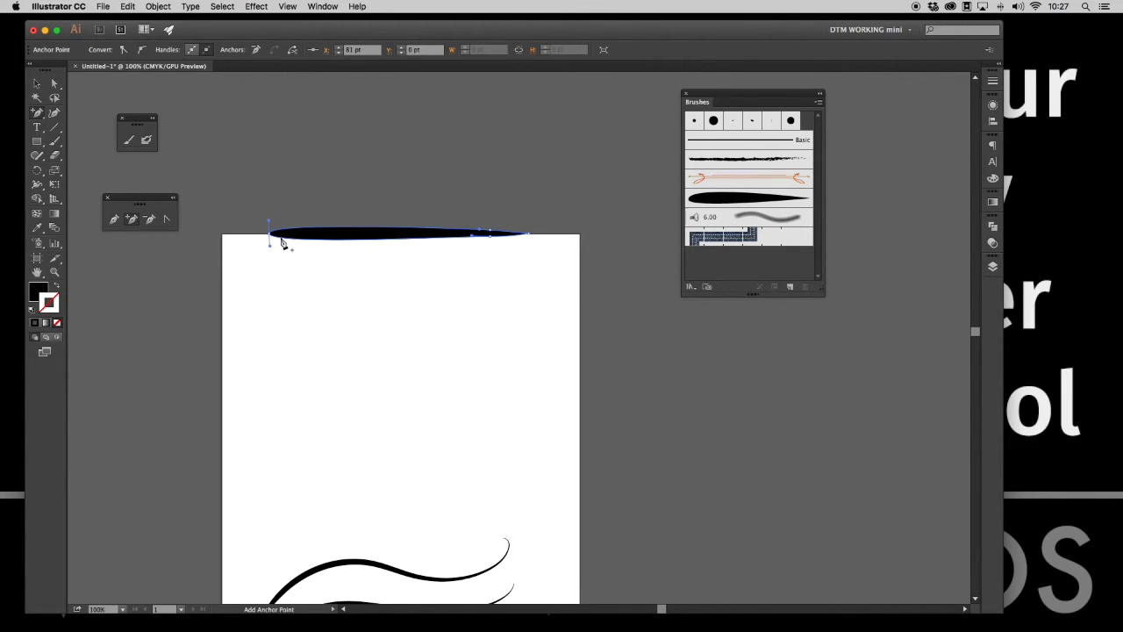
click(283, 246)
key(a)
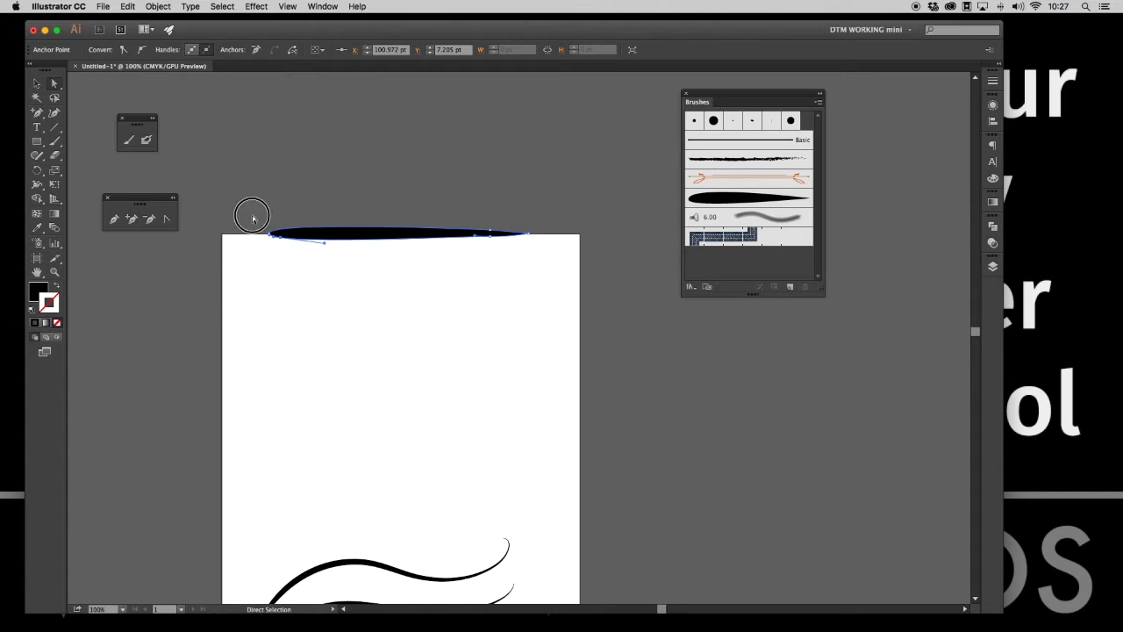
mouse_move(252, 216)
mouse_down()
mouse_move(320, 254)
mouse_move(283, 251)
mouse_move(293, 243)
mouse_move(256, 231)
mouse_up()
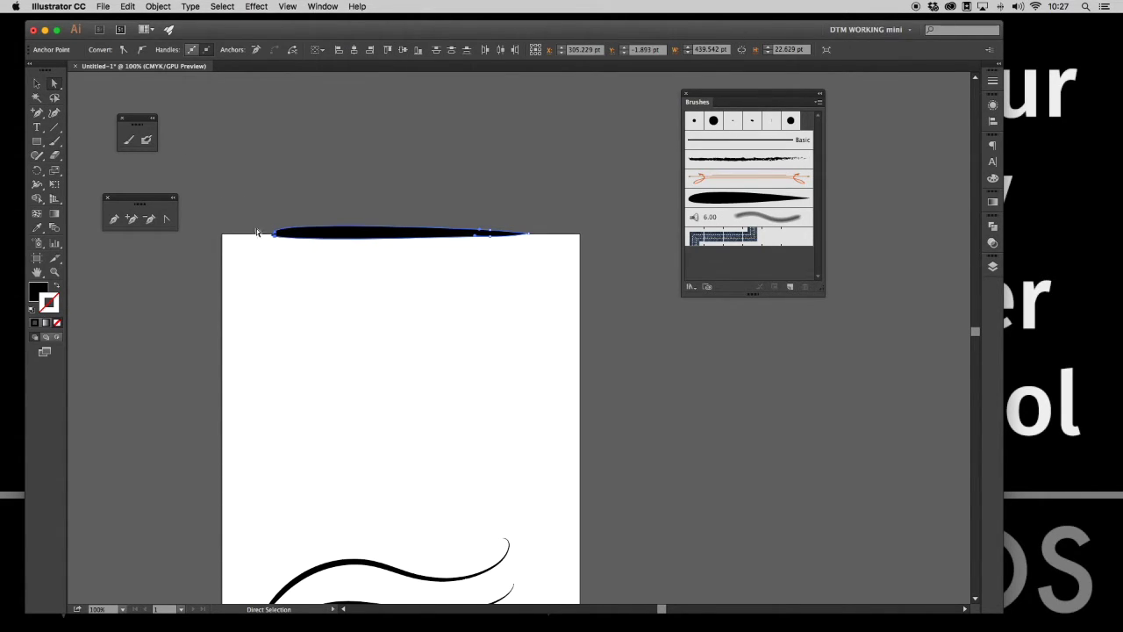
click(167, 219)
click(275, 235)
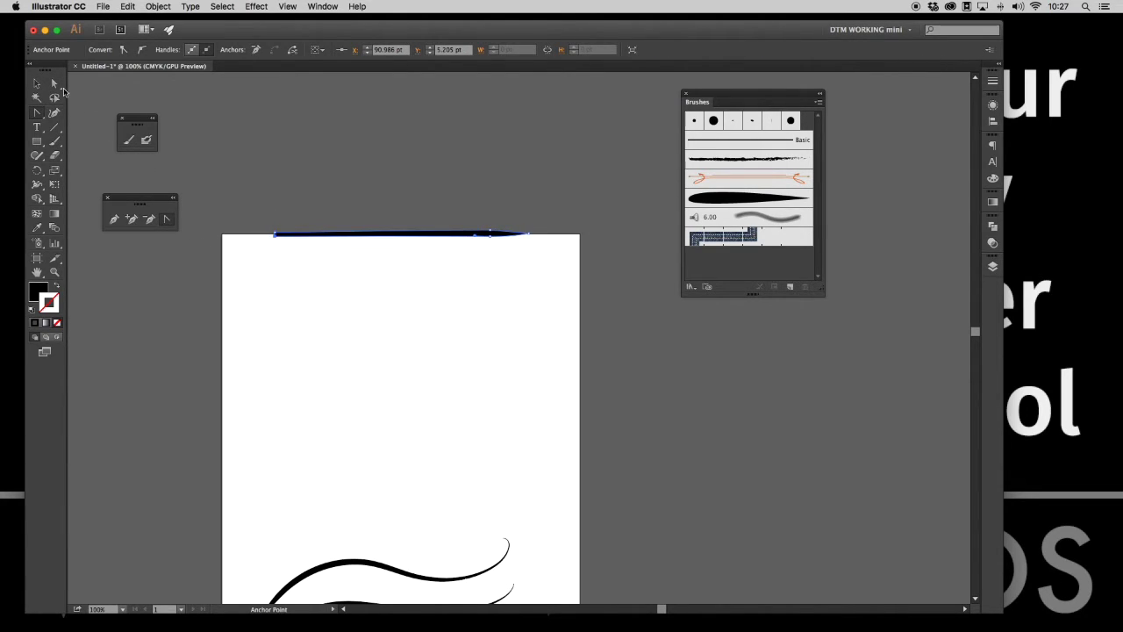
click(54, 83)
Level the flat stroke's end anchors by setting their Y position to 0 pt.
click(475, 302)
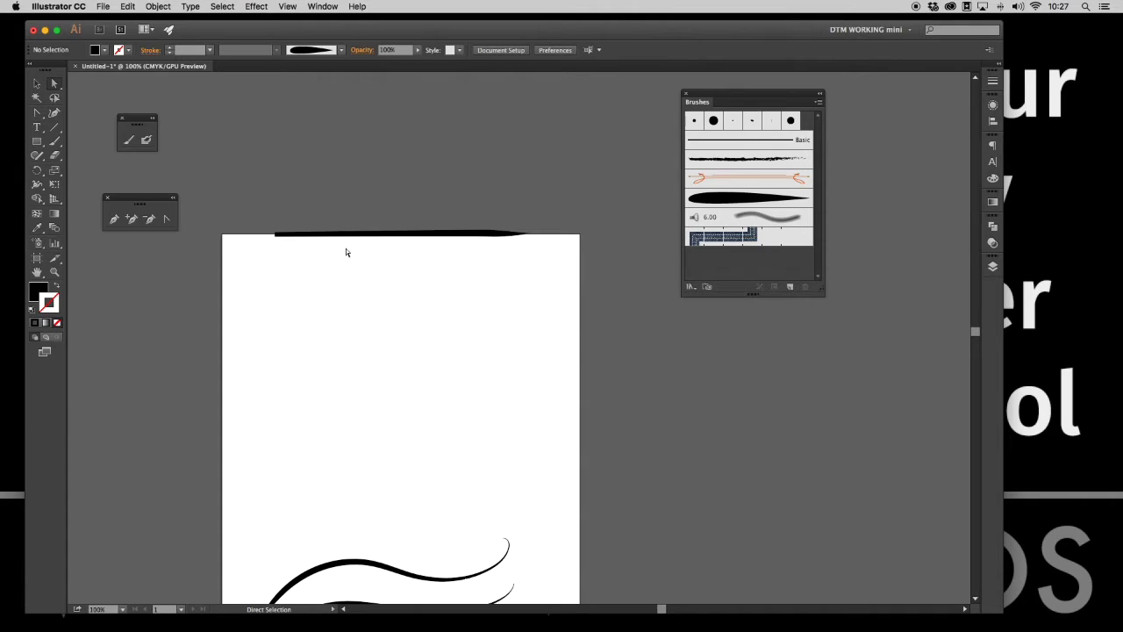
mouse_move(230, 226)
mouse_down()
mouse_move(496, 276)
mouse_move(579, 303)
mouse_up()
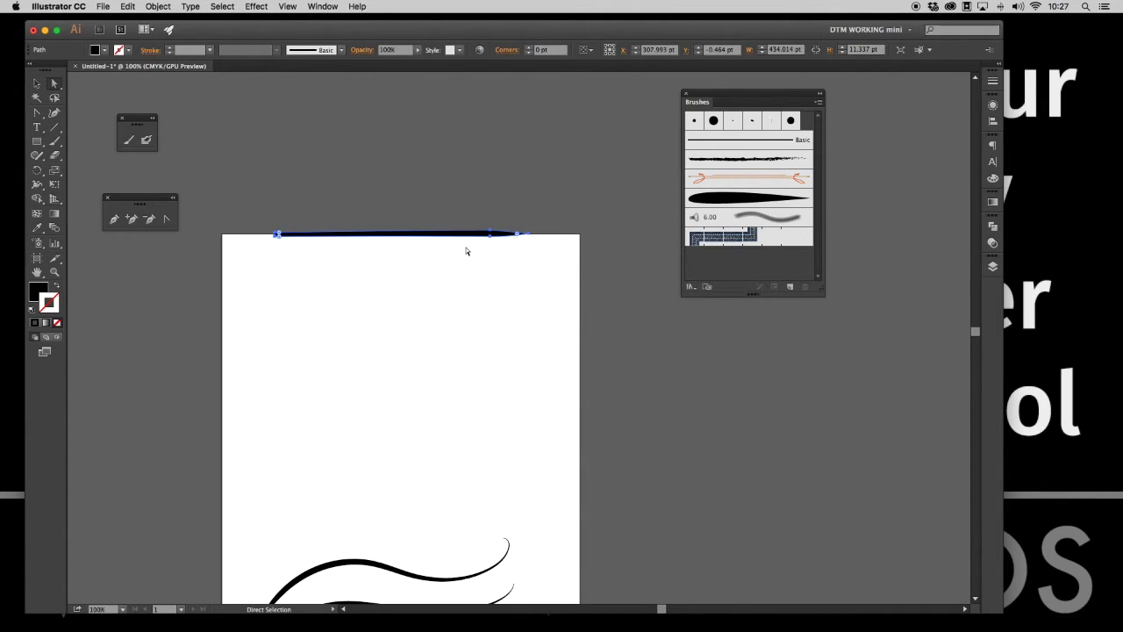
mouse_move(546, 231)
mouse_down()
mouse_move(518, 255)
mouse_move(527, 188)
mouse_up()
key(Up)
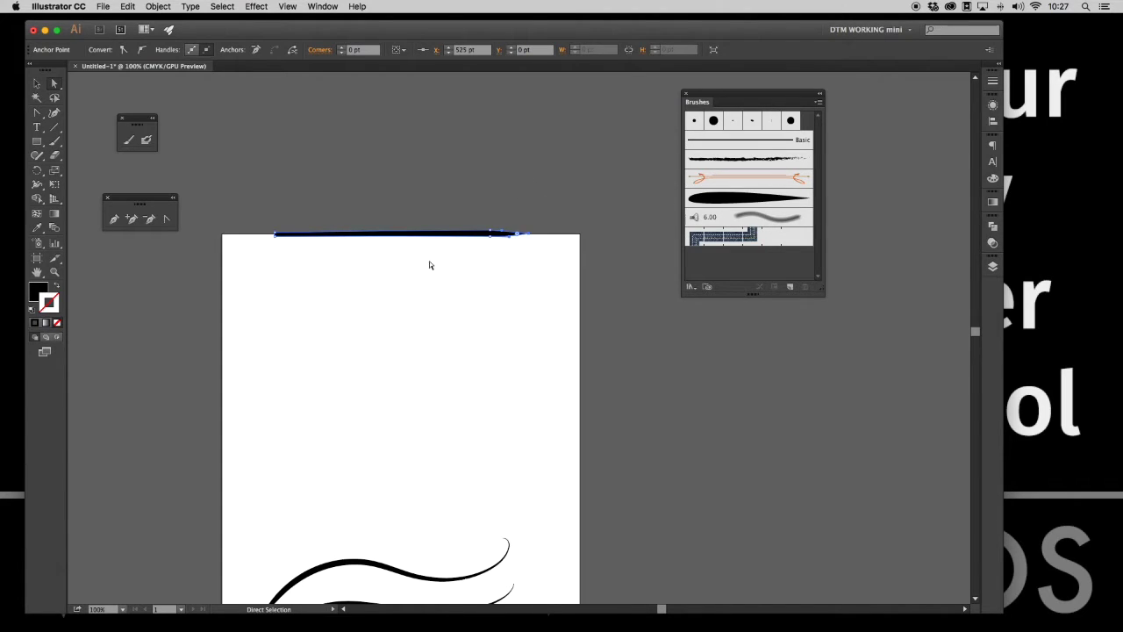
drag(250, 207, 298, 251)
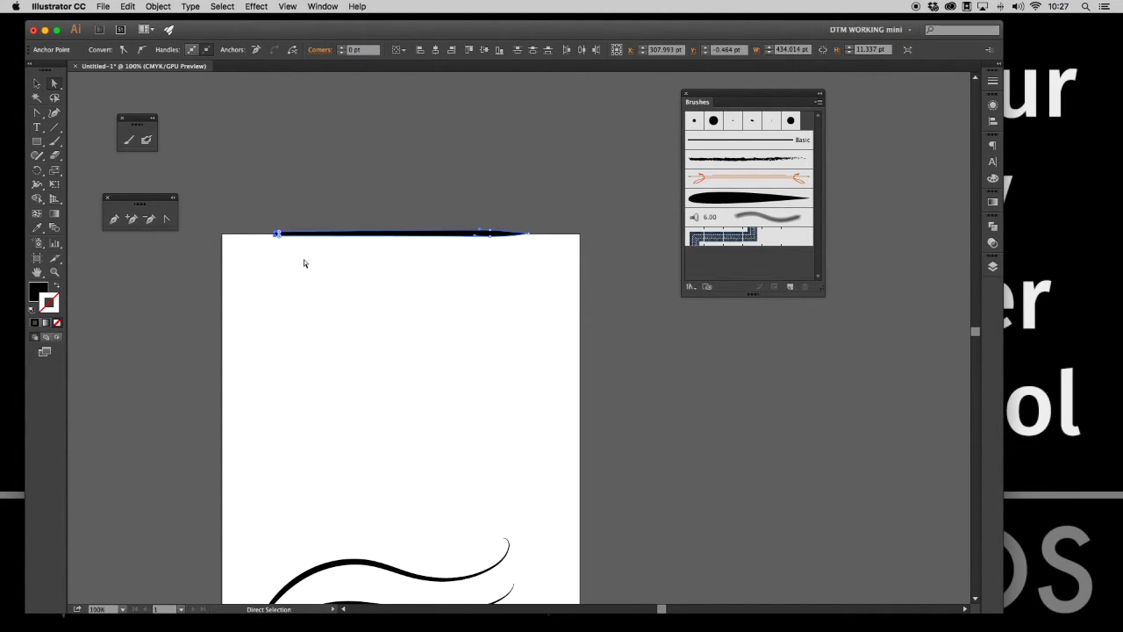
click(497, 259)
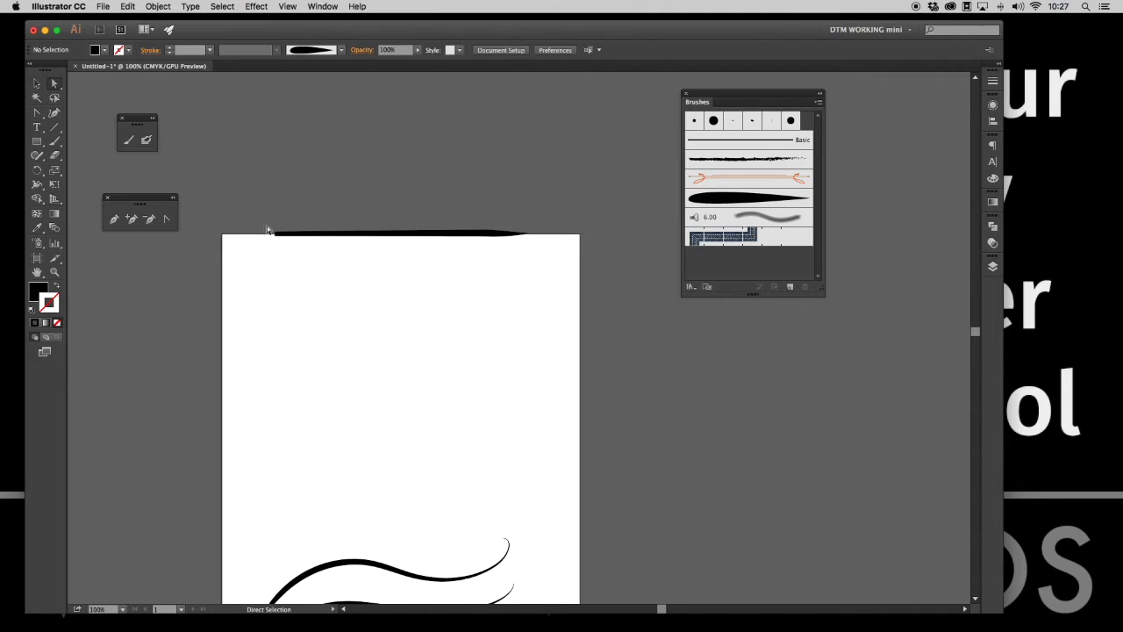
Move the flat tapered stroke down onto the artboard and reselect it.
click(365, 239)
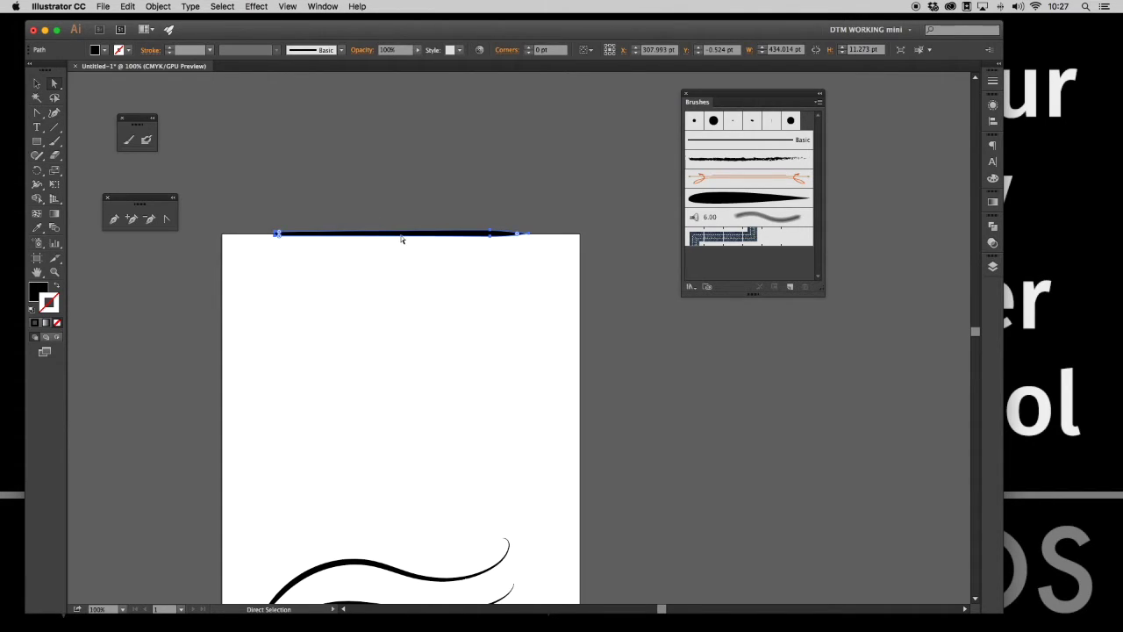
drag(401, 240, 402, 309)
click(384, 388)
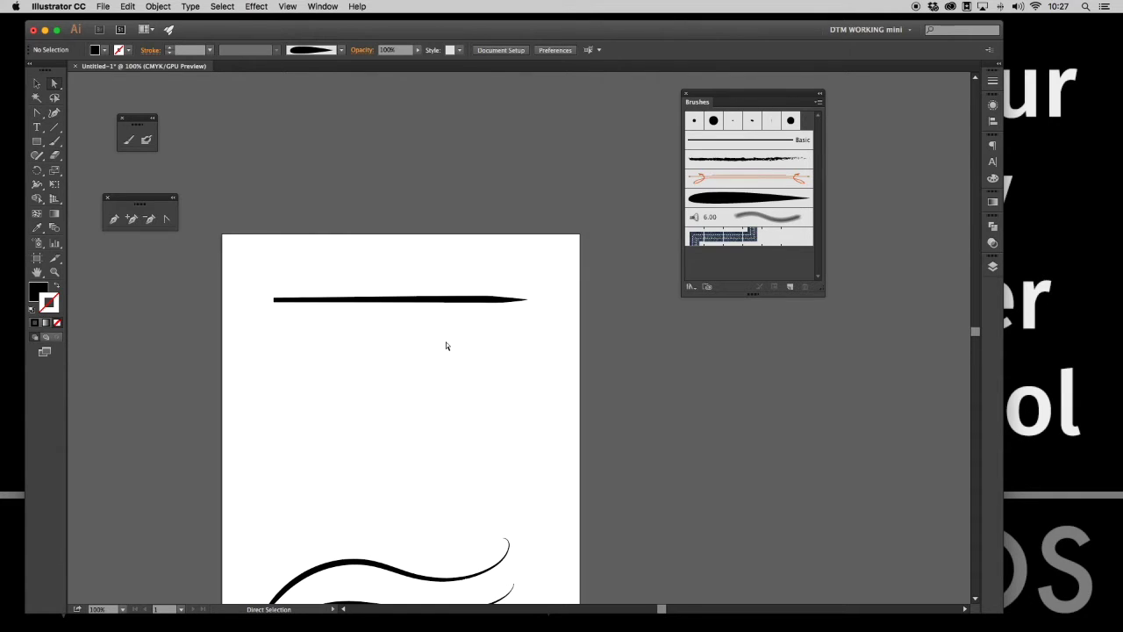
drag(413, 258, 490, 351)
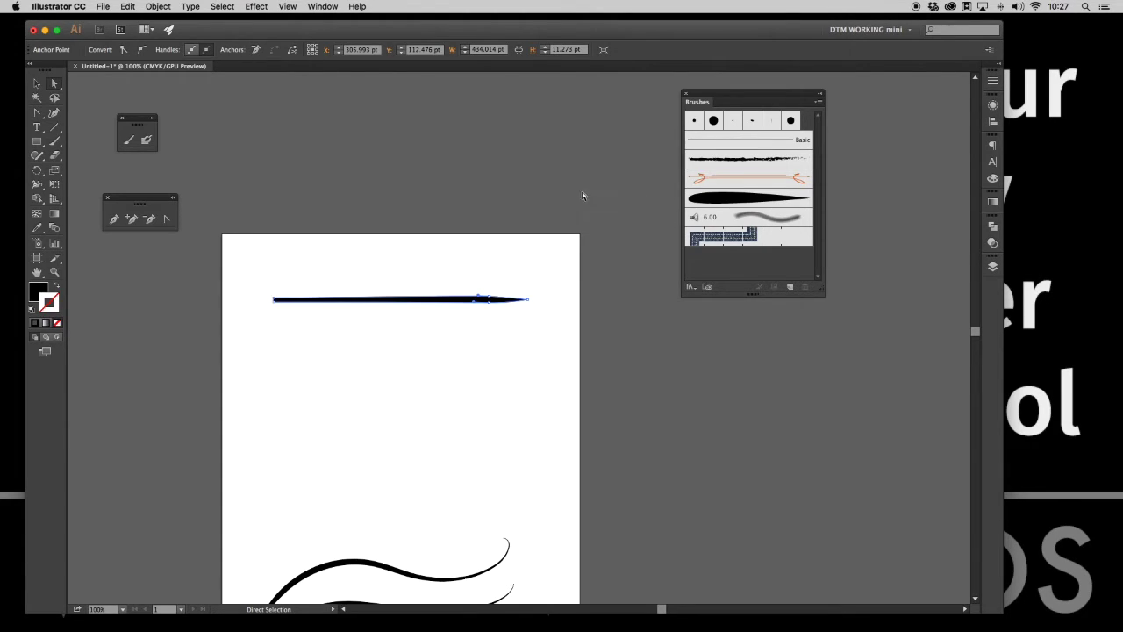
click(819, 102)
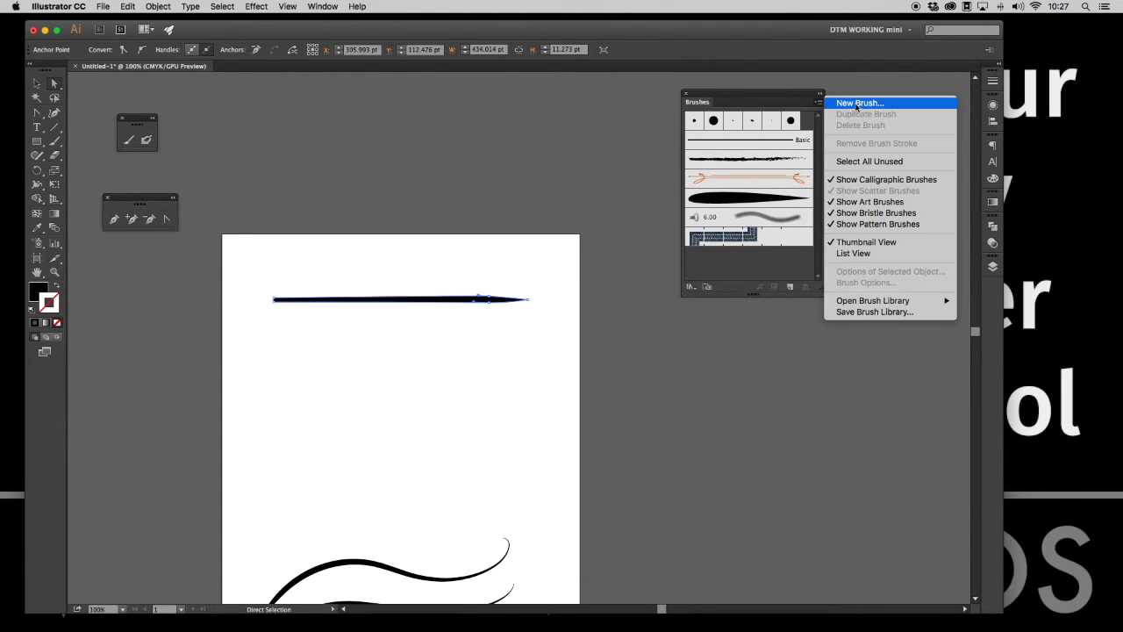
Create an art brush named 'flat fat thin' with Tints colorization, then deselect.
click(860, 102)
click(409, 188)
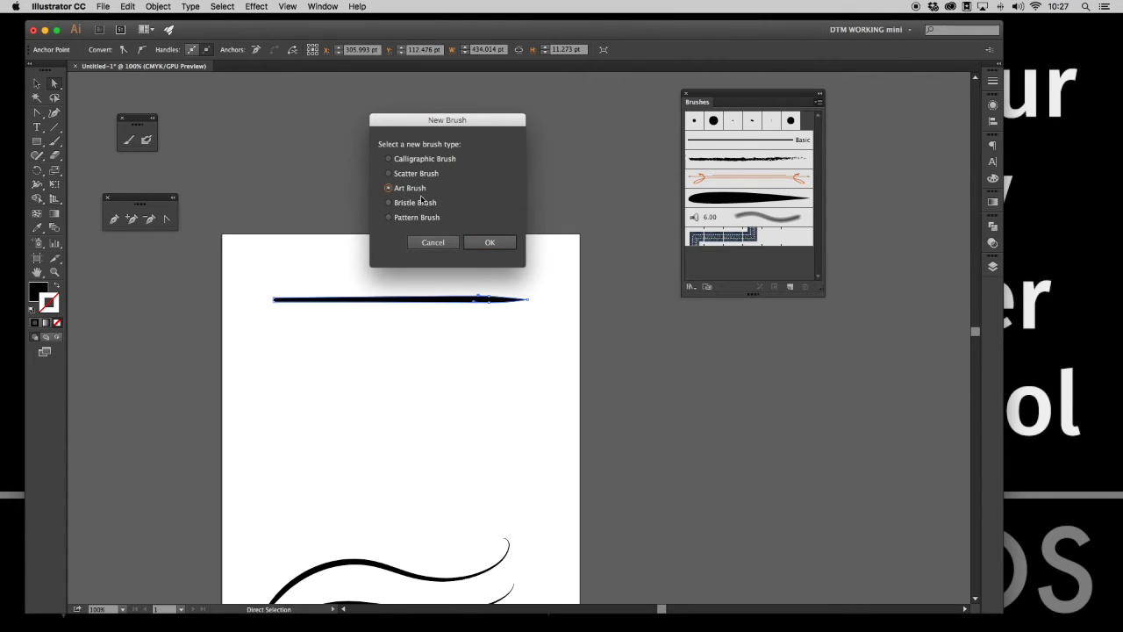
click(488, 241)
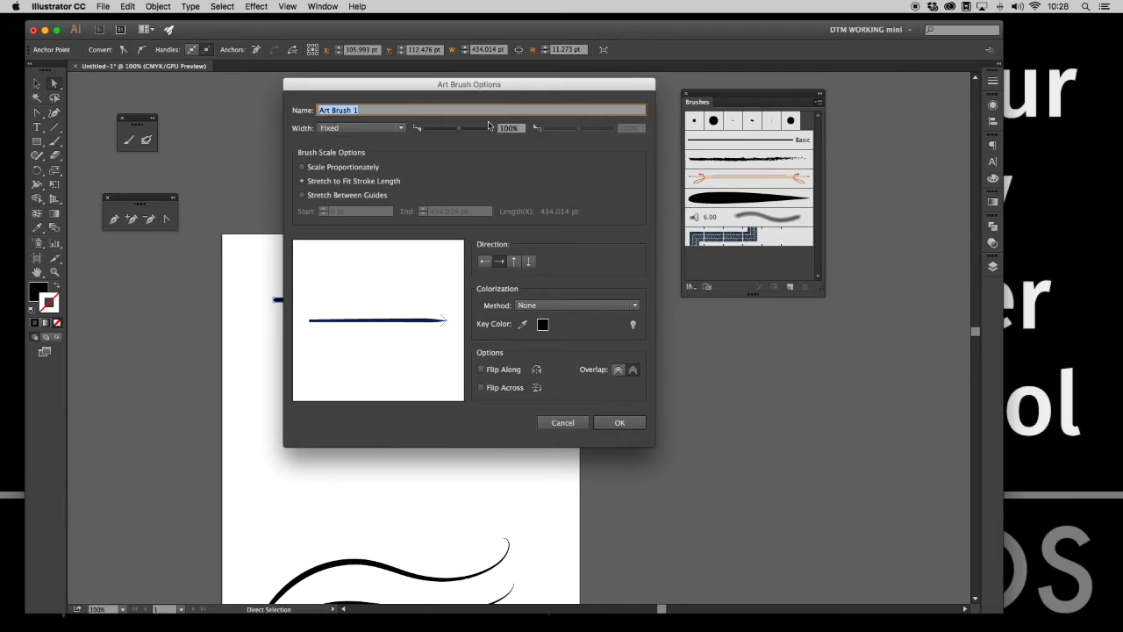
text(flat fat thin)
click(588, 305)
click(596, 326)
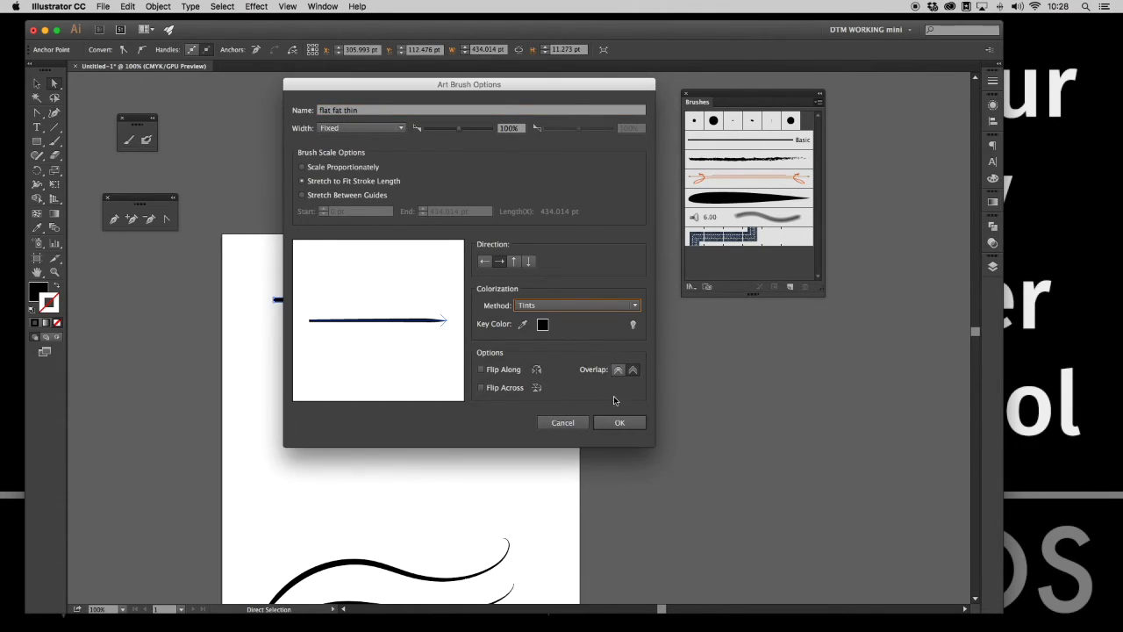
click(619, 422)
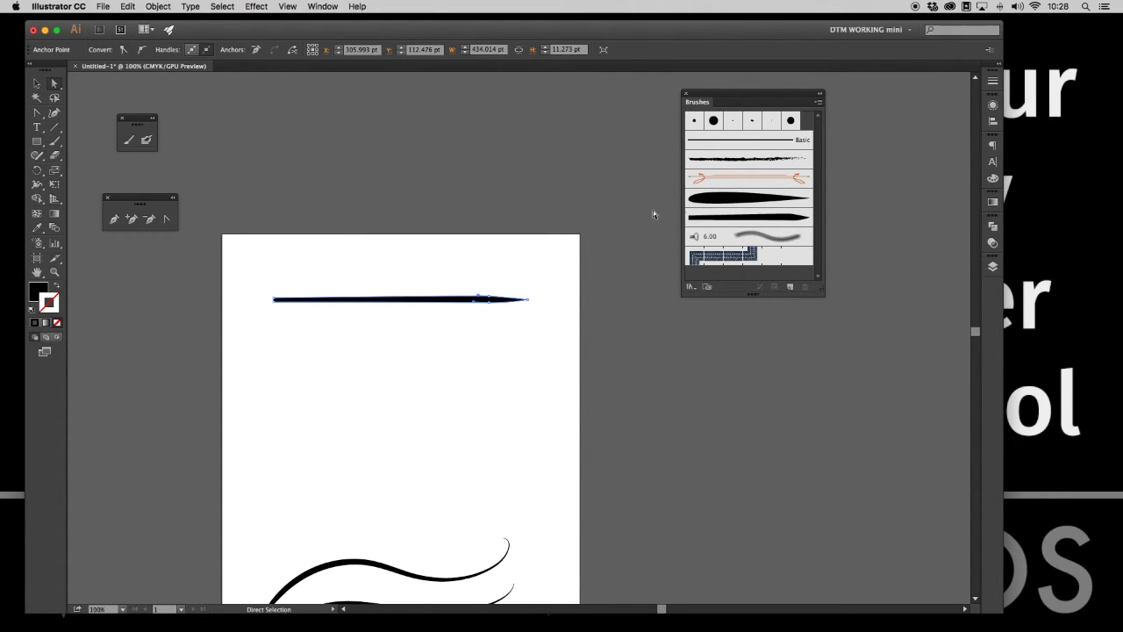
click(606, 232)
Duplicate the swirl above the original and apply the flat fat thin brush to the copy.
drag(582, 422, 337, 406)
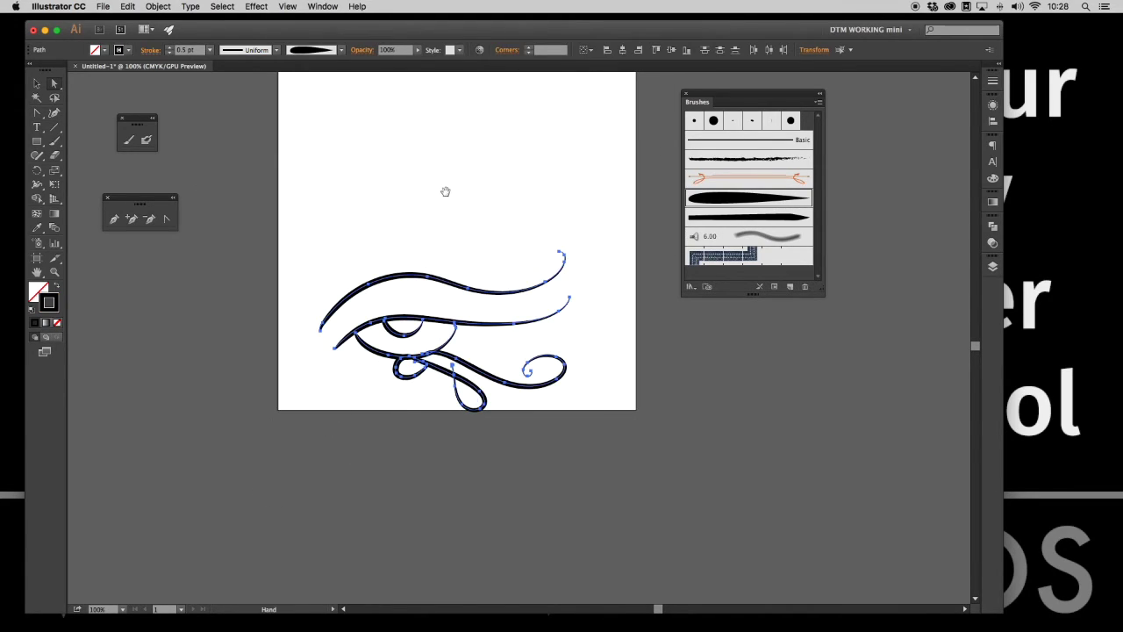
drag(446, 191, 407, 361)
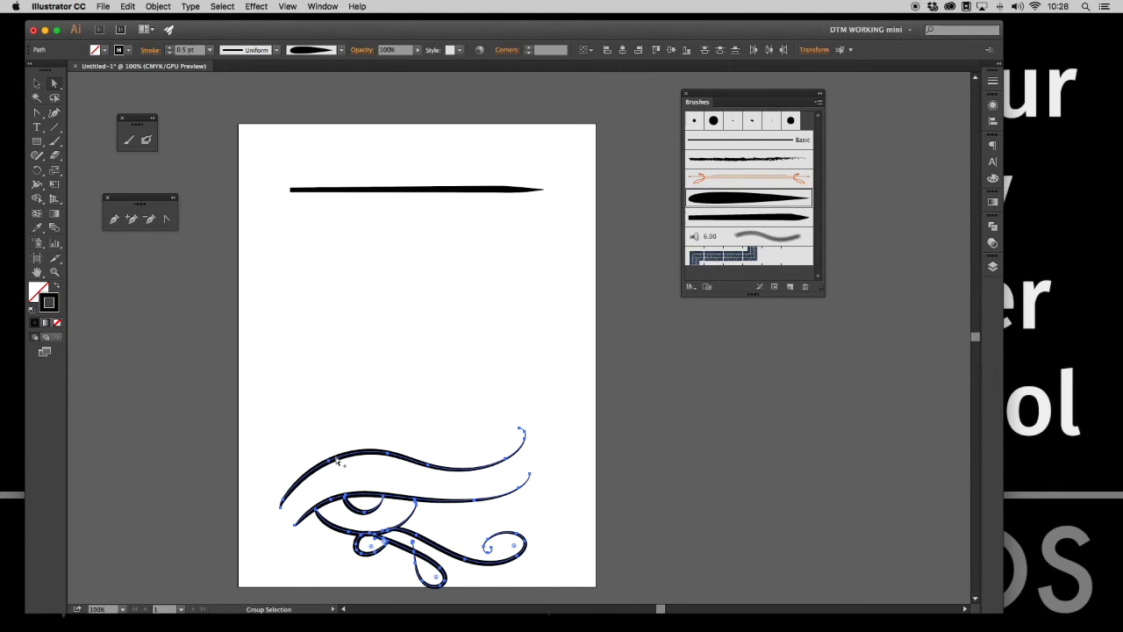
drag(337, 460, 323, 267)
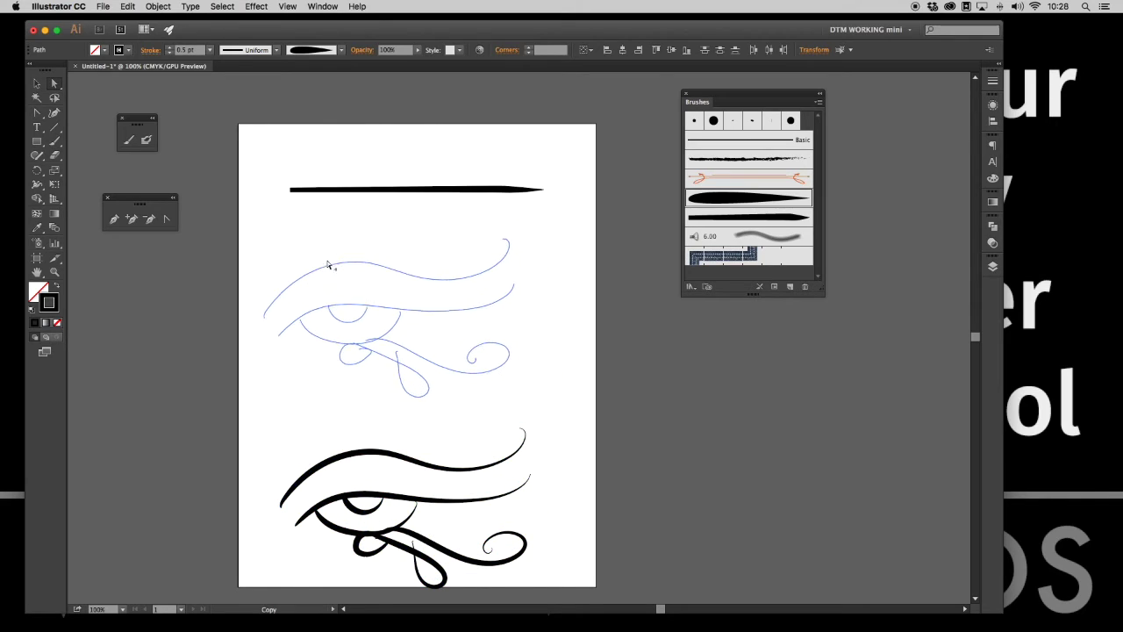
click(451, 234)
drag(243, 198, 597, 415)
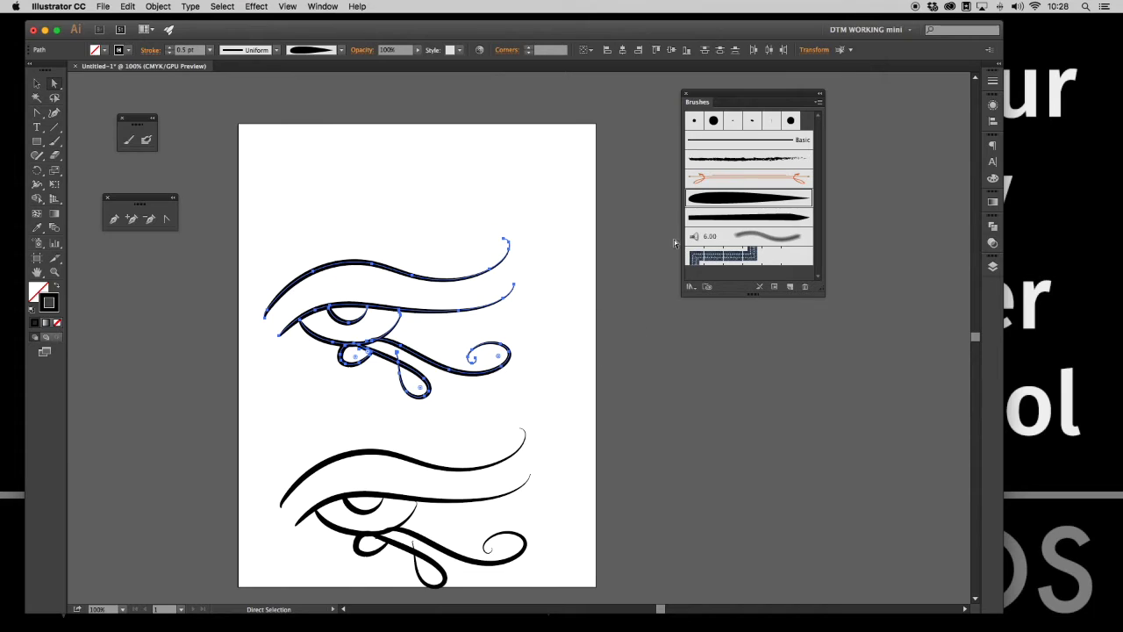
click(715, 221)
click(573, 324)
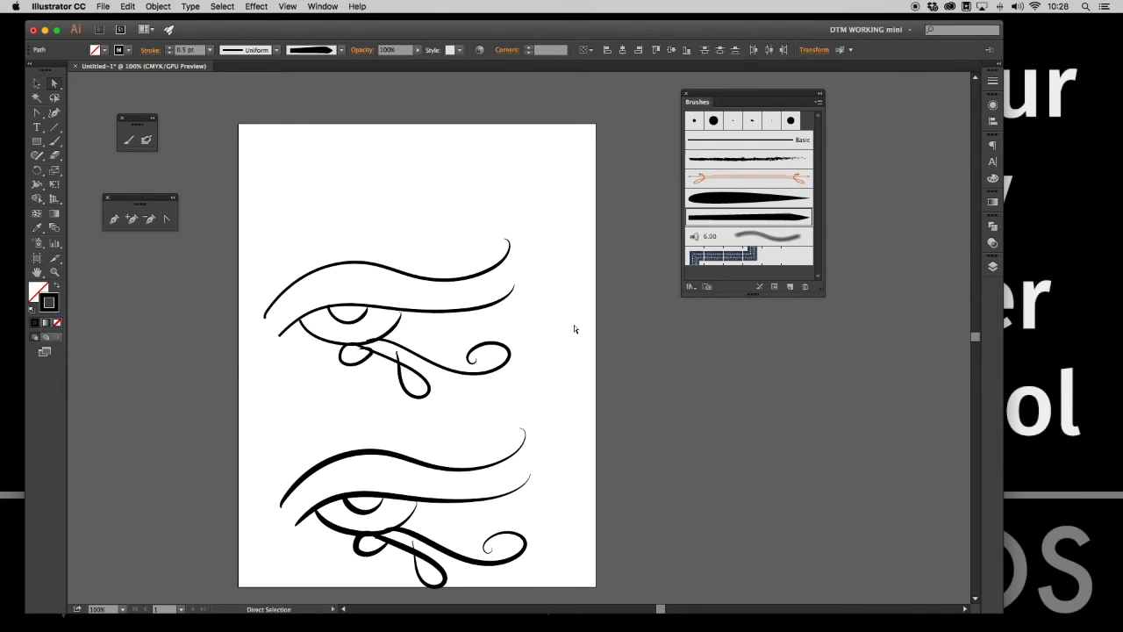
drag(251, 243, 551, 426)
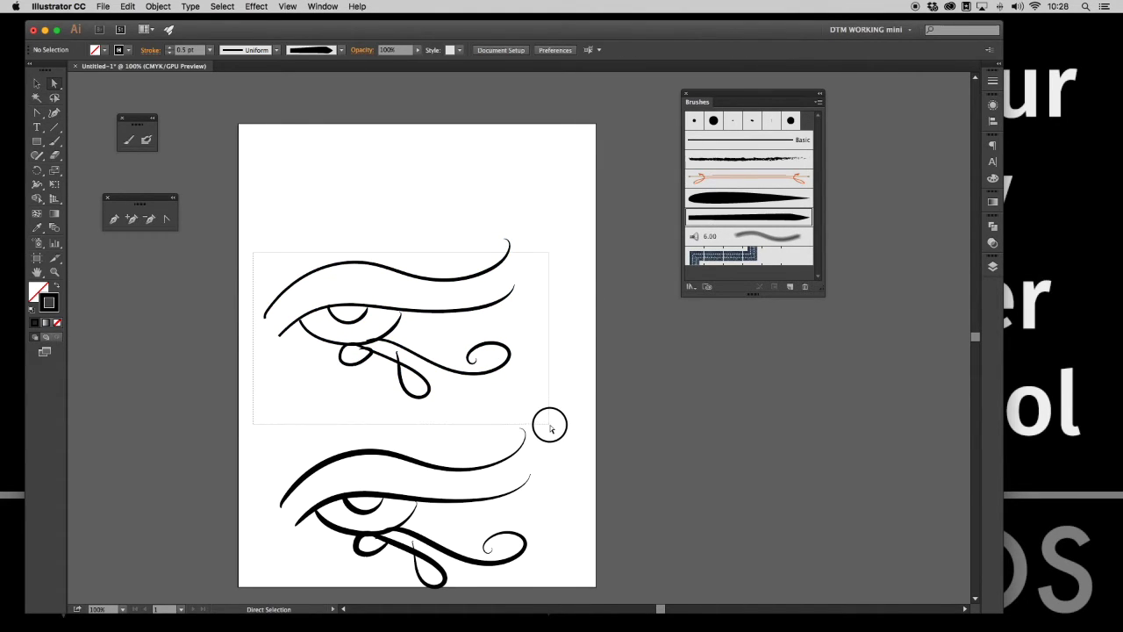
Try 4 pt and 2 pt weights on the upper swirl, settling on 1 pt.
click(992, 83)
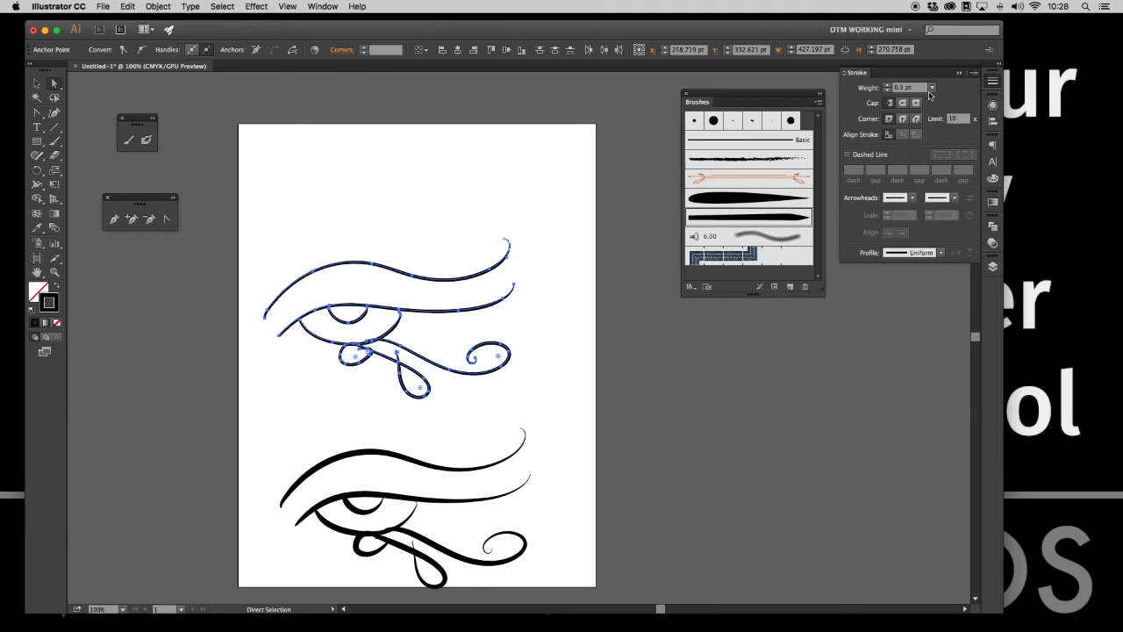
click(931, 88)
click(943, 178)
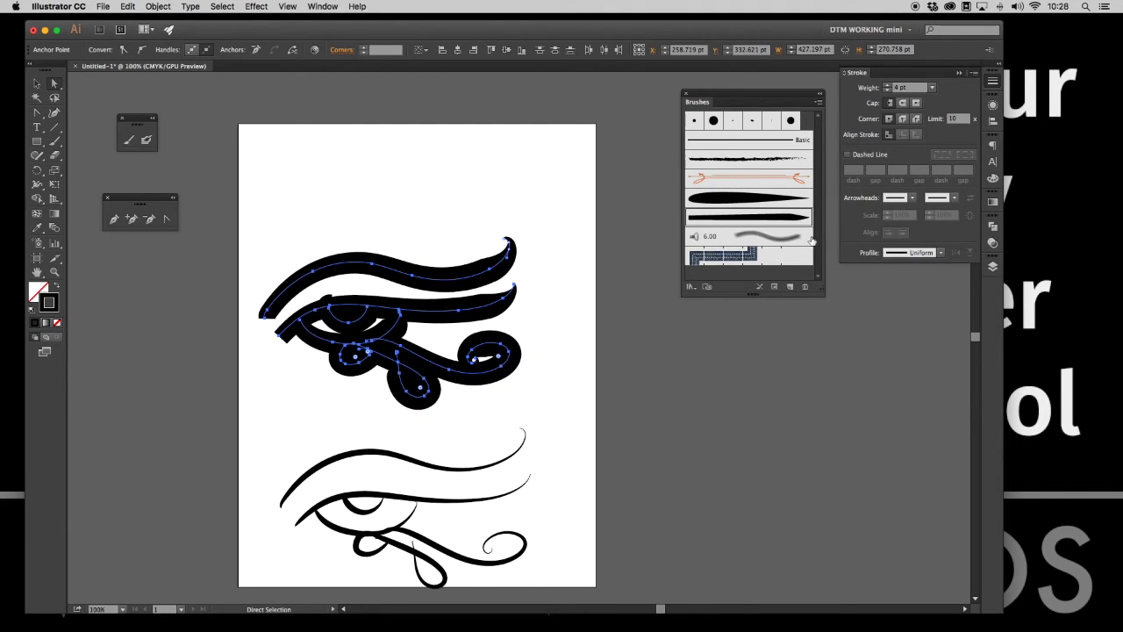
click(932, 88)
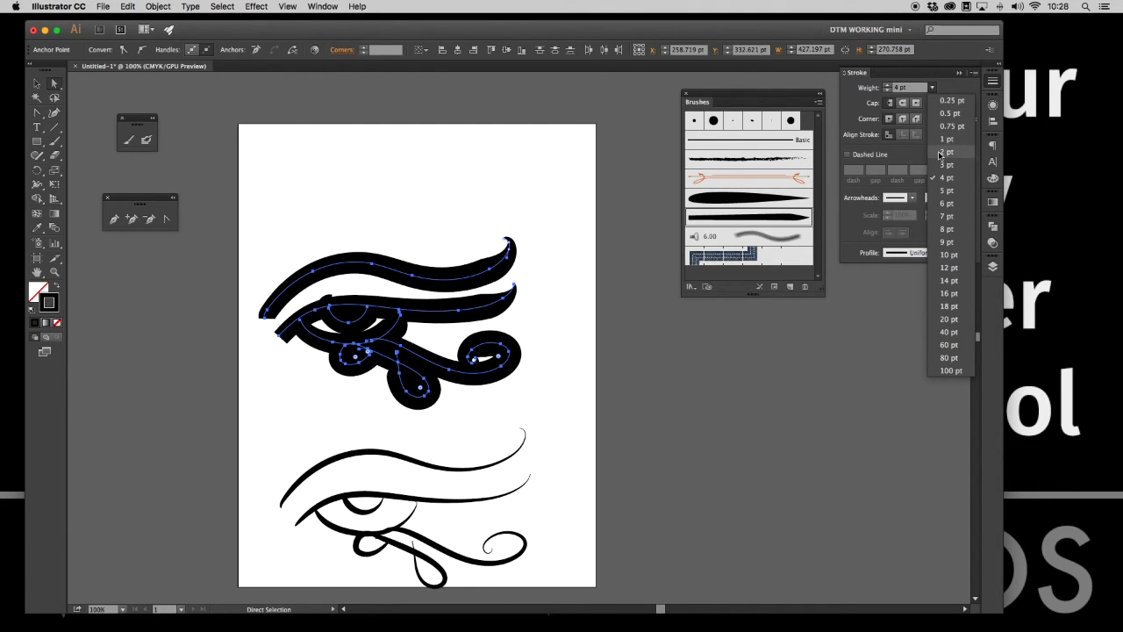
click(943, 151)
click(935, 89)
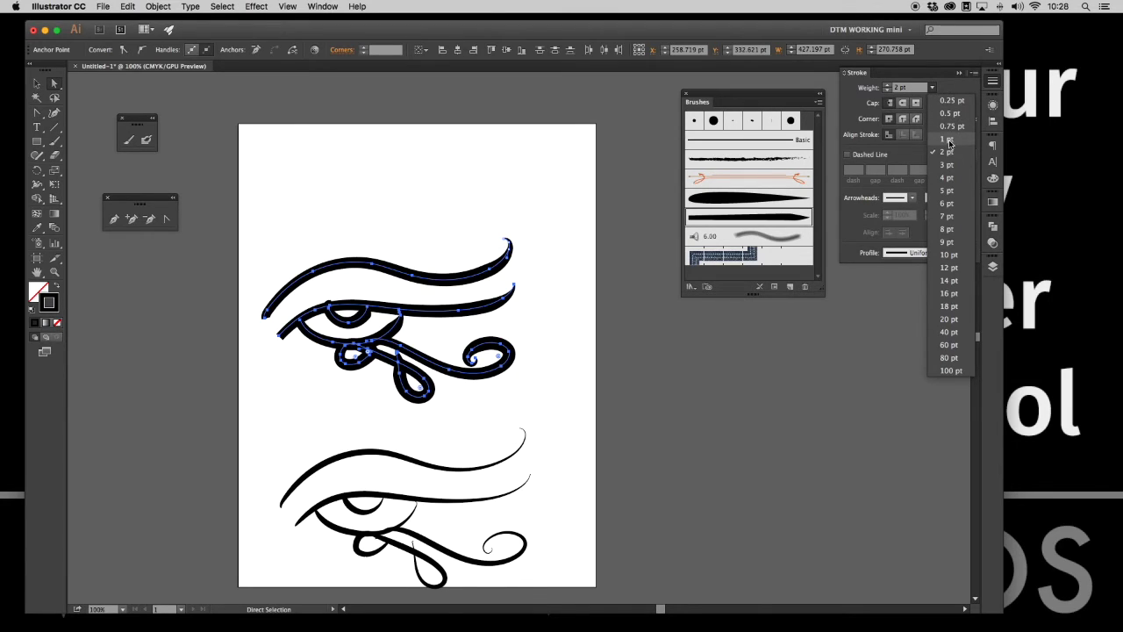
click(946, 139)
click(604, 275)
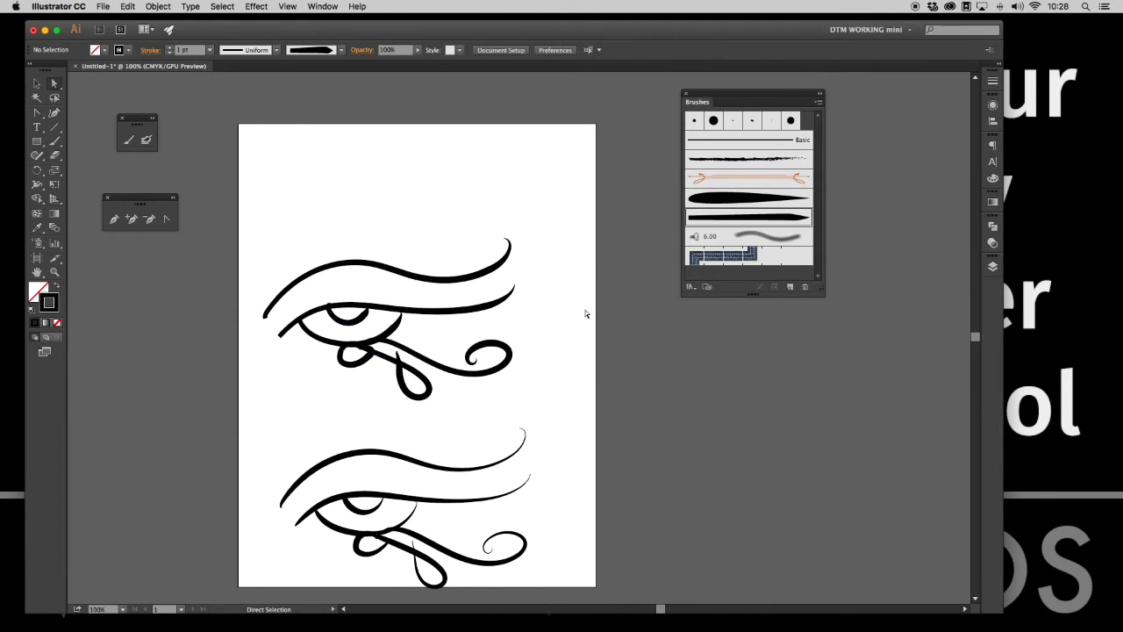
Center the view and marquee-select all strokes of the upper eye drawing.
drag(571, 346, 608, 265)
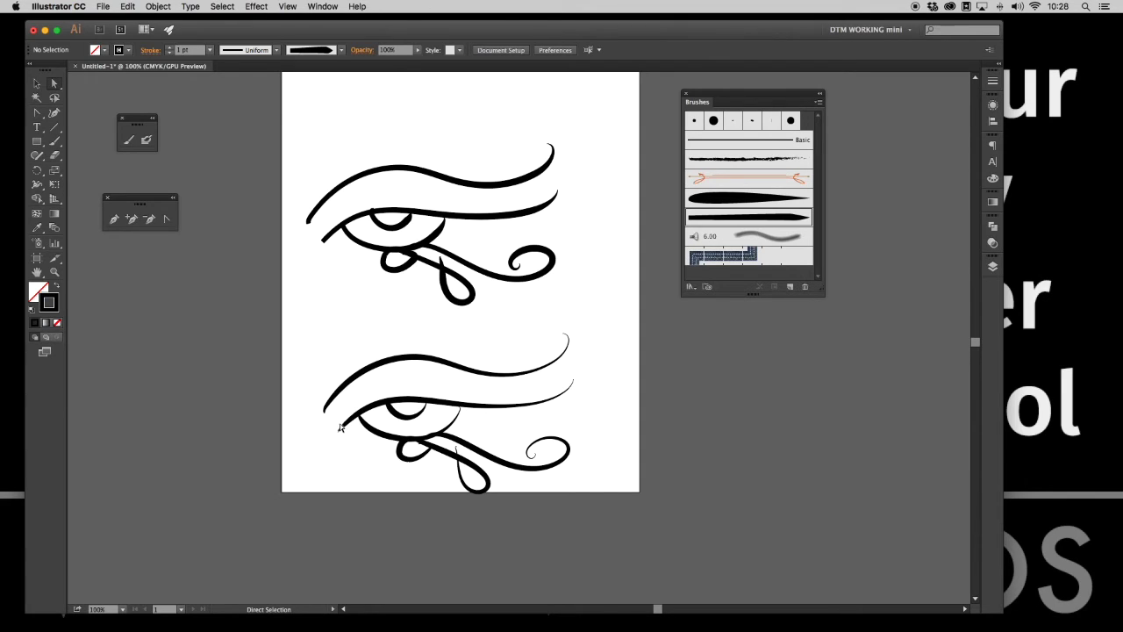
drag(305, 223, 341, 300)
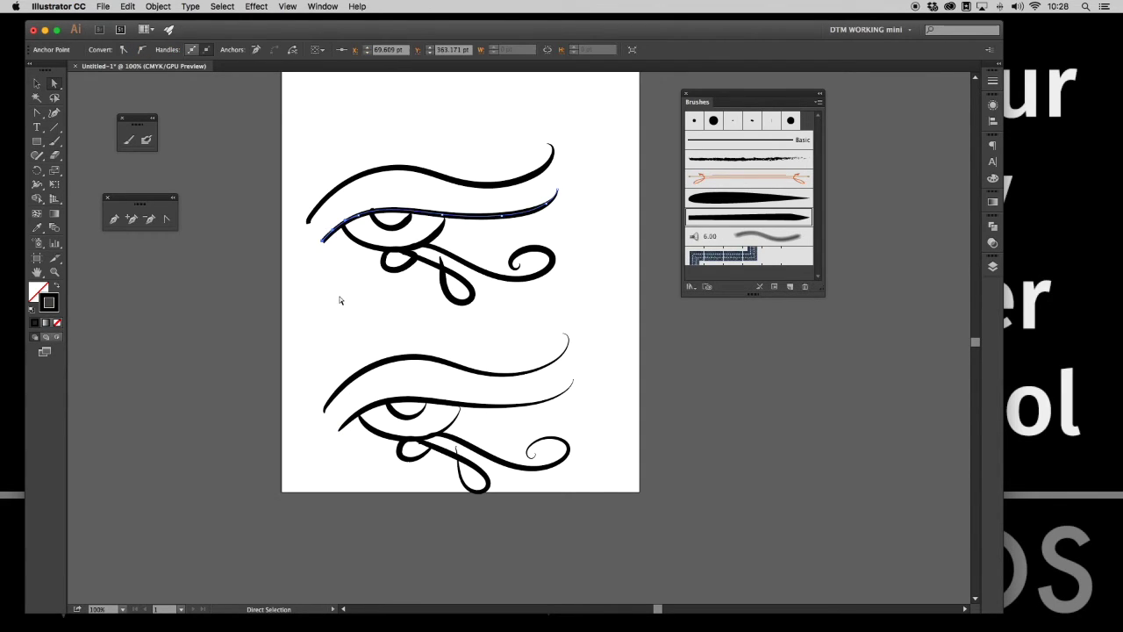
mouse_move(293, 125)
mouse_down()
mouse_move(327, 236)
mouse_move(608, 327)
mouse_move(570, 315)
mouse_up()
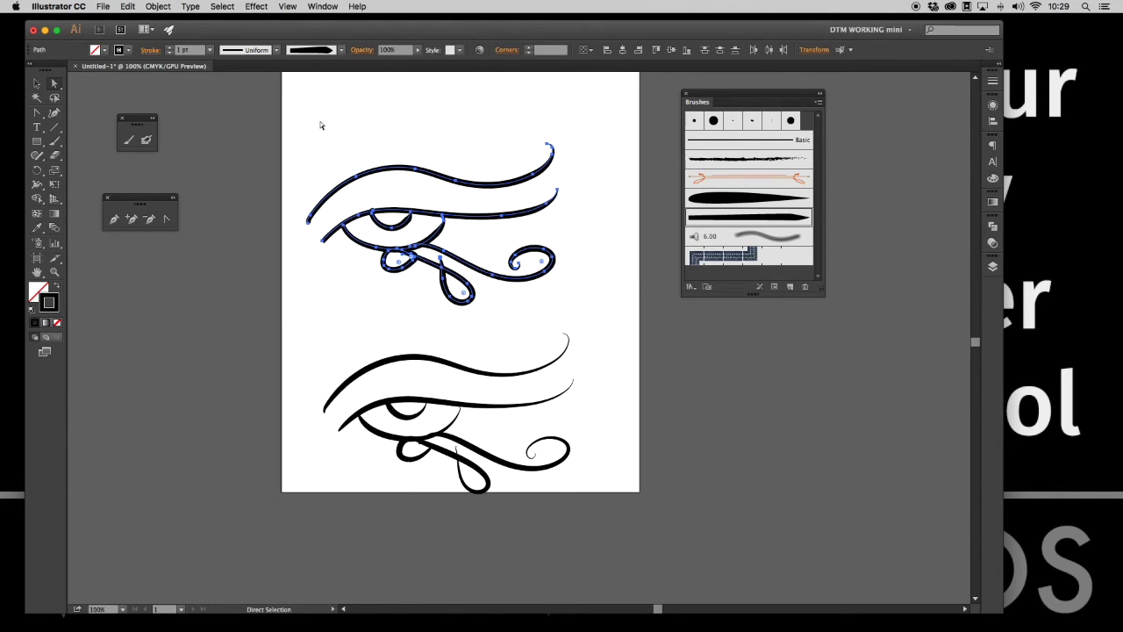
mouse_move(291, 106)
mouse_down()
mouse_move(526, 243)
mouse_move(626, 326)
mouse_up()
click(158, 6)
Apply Outline Stroke to the upper swirl, inspect the resulting paths, and deselect.
mouse_move(211, 227)
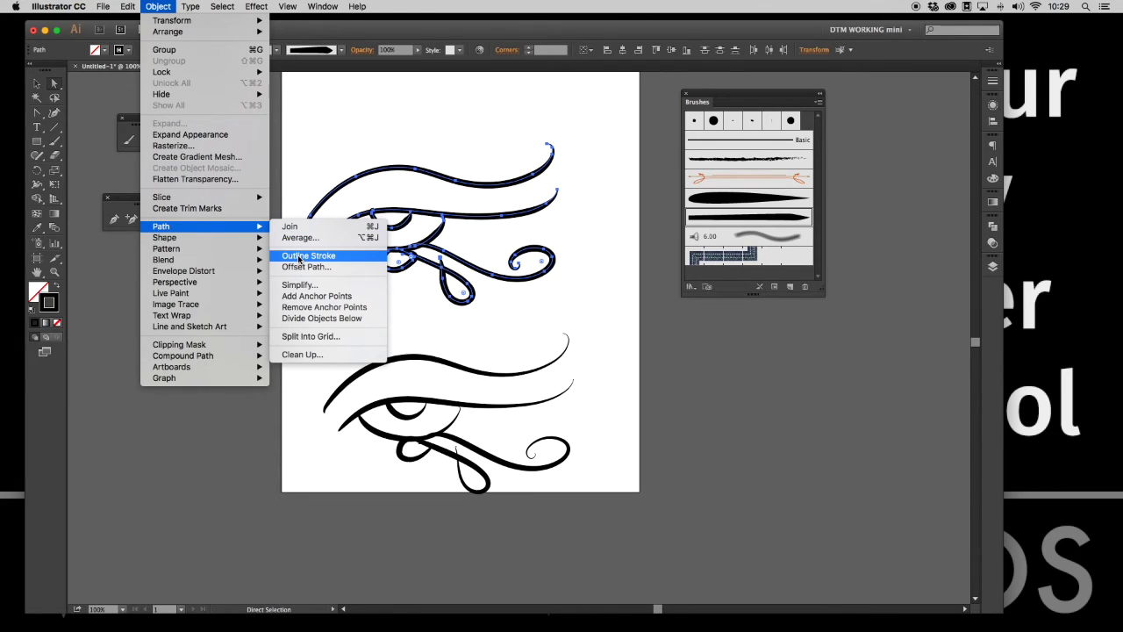
click(299, 256)
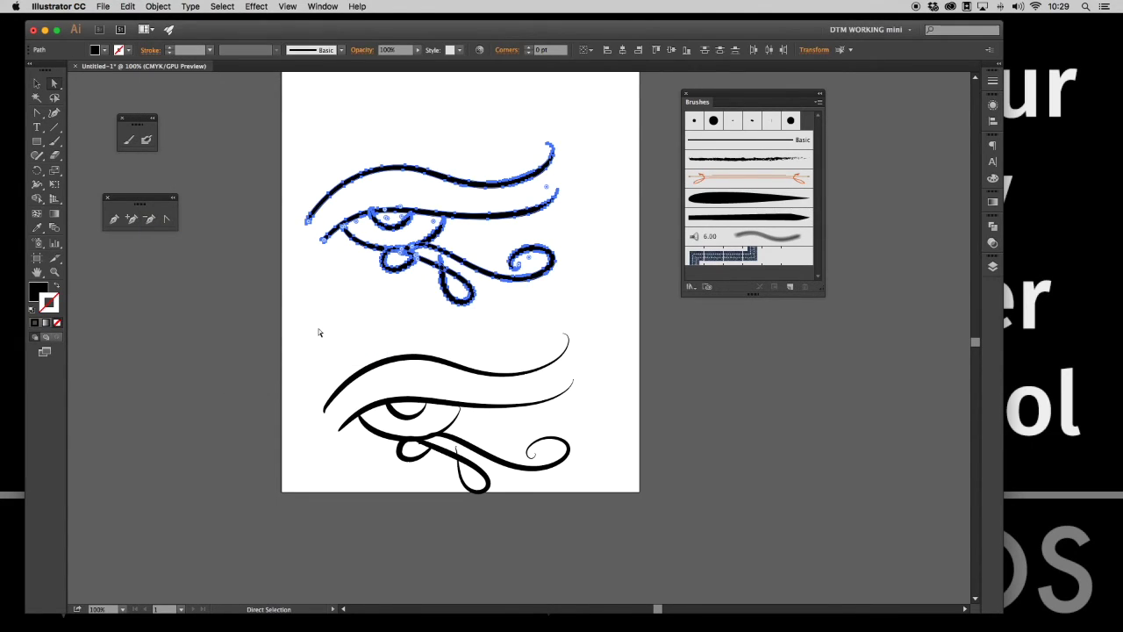
click(386, 285)
click(476, 253)
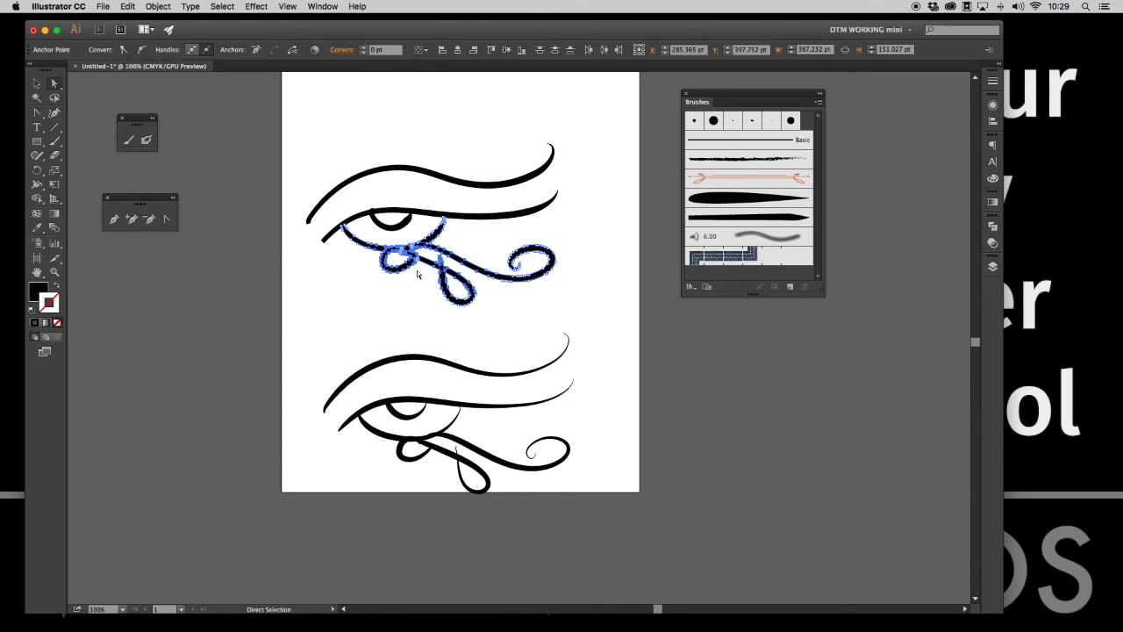
drag(402, 321, 475, 438)
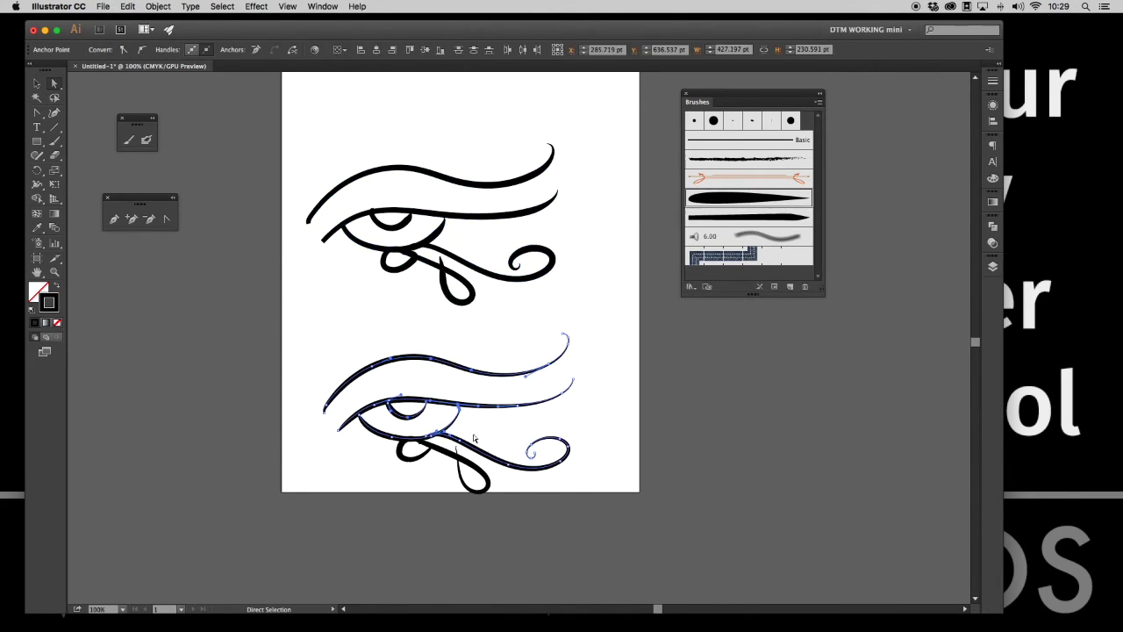
click(431, 313)
drag(558, 190, 321, 306)
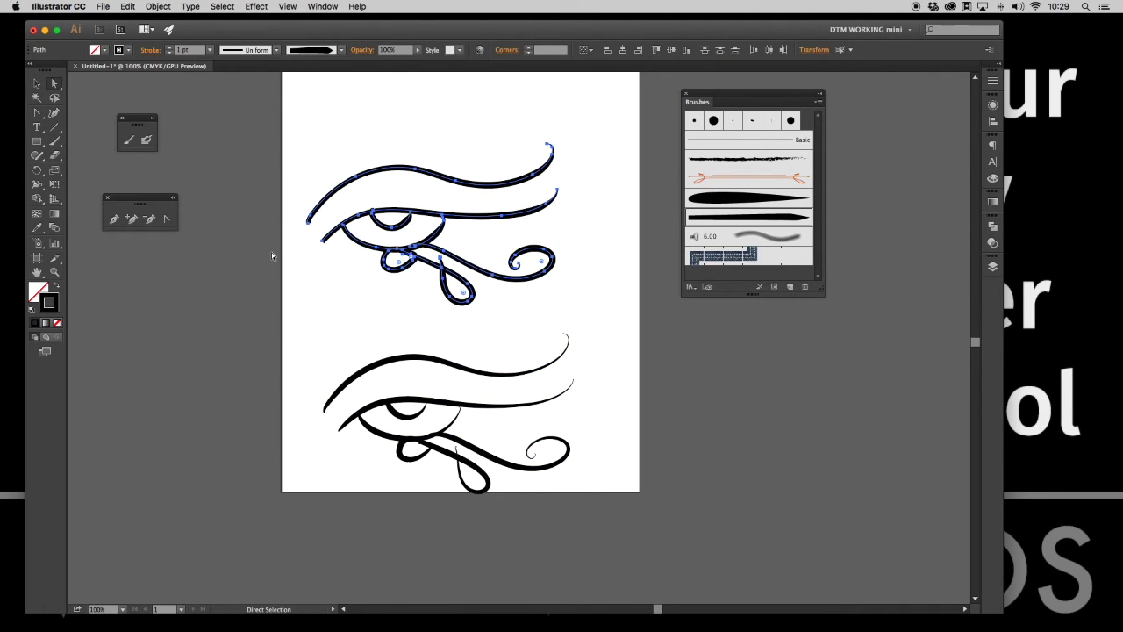
click(605, 278)
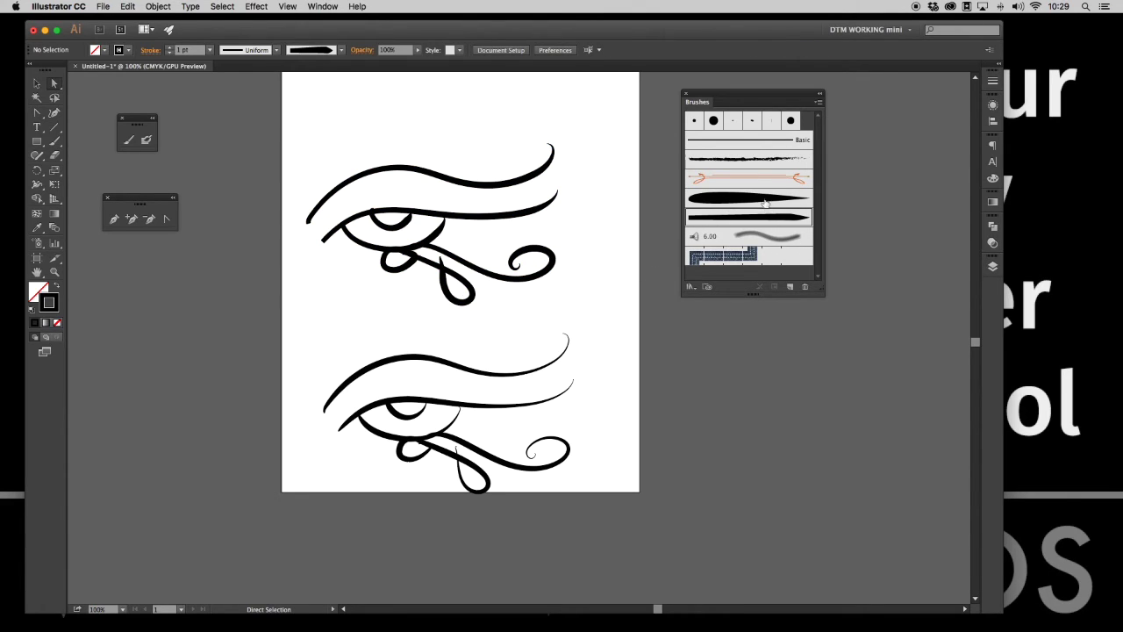
click(818, 102)
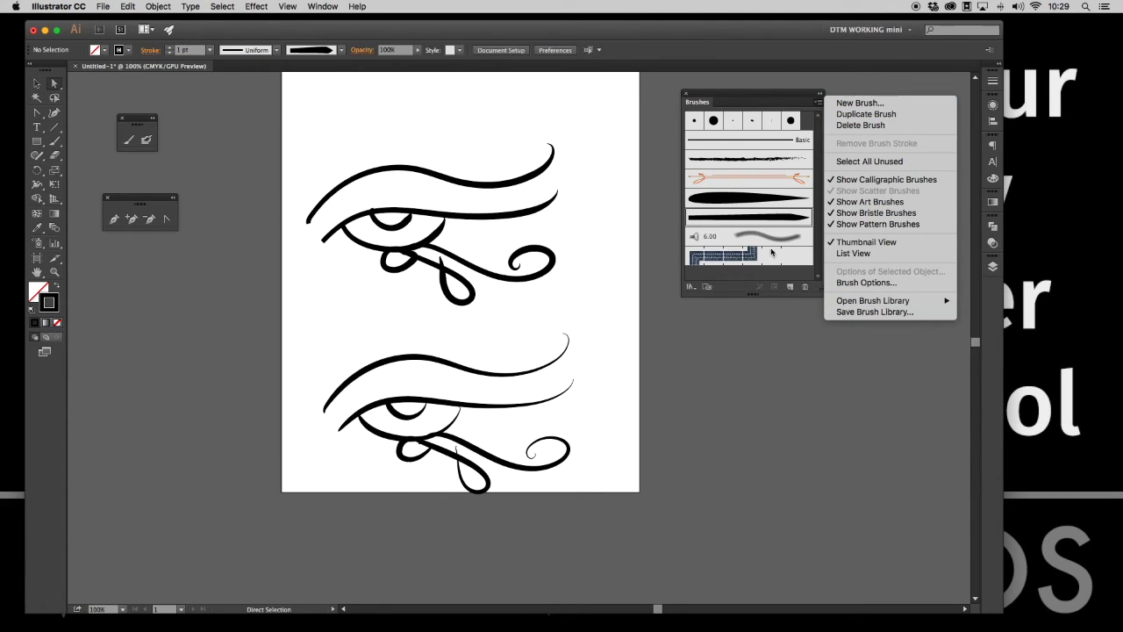
Delete the pattern, 6.00 and Charcoal - Feather brushes, leaving only the custom tapered brushes.
click(756, 270)
click(796, 256)
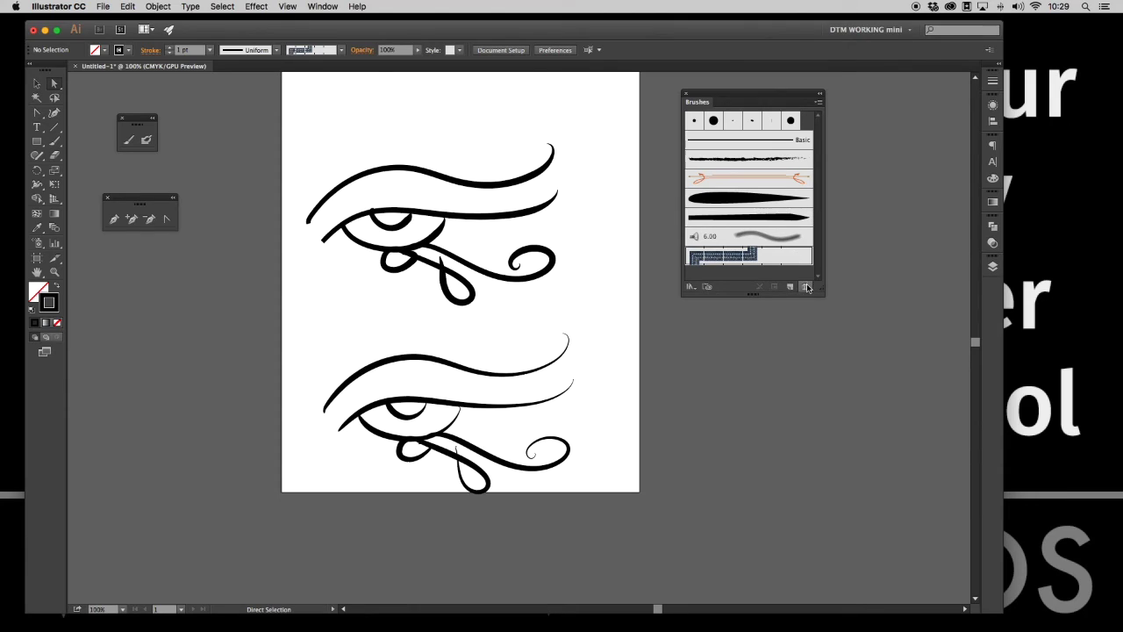
click(804, 287)
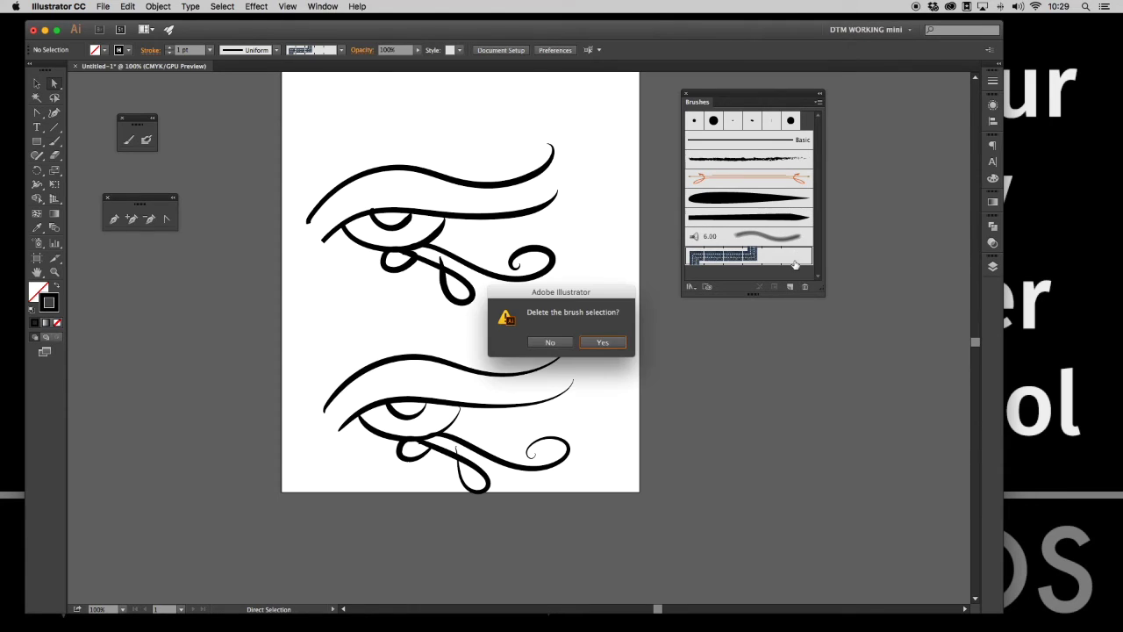
click(550, 342)
alt+click(806, 282)
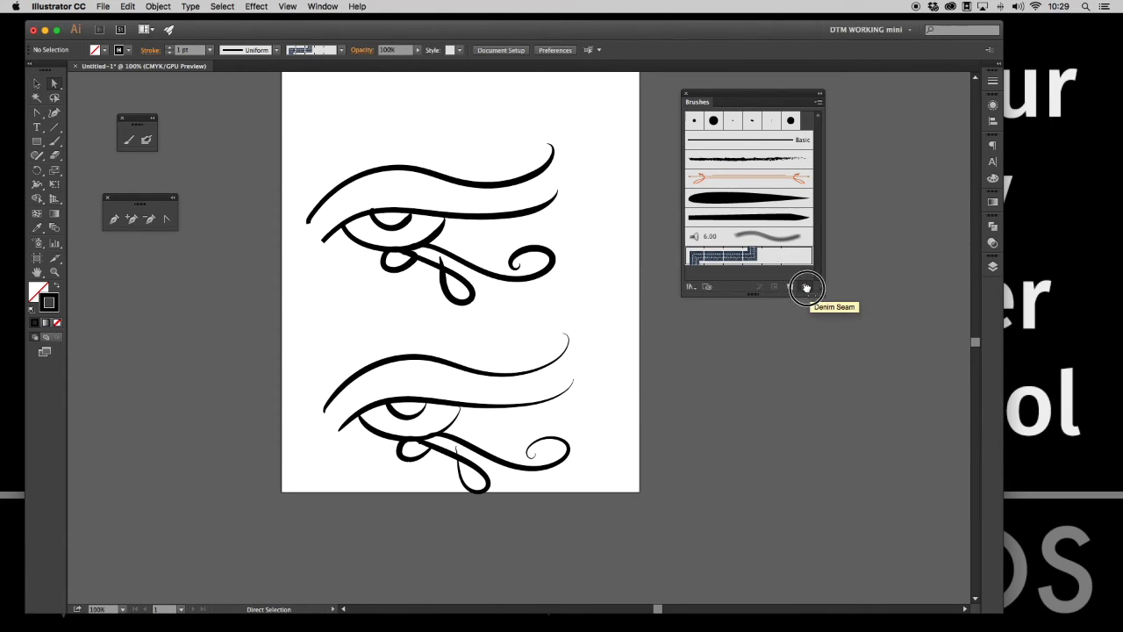
alt+click(806, 283)
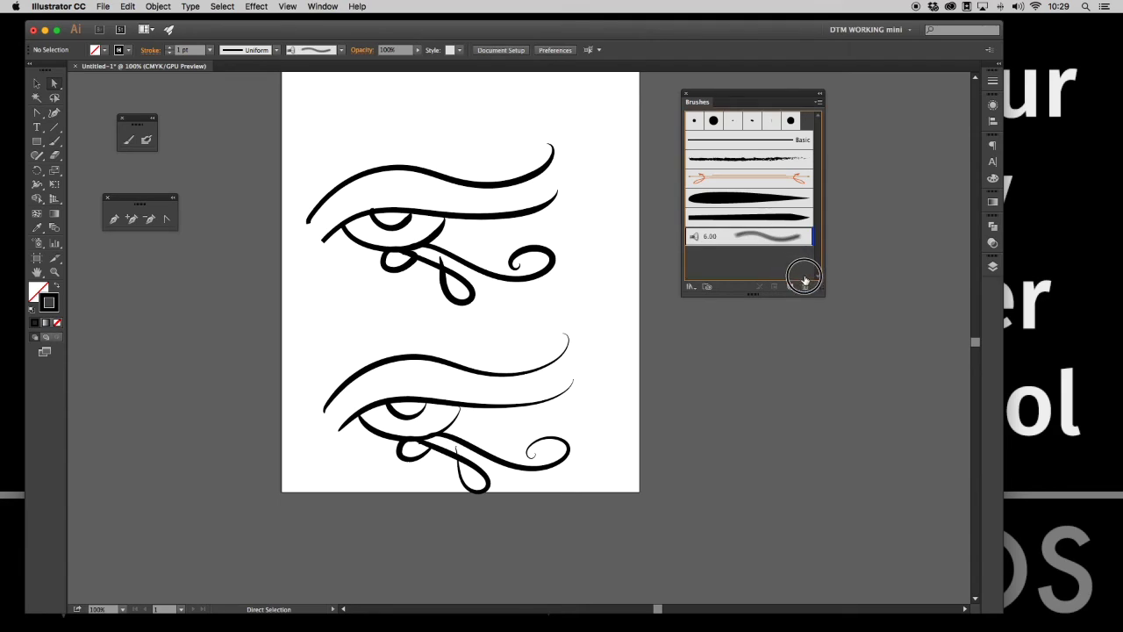
click(783, 180)
alt+click(805, 286)
click(778, 161)
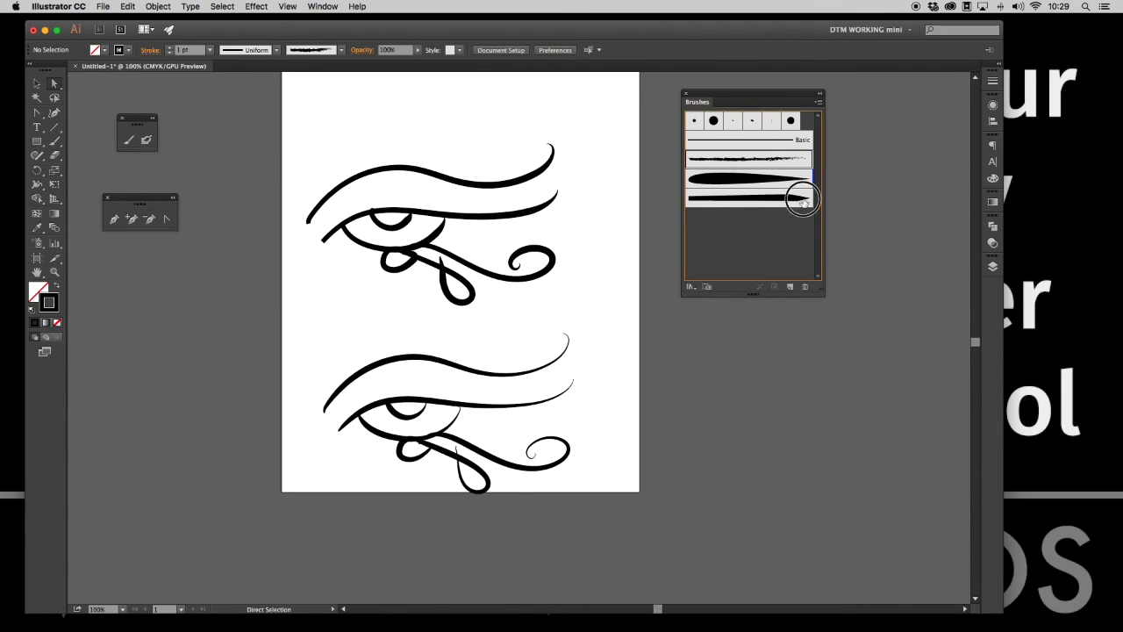
alt+click(805, 286)
click(782, 143)
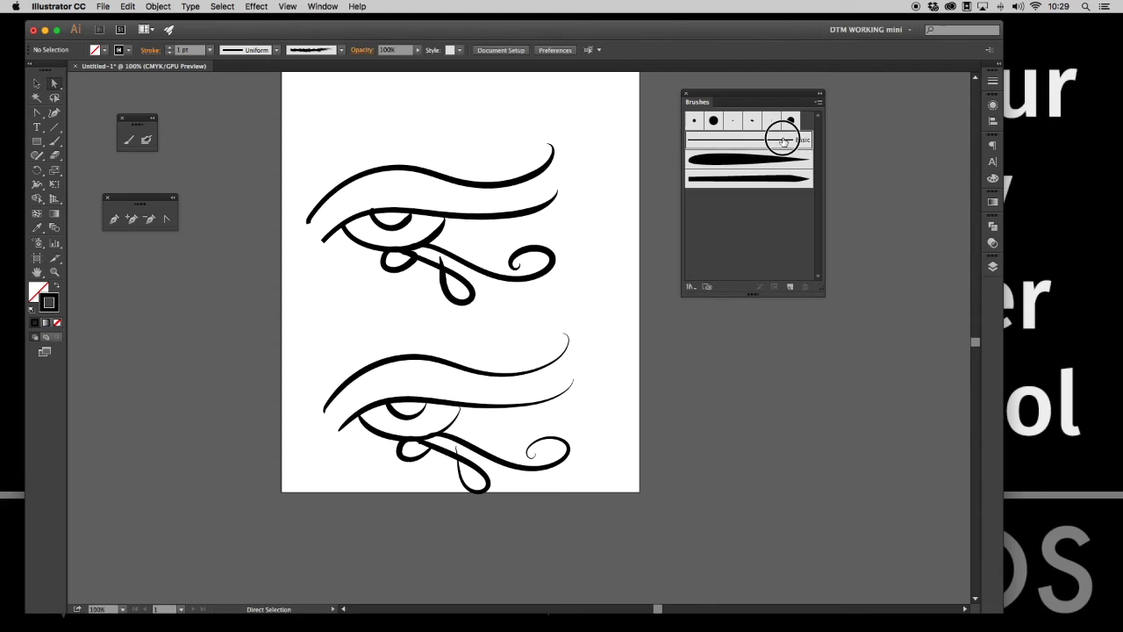
click(805, 269)
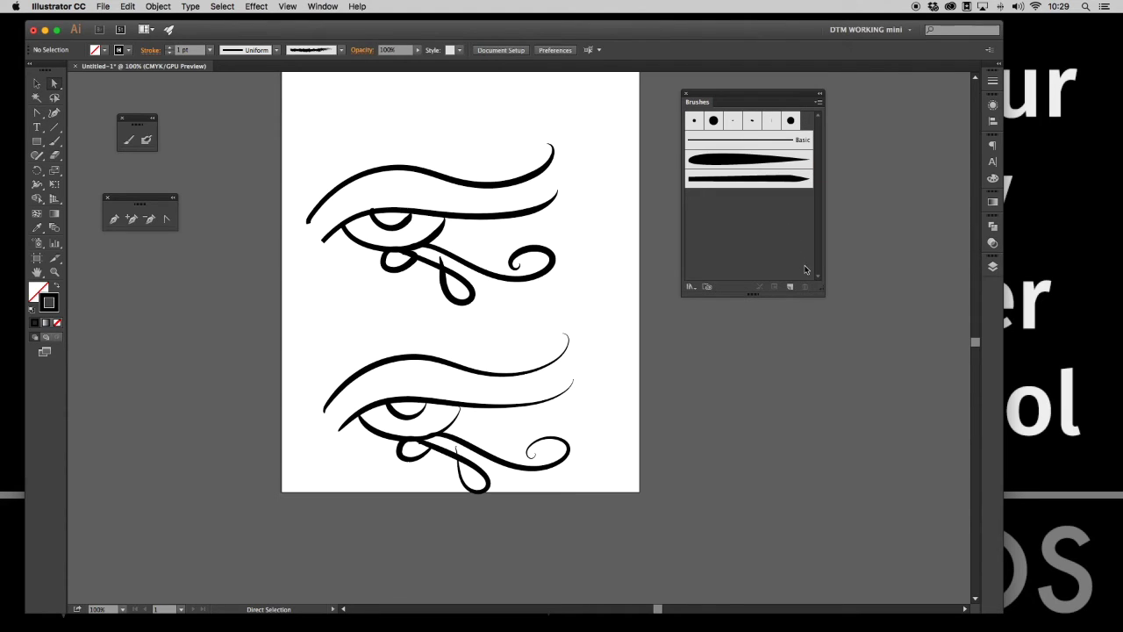
Save the remaining brushes as a brush library named 'fat thin'.
click(818, 102)
click(873, 311)
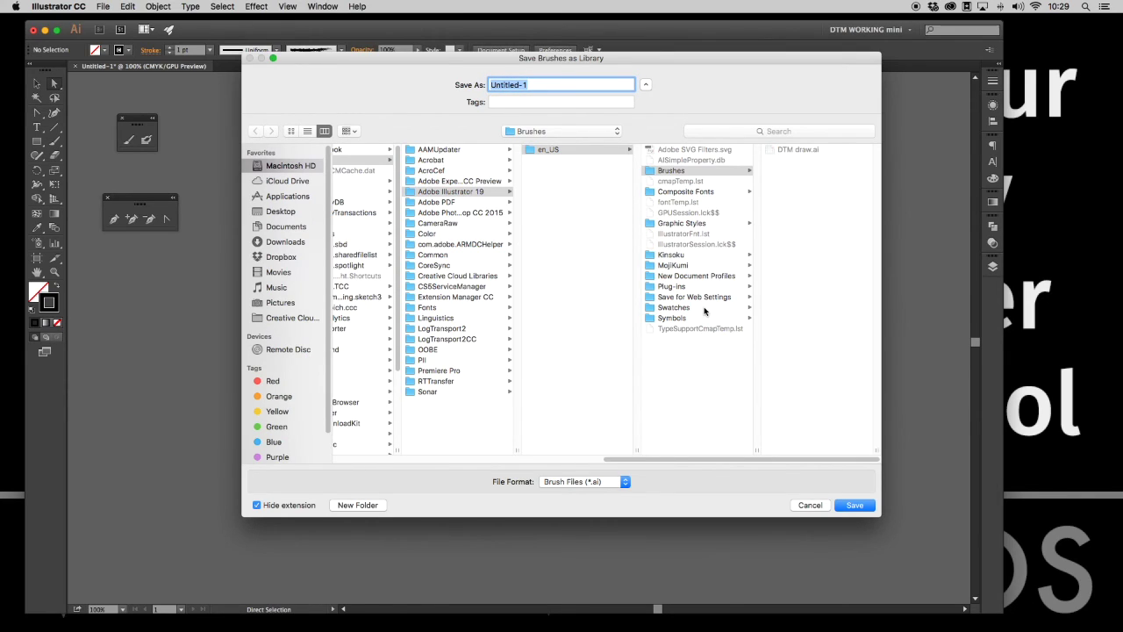
text(fat thin)
key(Return)
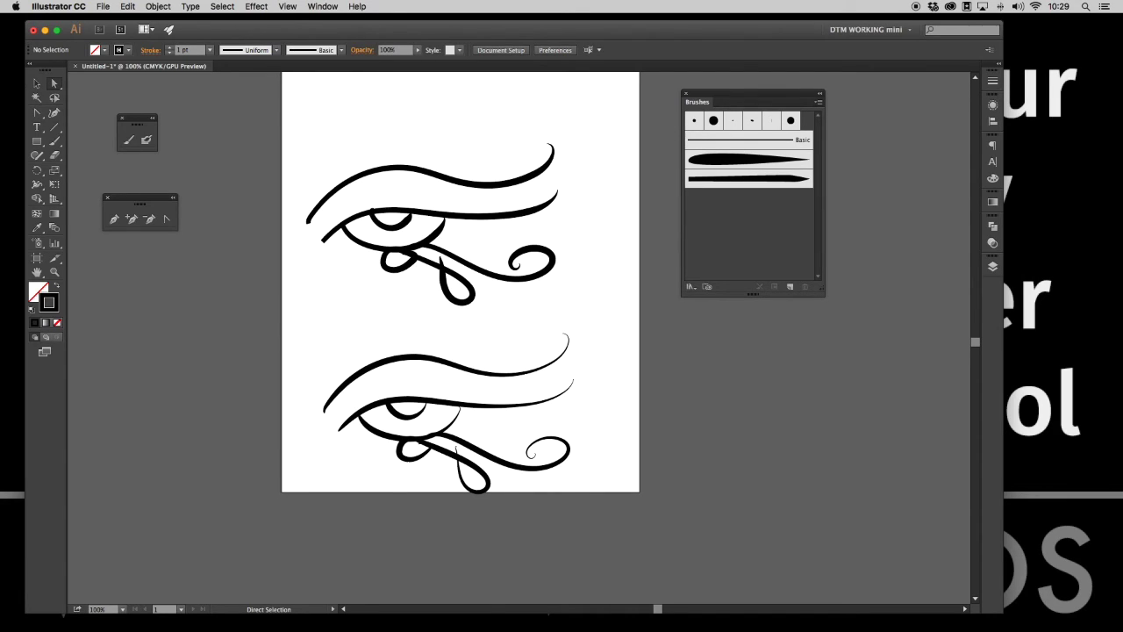
Close the Brushes panel and reopen it from the Window menu.
click(687, 95)
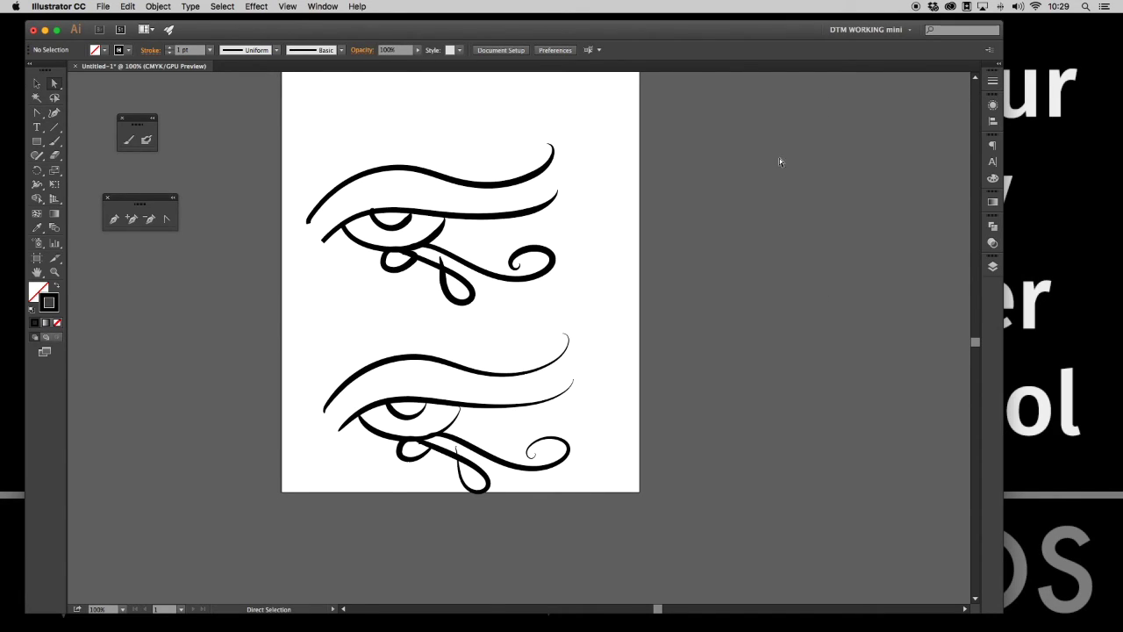
click(319, 6)
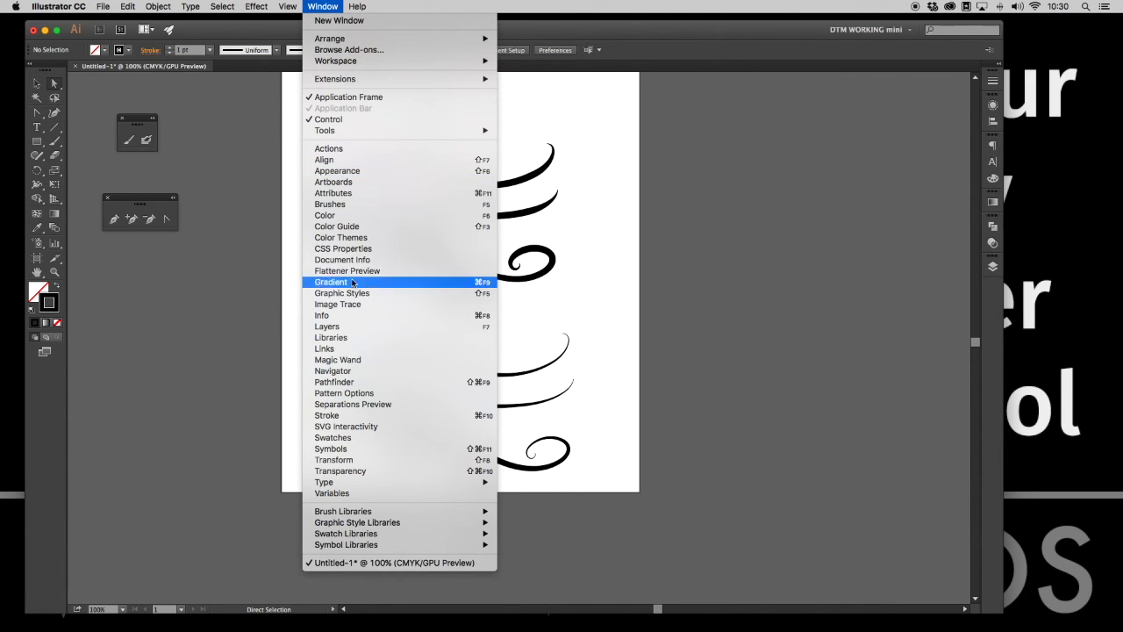
click(360, 205)
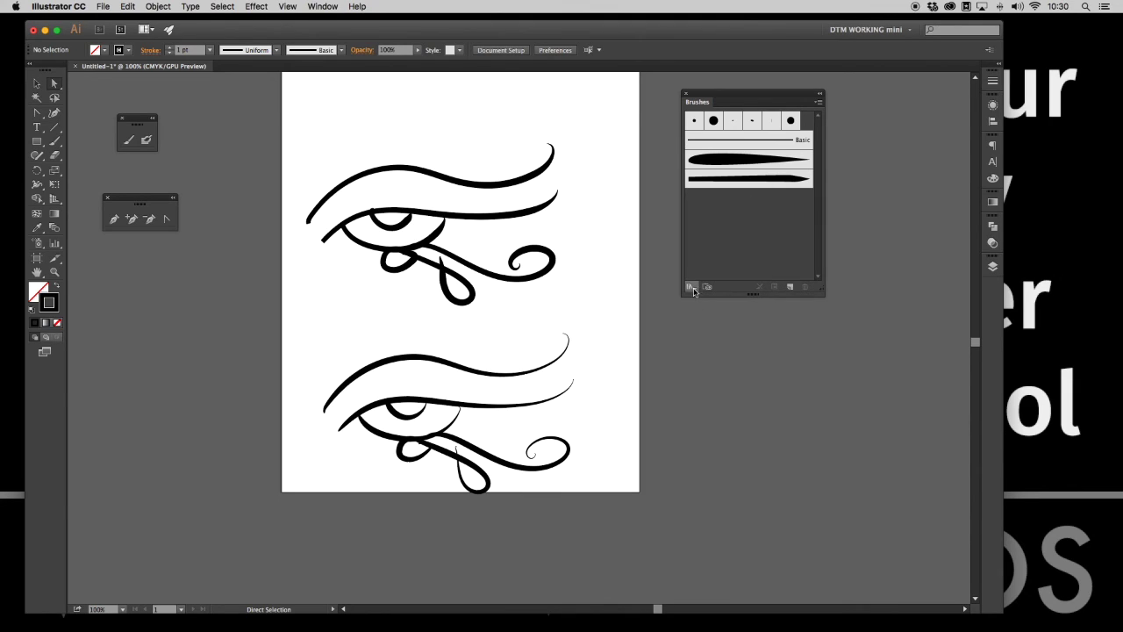
Open the User Defined DTM draw brush library, enlarge it to show all brushes, and dock it above Brushes.
click(691, 287)
mouse_move(718, 407)
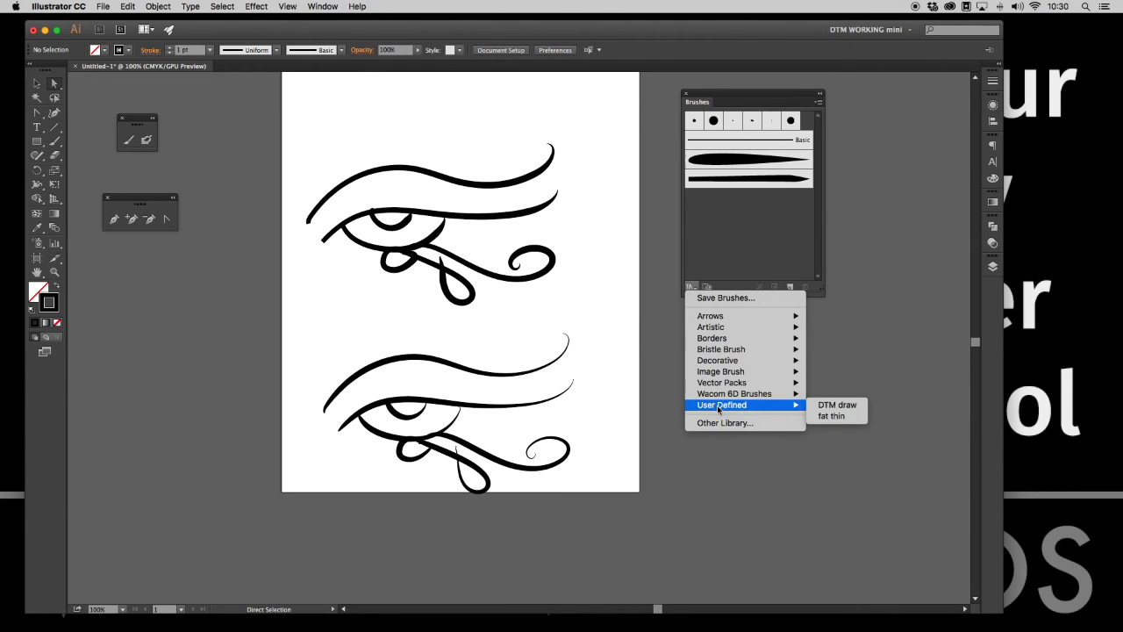
click(837, 405)
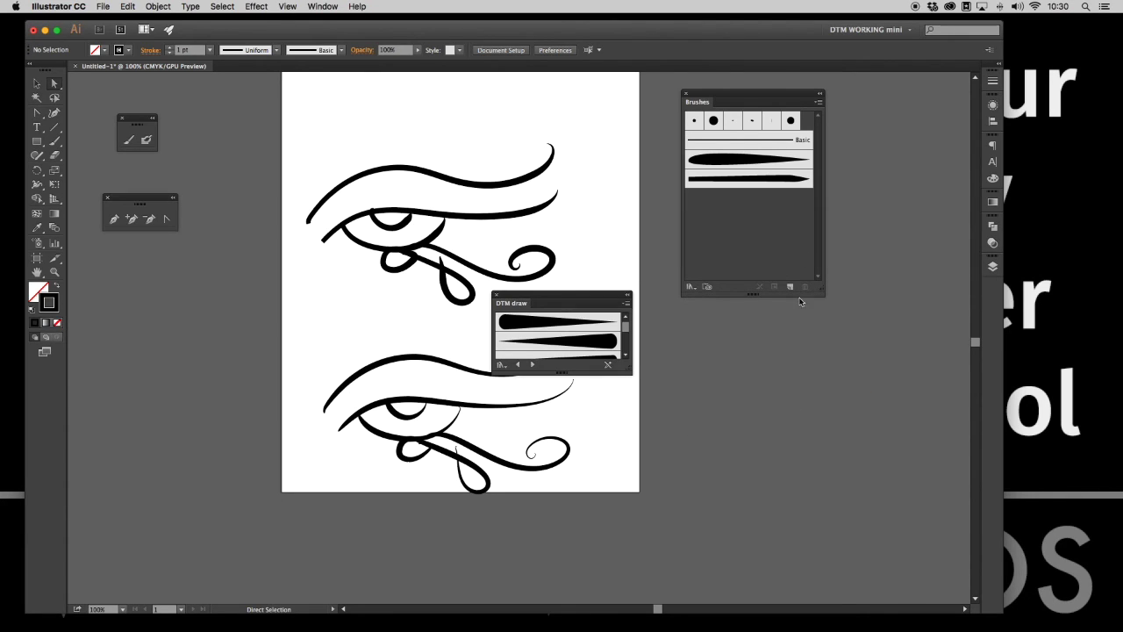
drag(623, 371, 620, 546)
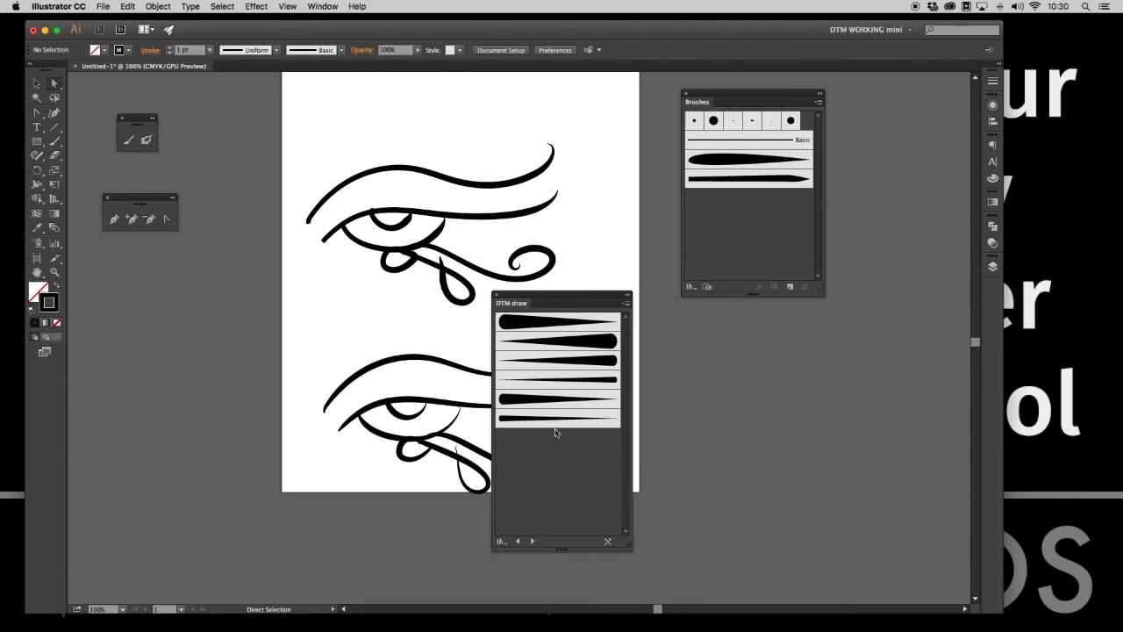
mouse_move(564, 299)
mouse_down()
mouse_move(591, 261)
mouse_move(803, 138)
mouse_move(771, 95)
mouse_up()
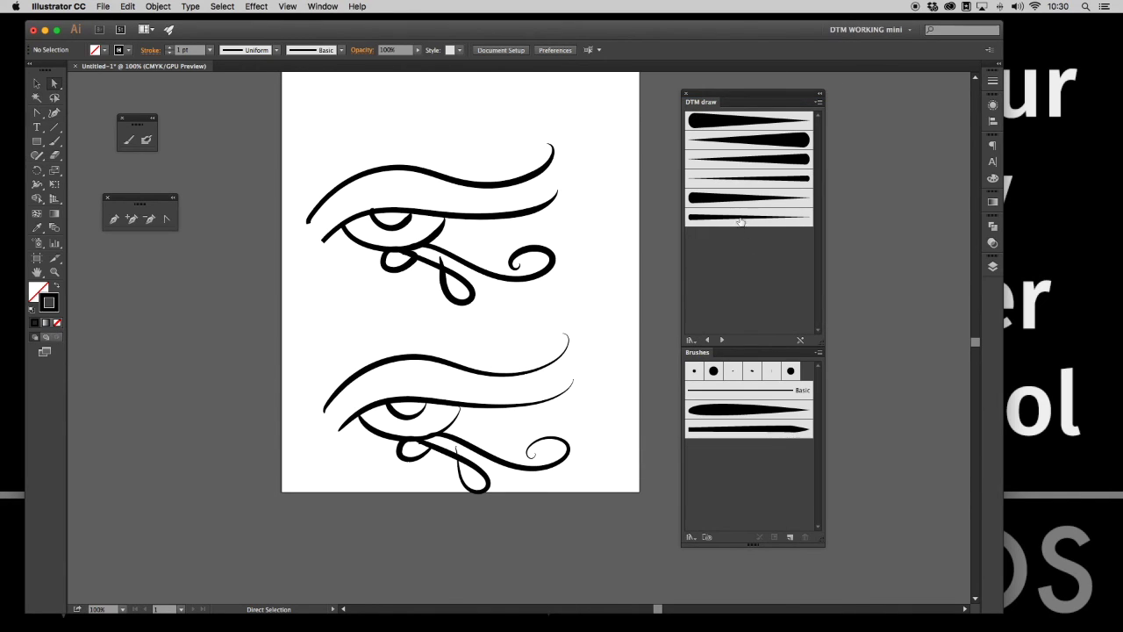
Pan the canvas and marquee-select every path in both swirl drawings.
scroll(371, 120, right, 8)
scroll(371, 121, up, 2)
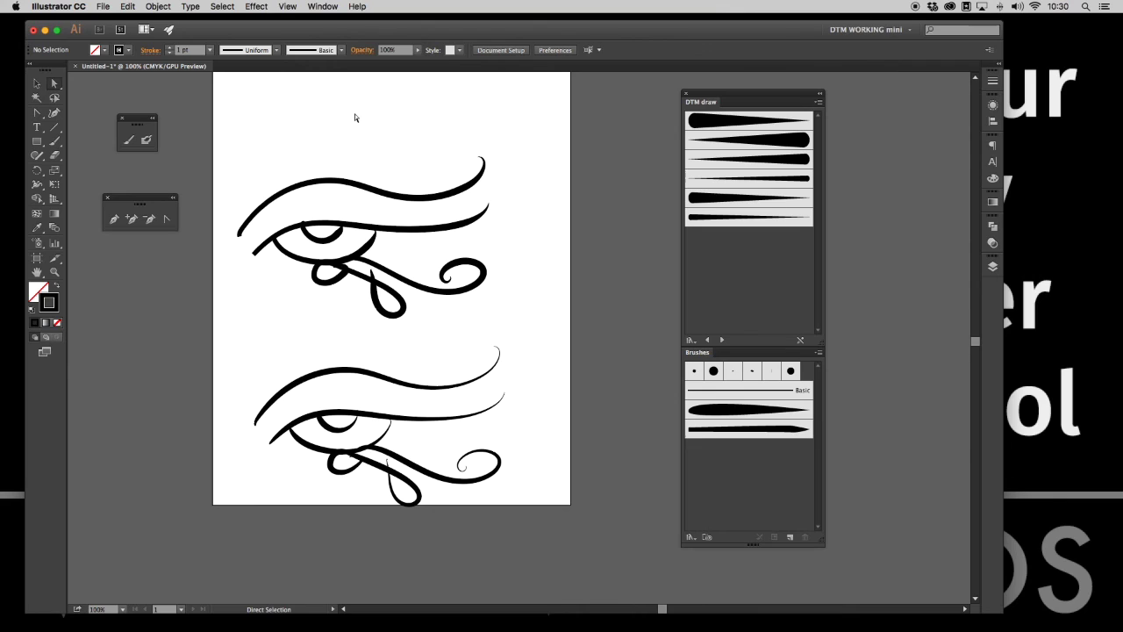
drag(213, 155, 587, 512)
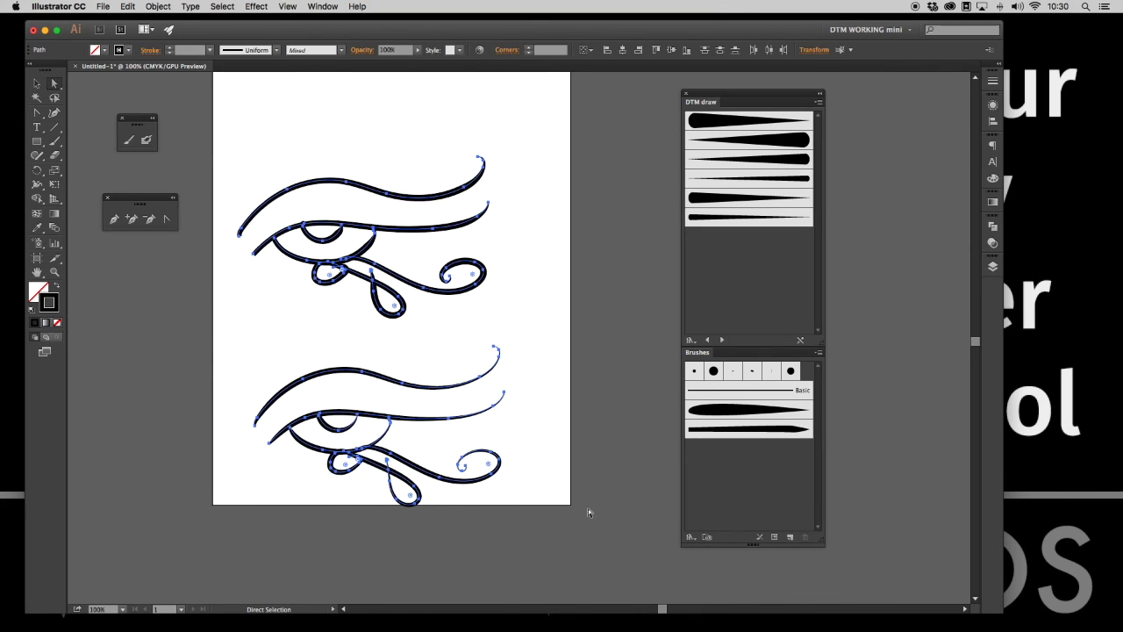
drag(536, 457, 200, 131)
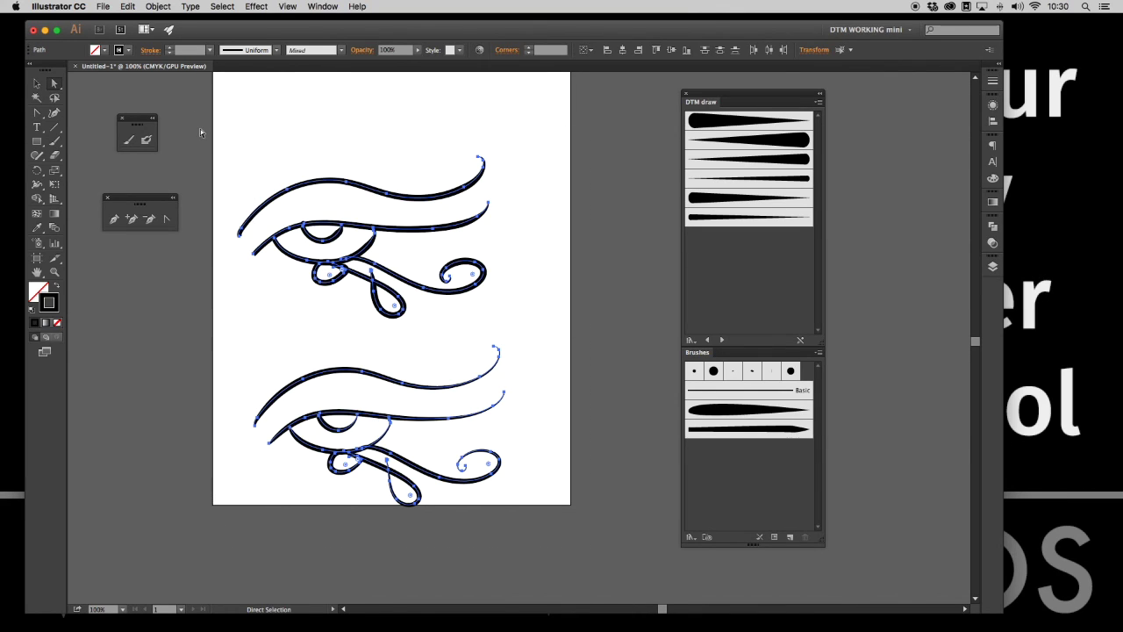